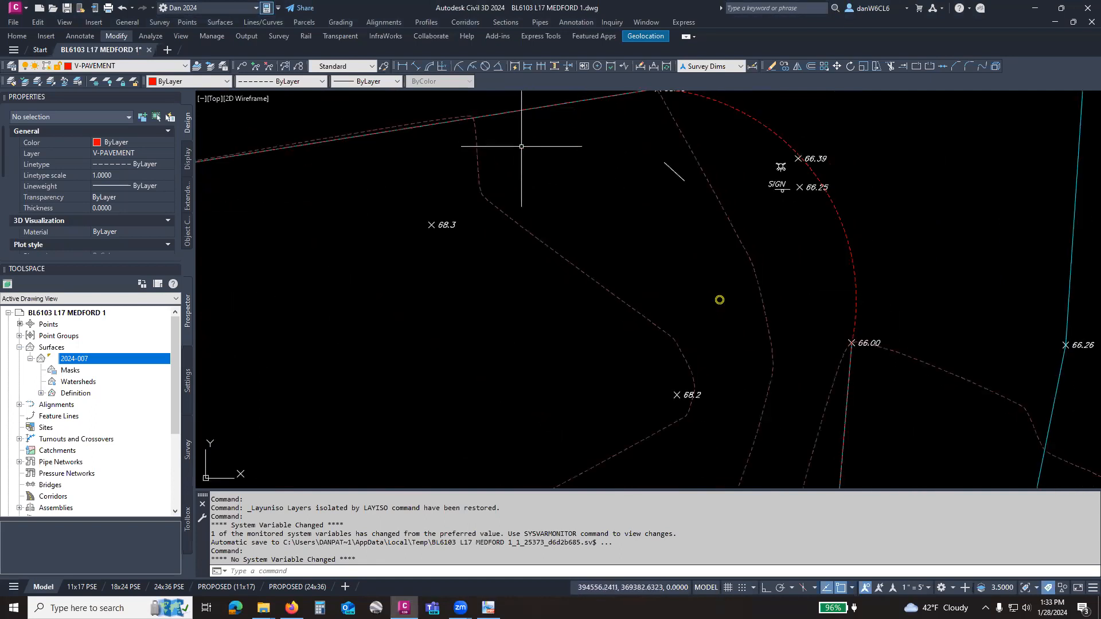
# Freeze the V-SRF-FLT layer by picking one of its objects, and end the layer freeze command.
pyautogui.moveTo(778, 193)
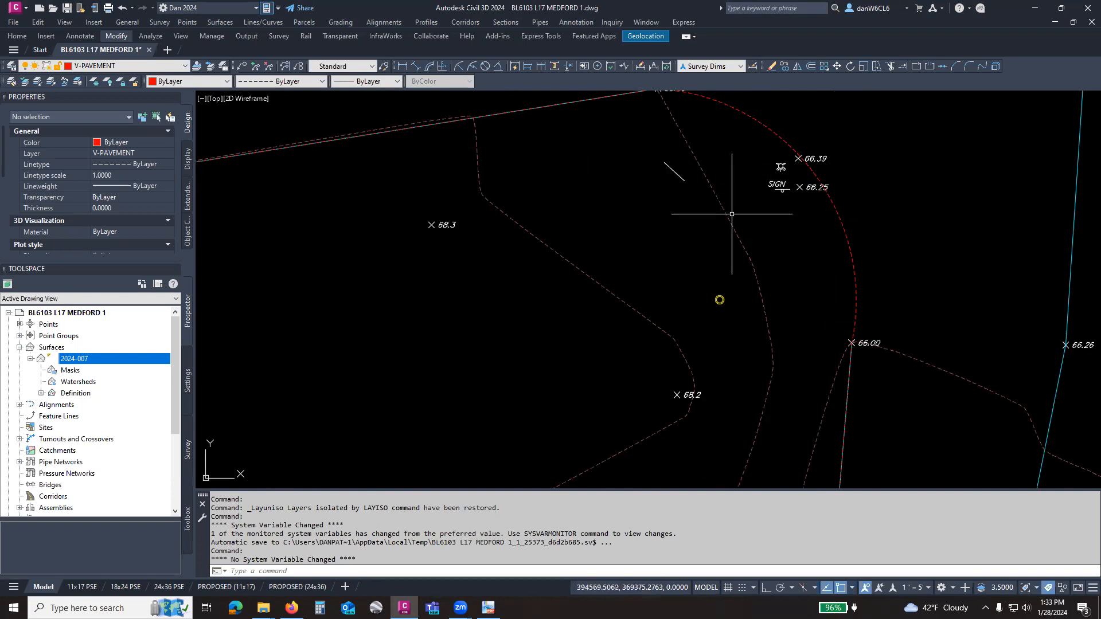
pyautogui.scroll(2, 829, 207)
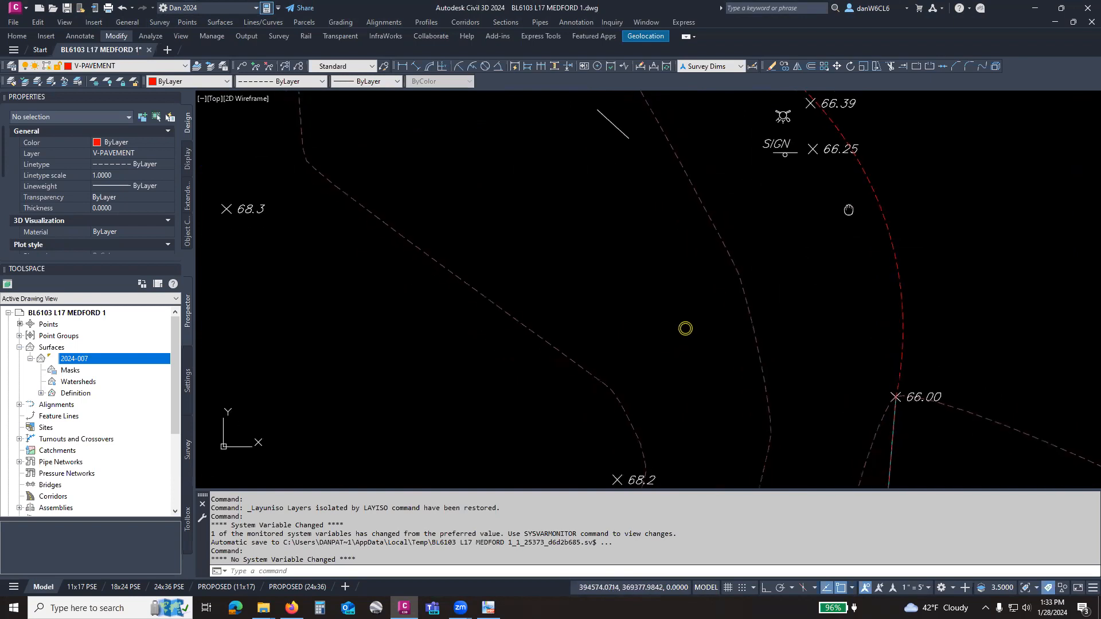
pyautogui.scroll(-3, 717, 230)
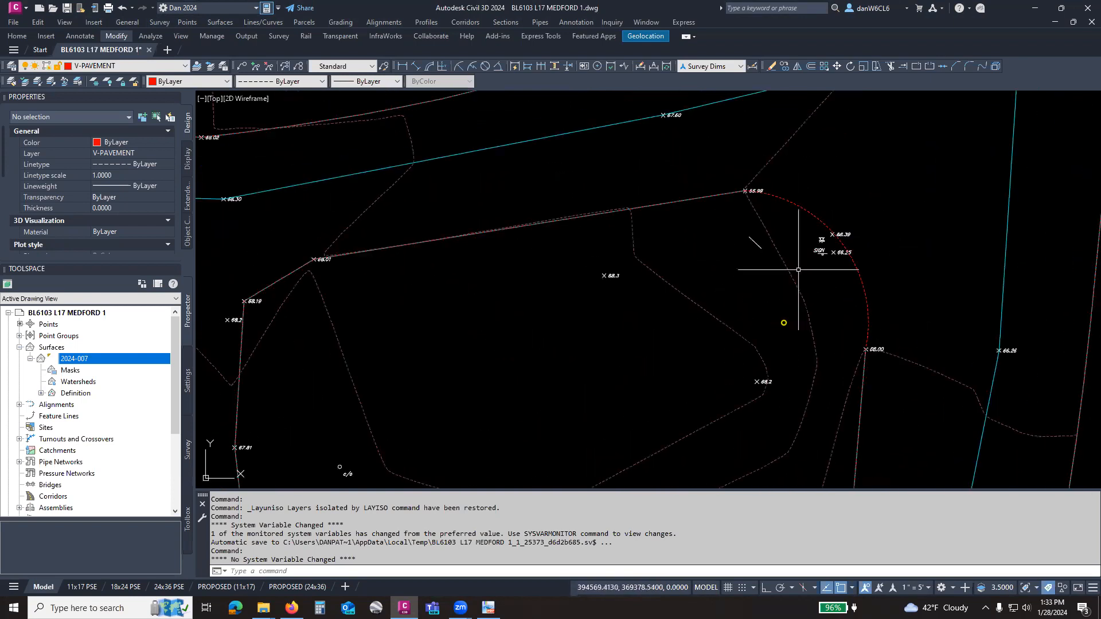
pyautogui.moveTo(816, 202); pyautogui.dragTo(921, 241, button='middle')
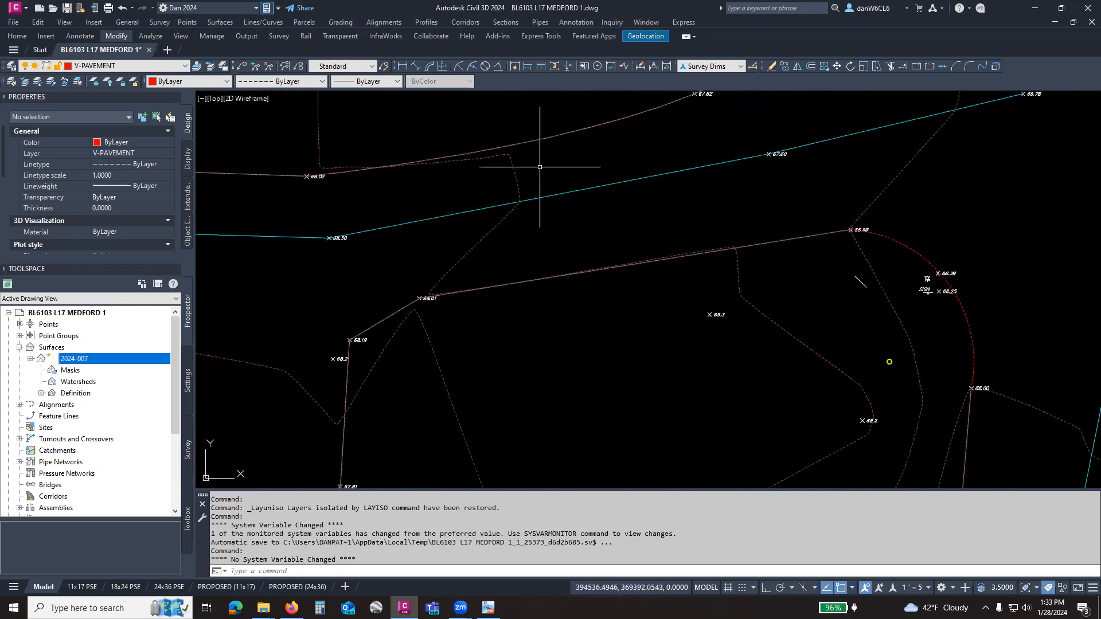
pyautogui.click(95, 83)
pyautogui.click(408, 224)
pyautogui.rightClick(407, 224)
pyautogui.click(424, 232)
# Isolate the V-BLDG layer using the building outline and the small rectangle to examine the footprint, and restore the hidden layers.
pyautogui.scroll(-3, 655, 151)
pyautogui.moveTo(655, 151); pyautogui.dragTo(661, 153, button='middle')
pyautogui.moveTo(645, 272)
pyautogui.mouseDown(button='middle')
pyautogui.moveTo(767, 120)
pyautogui.moveTo(796, 102)
pyautogui.mouseUp(button='middle')
pyautogui.scroll(2, 434, 190)
pyautogui.moveTo(433, 190)
pyautogui.mouseDown(button='middle')
pyautogui.moveTo(646, 180)
pyautogui.moveTo(662, 216)
pyautogui.moveTo(470, 138)
pyautogui.mouseUp(button='middle')
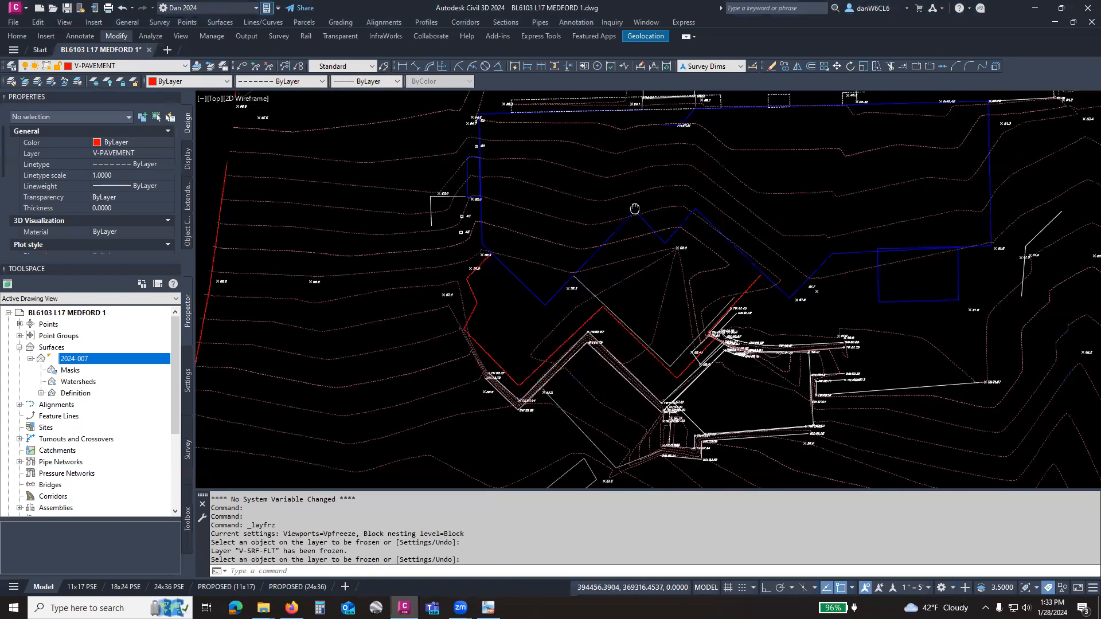
pyautogui.scroll(6, 699, 263)
pyautogui.scroll(-5, 630, 260)
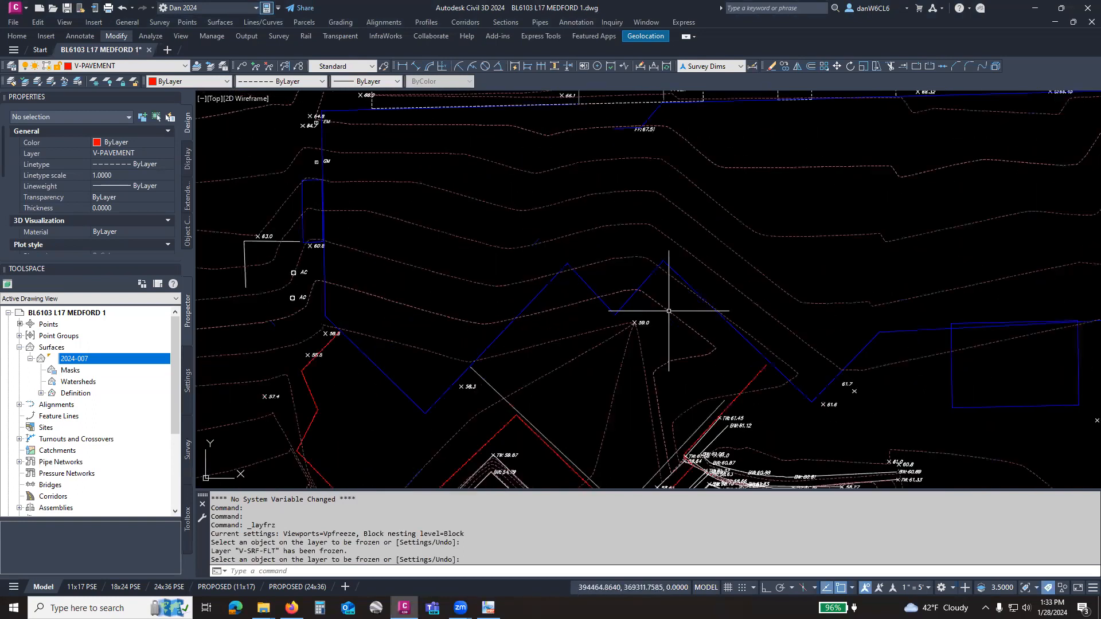
pyautogui.scroll(4, 344, 172)
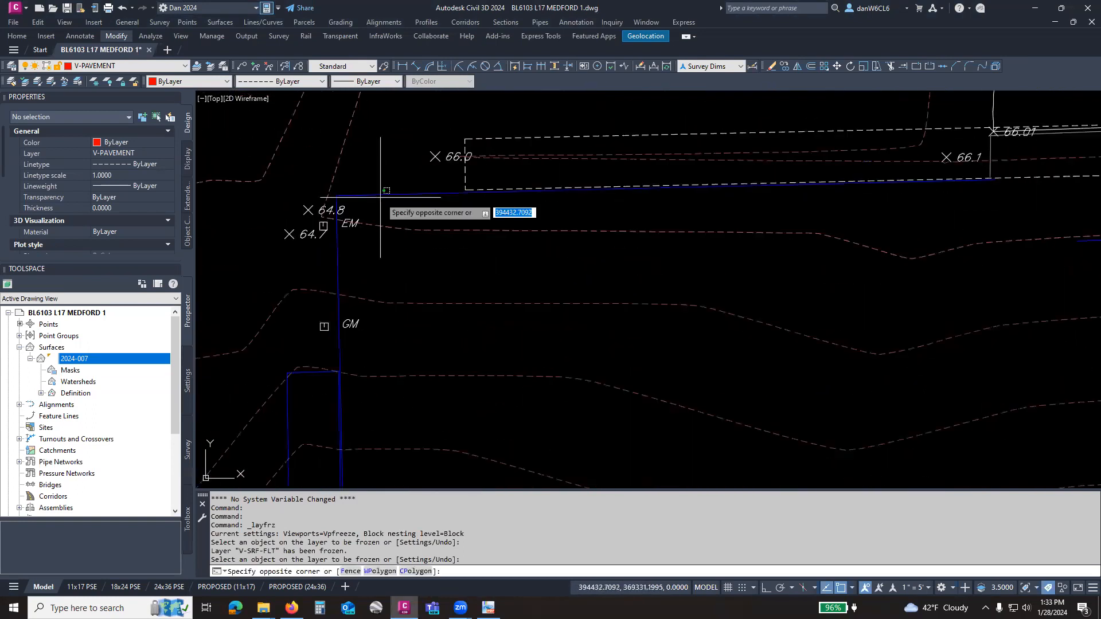
pyautogui.click(376, 190)
pyautogui.scroll(-6, 376, 190)
pyautogui.moveTo(540, 208)
pyautogui.mouseDown(button='middle')
pyautogui.moveTo(554, 191)
pyautogui.moveTo(512, 164)
pyautogui.moveTo(417, 137)
pyautogui.mouseUp(button='middle')
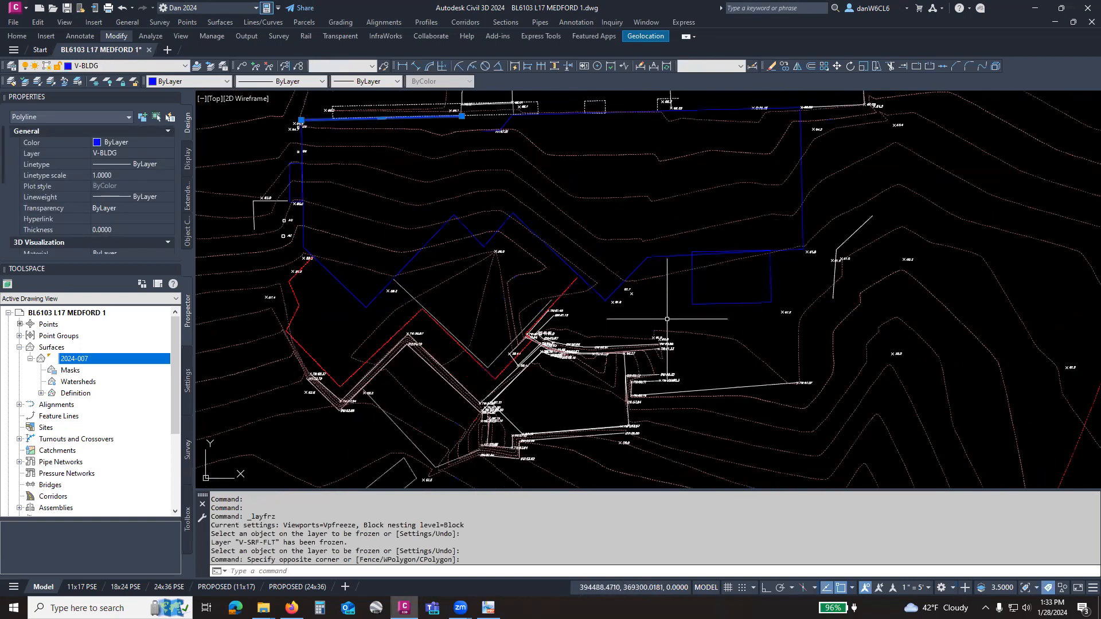
pyautogui.click(702, 304)
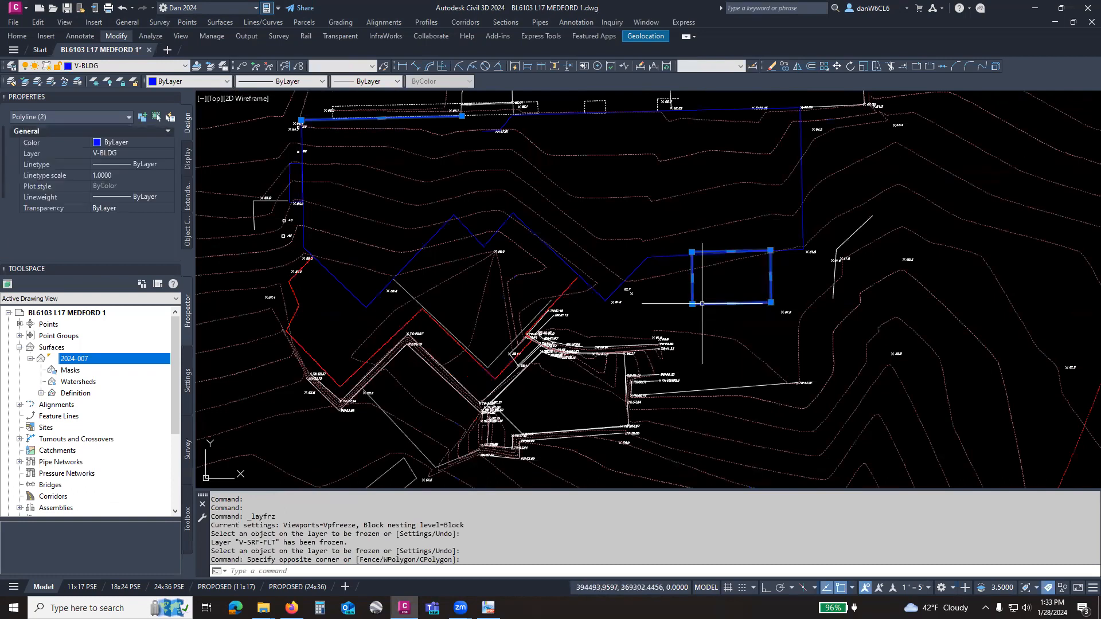
pyautogui.click(38, 82)
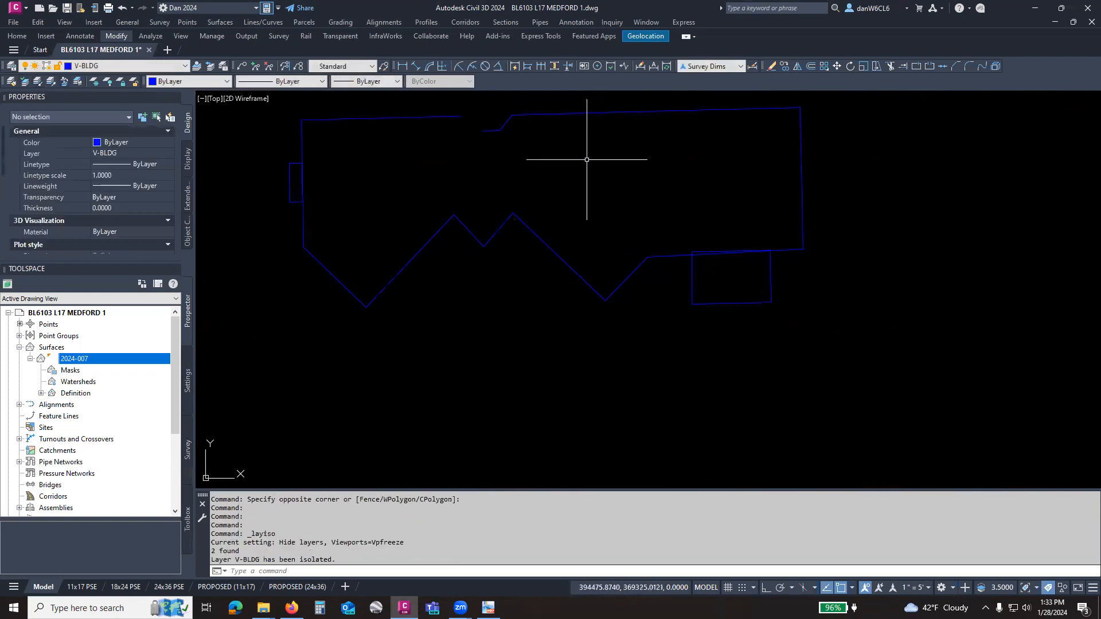
pyautogui.click(51, 82)
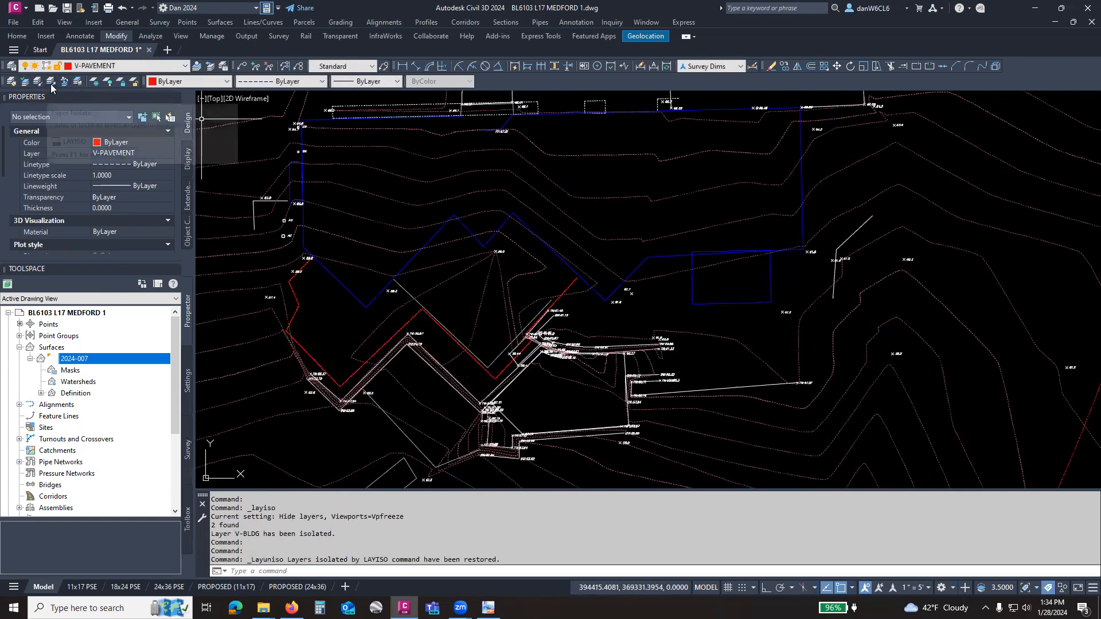
pyautogui.click(38, 83)
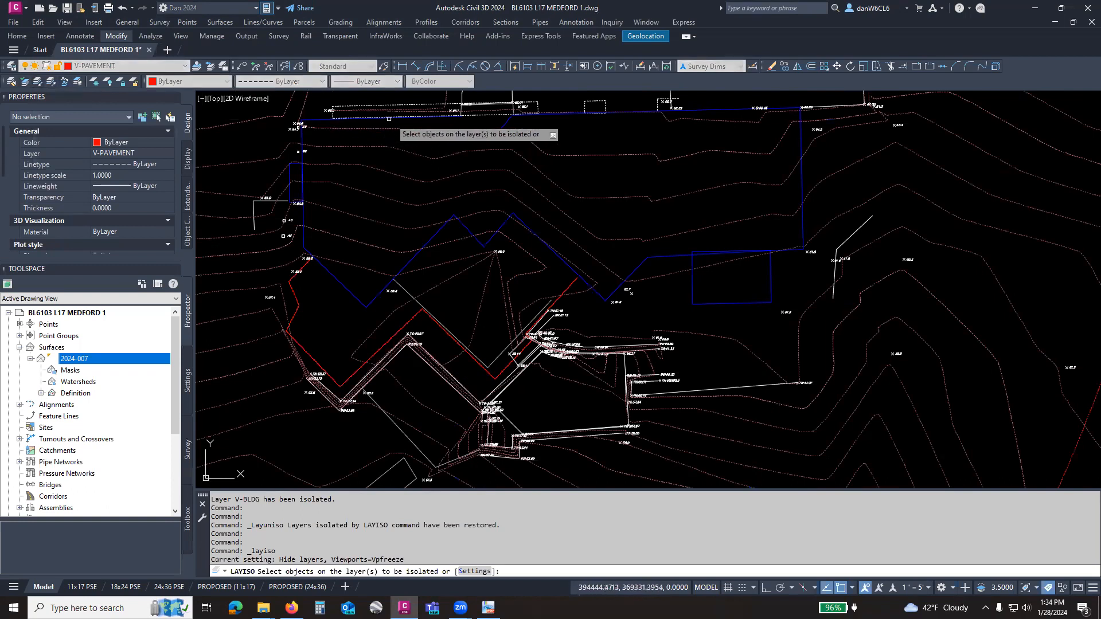
pyautogui.scroll(5, 421, 119)
pyautogui.rightClick(657, 285)
pyautogui.click(668, 288)
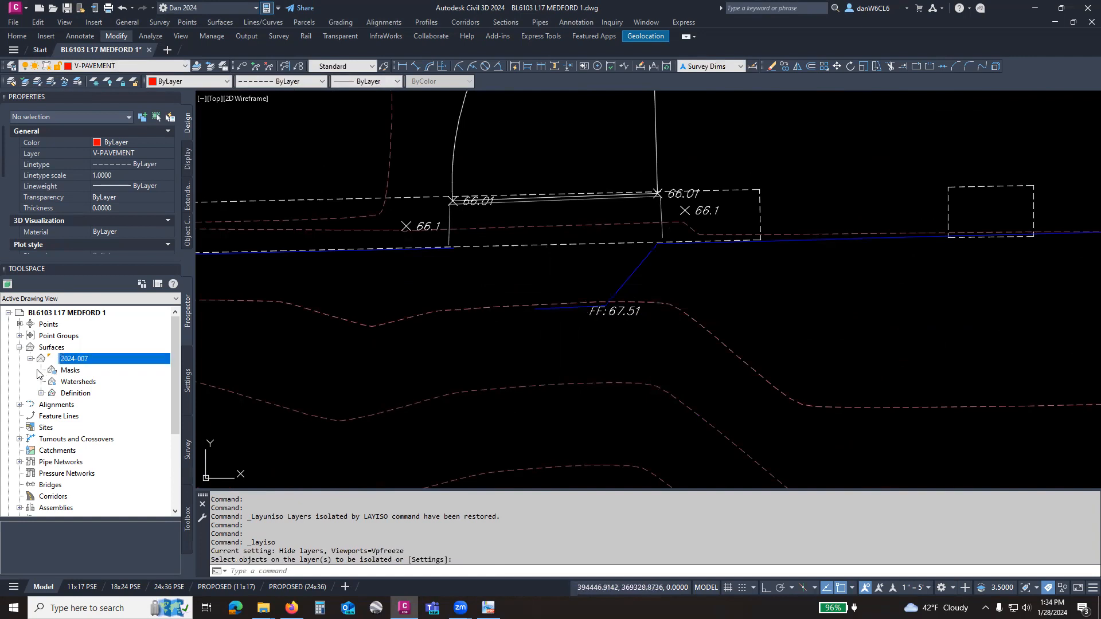
# Move the _All Points group to the top of the point group display order and apply the change.
pyautogui.click(19, 347)
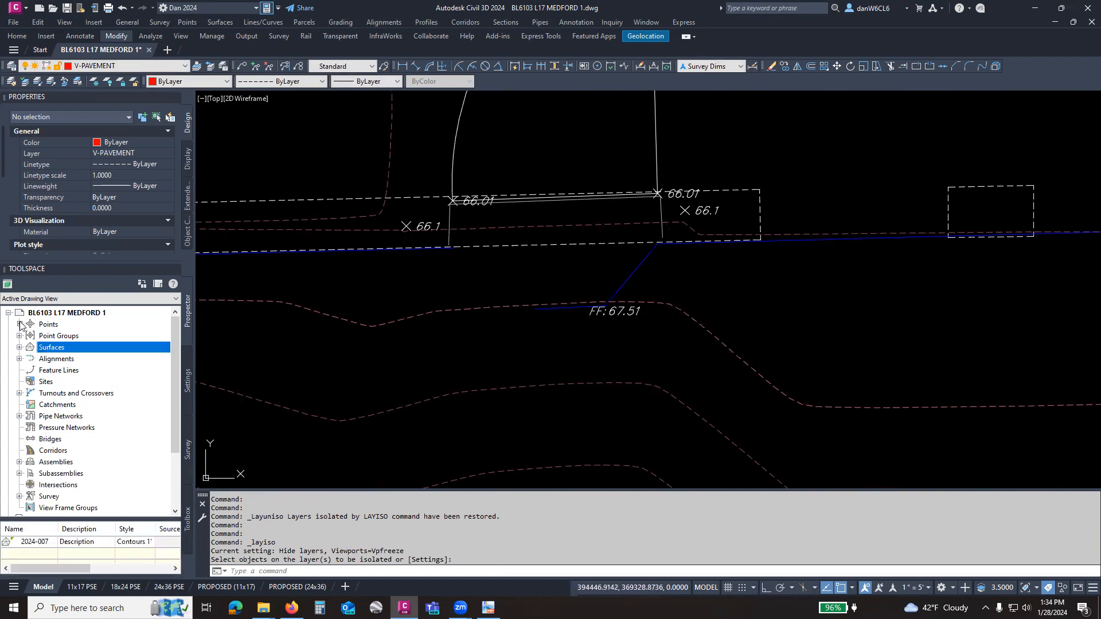
pyautogui.rightClick(63, 336)
pyautogui.click(95, 342)
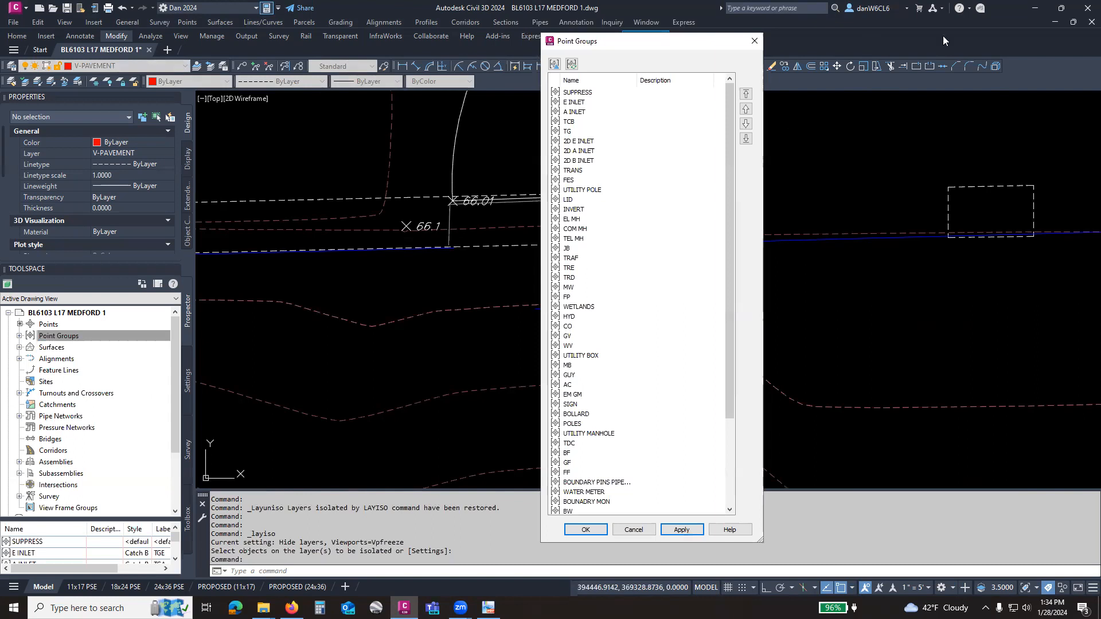
pyautogui.moveTo(645, 42); pyautogui.dragTo(943, 37)
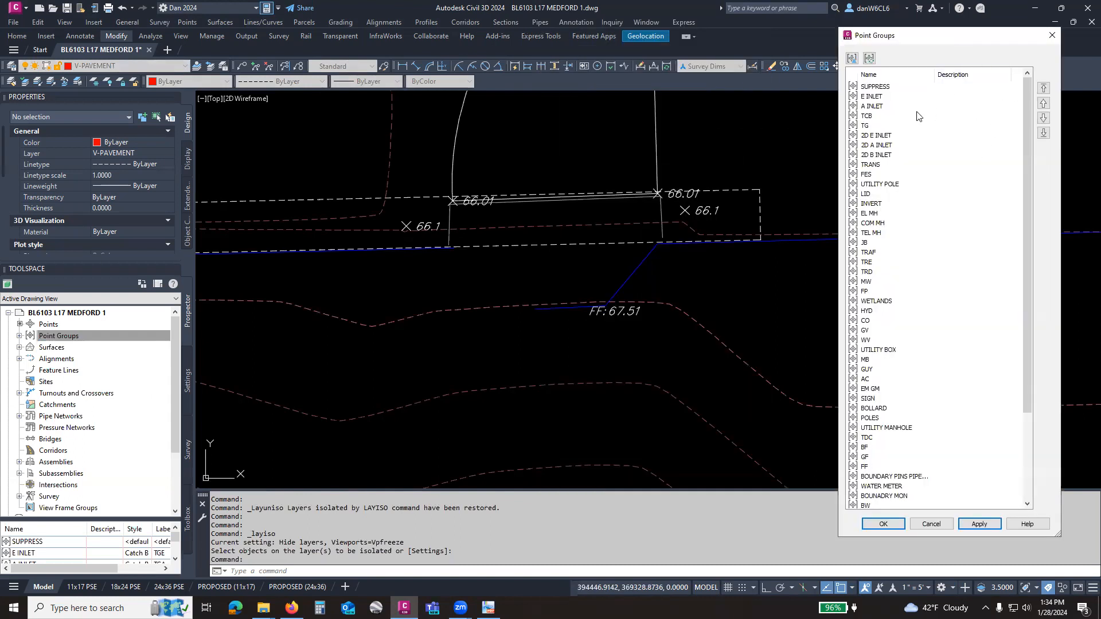
pyautogui.scroll(-4, 930, 222)
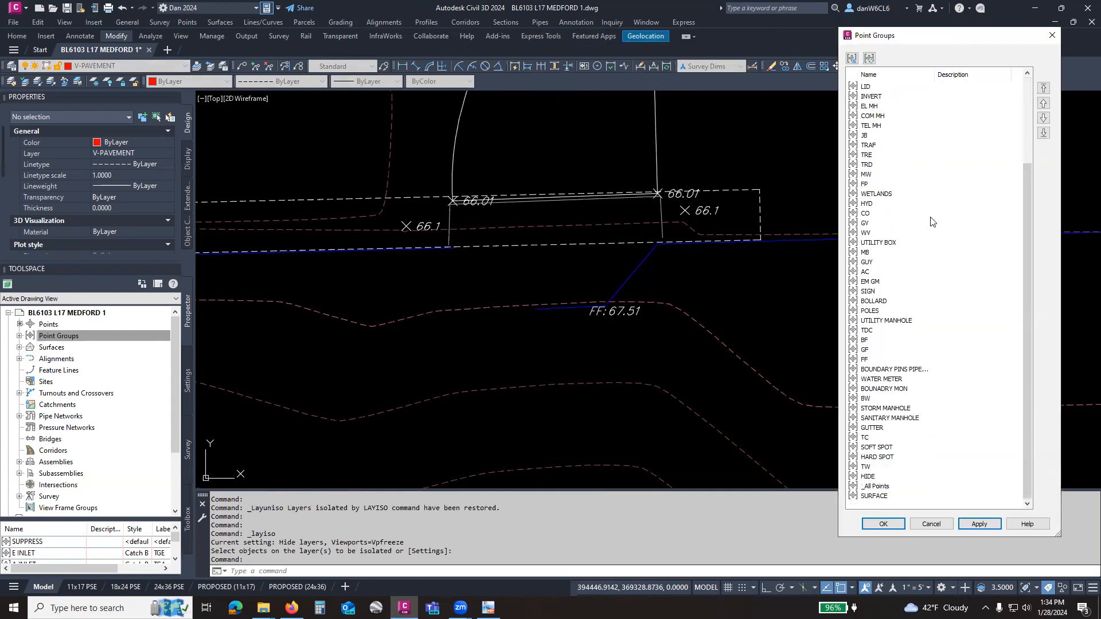
pyautogui.click(882, 487)
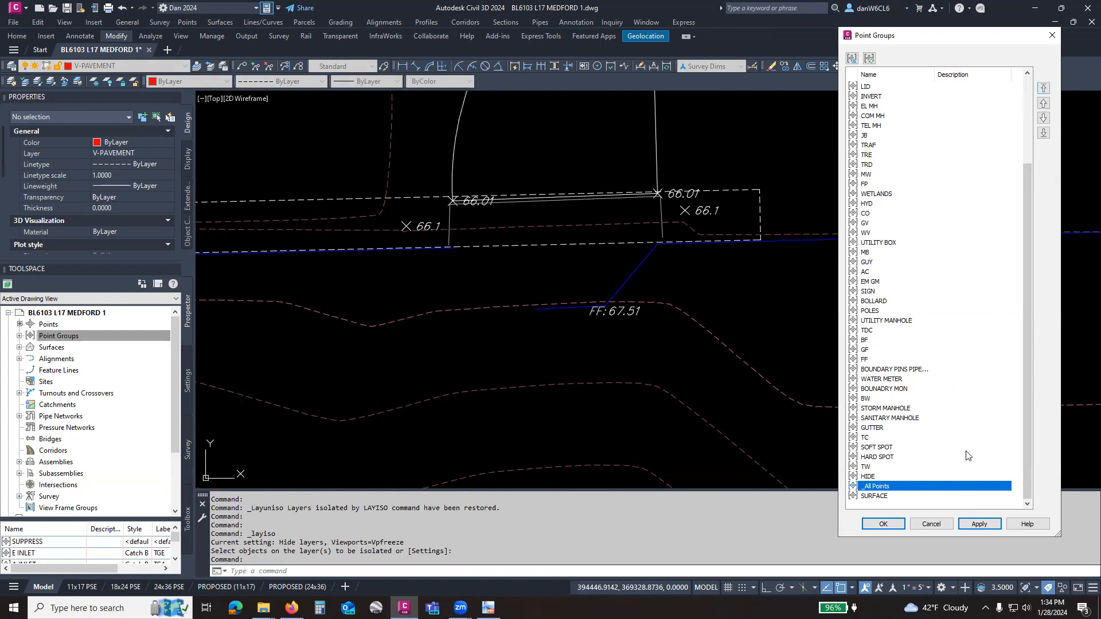
pyautogui.click(1043, 89)
pyautogui.click(980, 524)
pyautogui.click(882, 524)
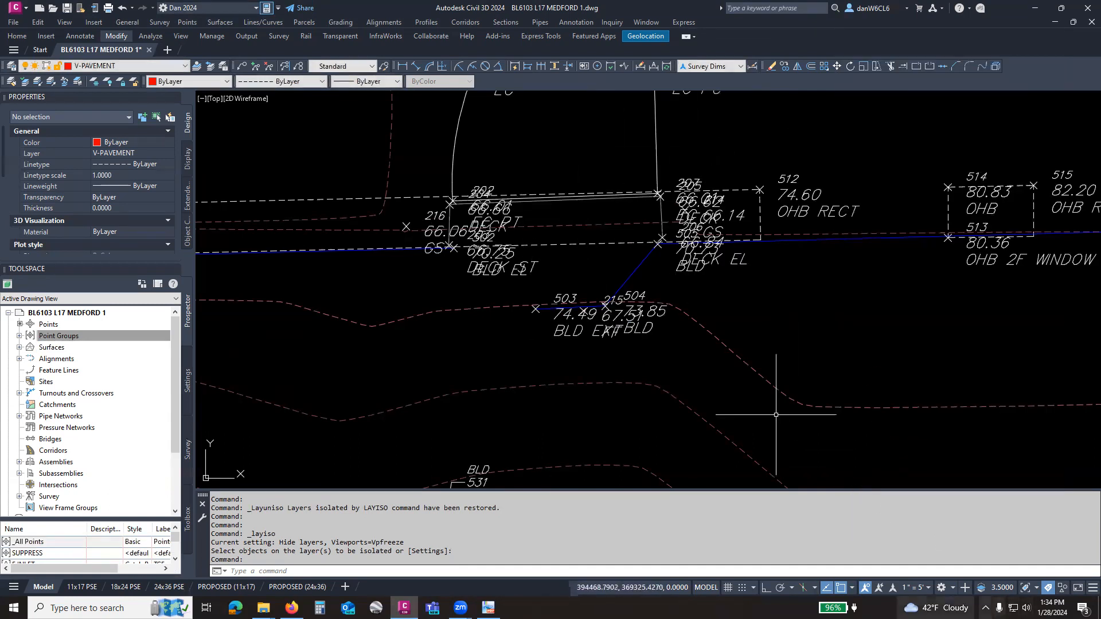
# Move the BLD EXT label of point 503 to clear space below its marker, away from the overlapping labels.
pyautogui.scroll(3, 498, 246)
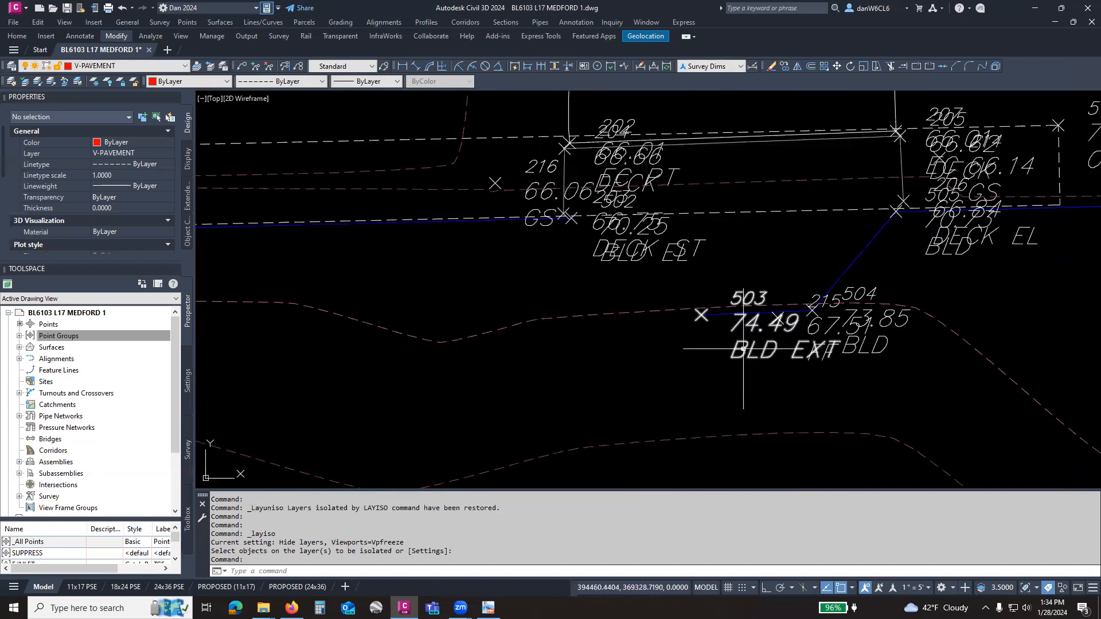
pyautogui.click(701, 315)
pyautogui.click(701, 307)
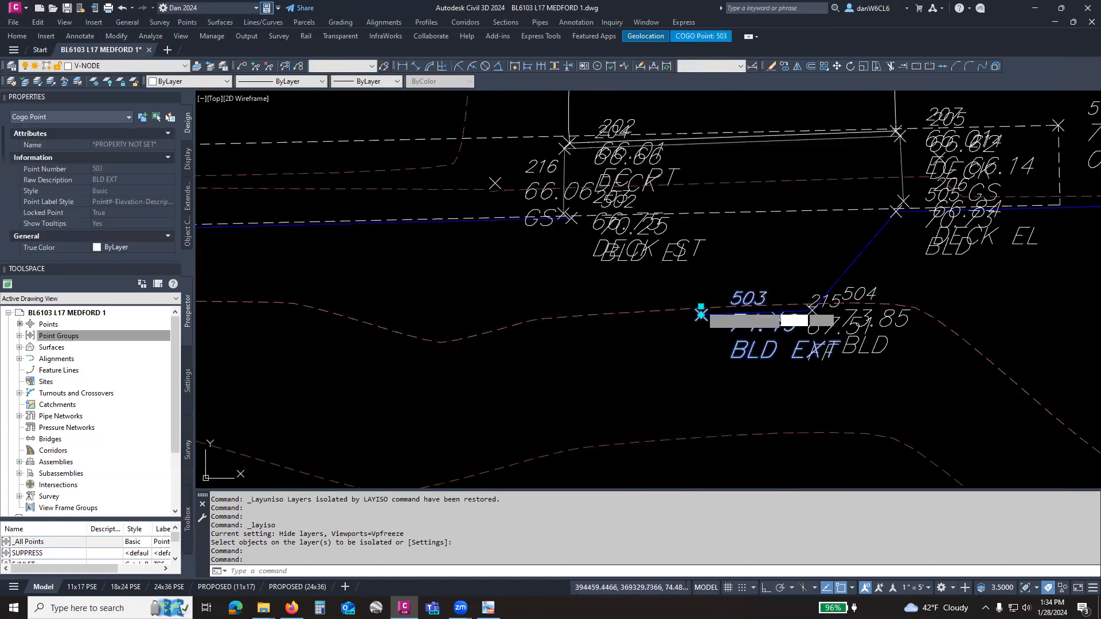
pyautogui.click(579, 380)
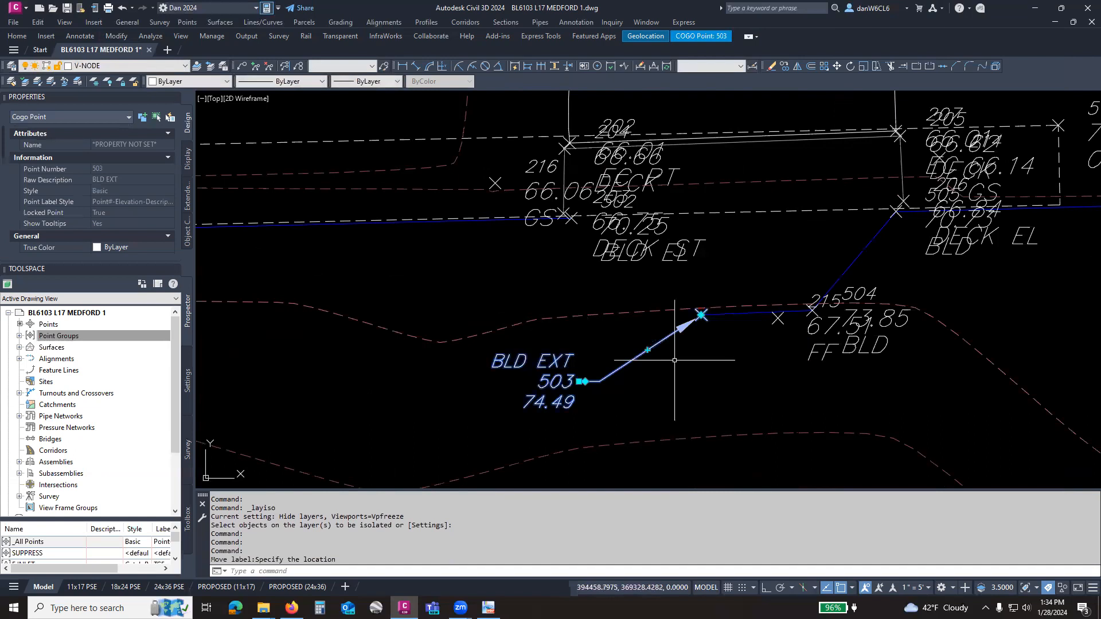
pyautogui.scroll(3, 493, 160)
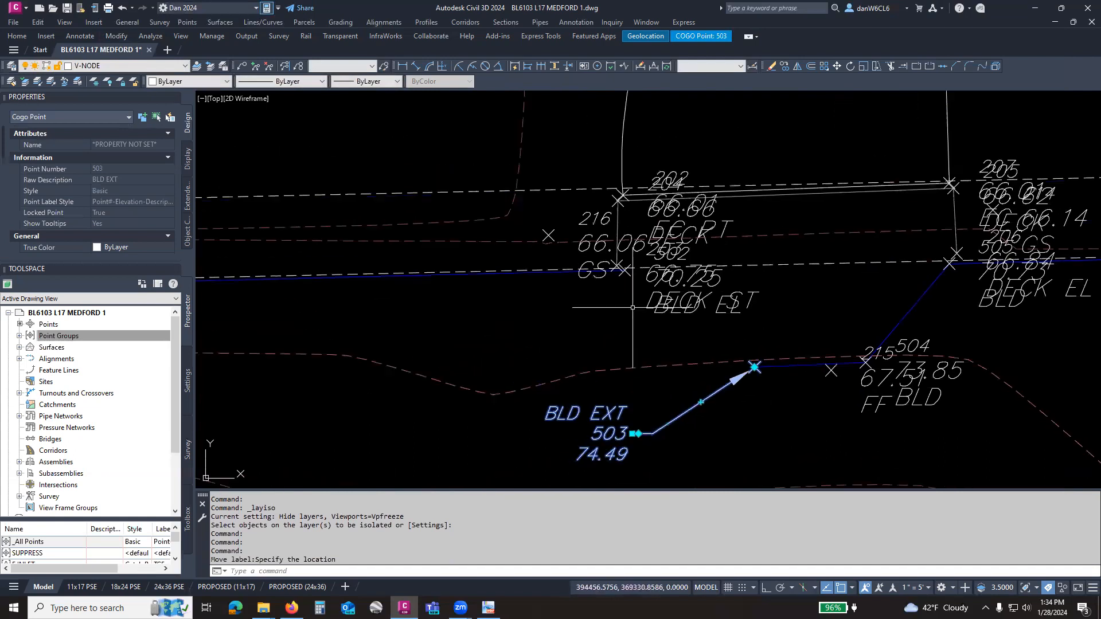
pyautogui.scroll(-3, 628, 289)
pyautogui.press('Escape')
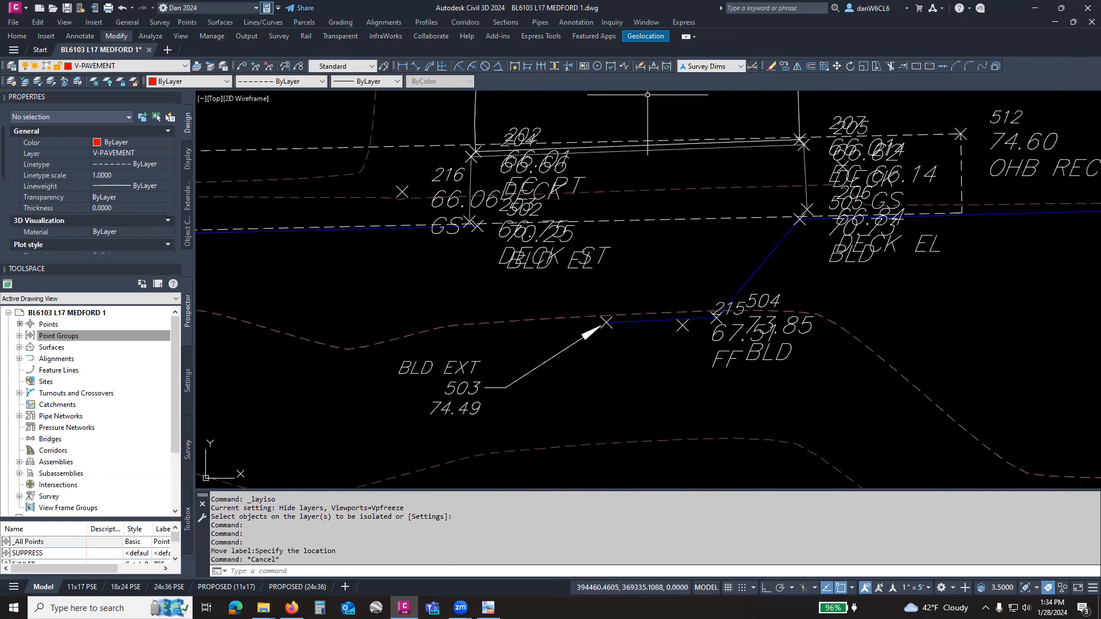
pyautogui.click(252, 21)
pyautogui.moveTo(270, 39)
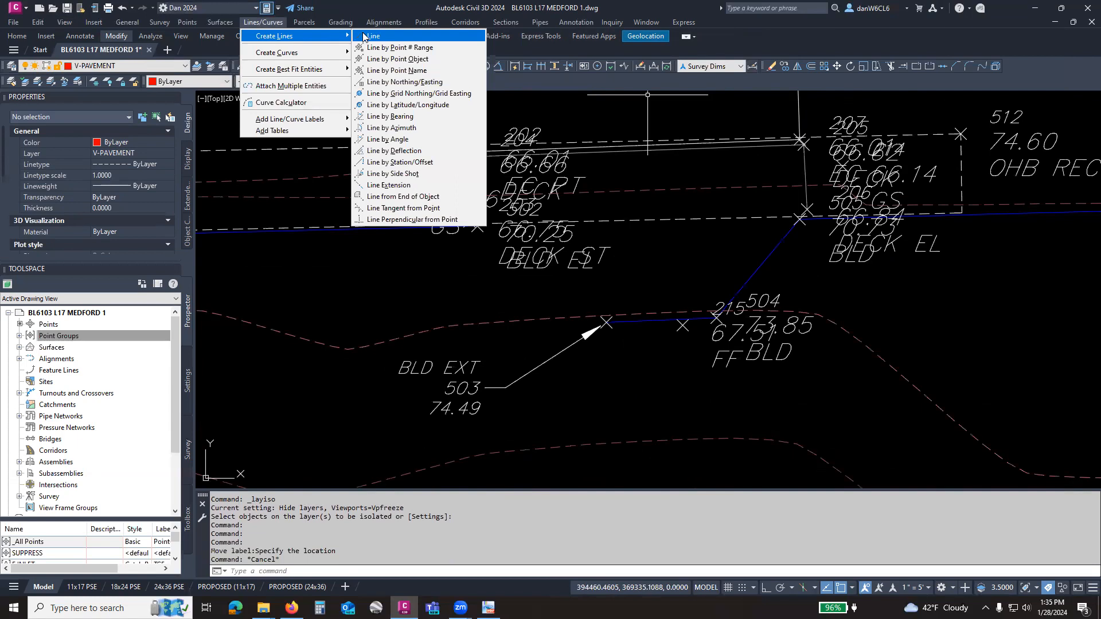
pyautogui.click(555, 407)
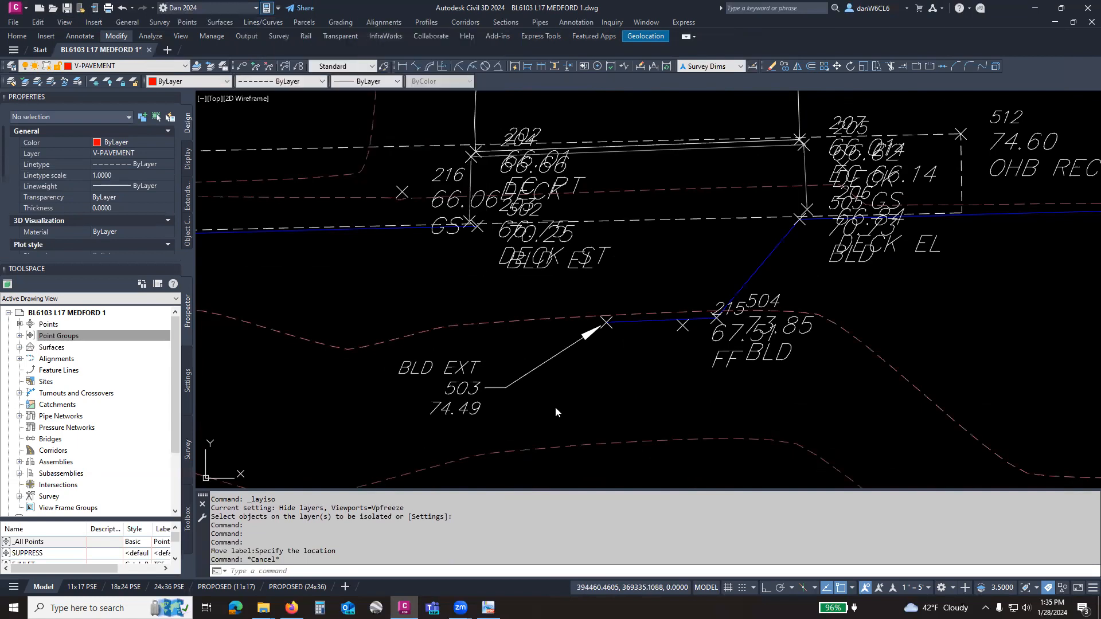
pyautogui.click(611, 396)
pyautogui.click(606, 394)
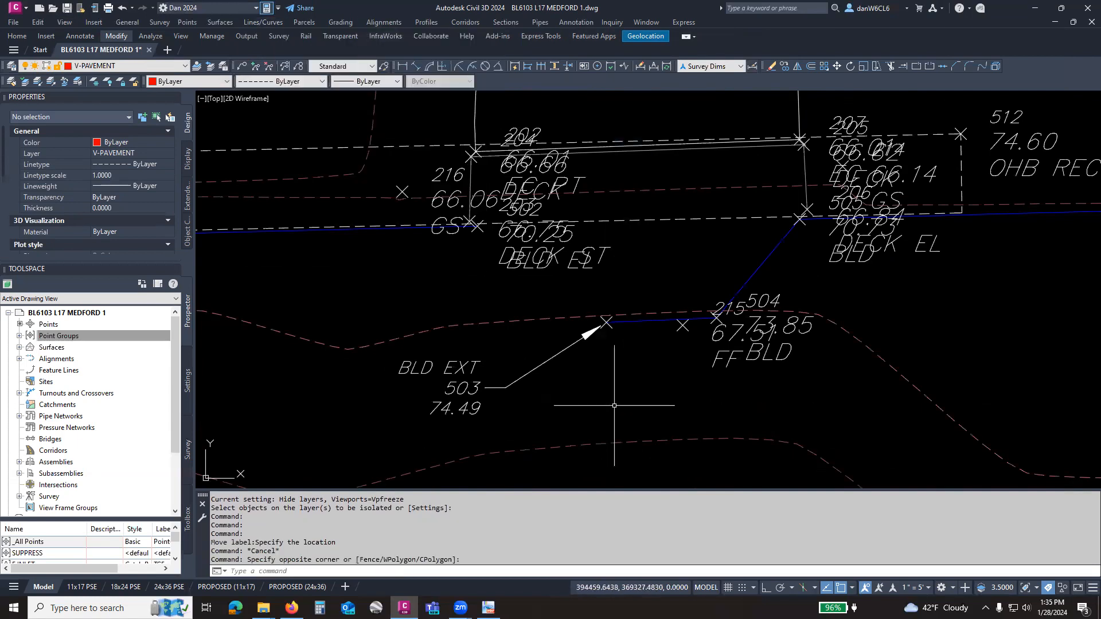
# Check the Drafting settings in the program options, including AutoSnap and object snap options, and close the dialog.
pyautogui.rightClick(606, 523)
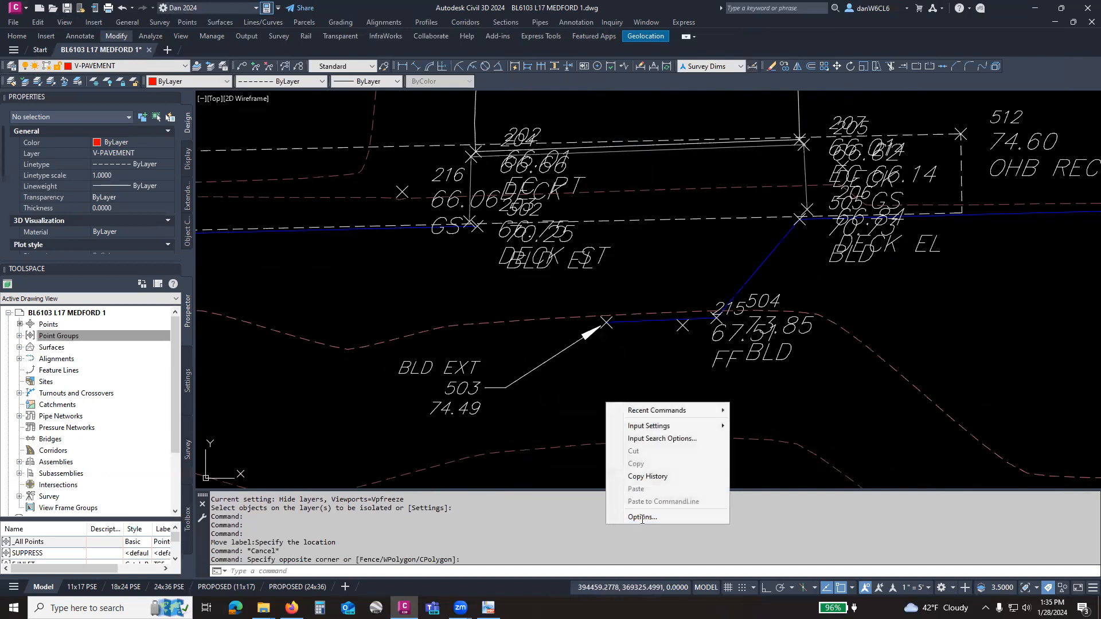
pyautogui.click(637, 520)
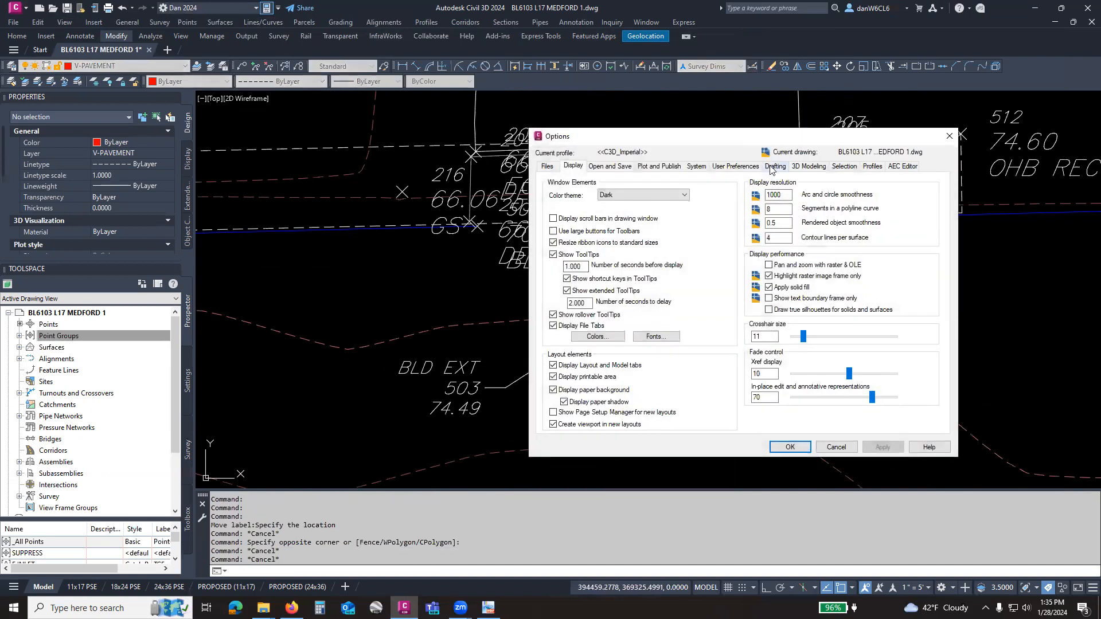
pyautogui.click(774, 167)
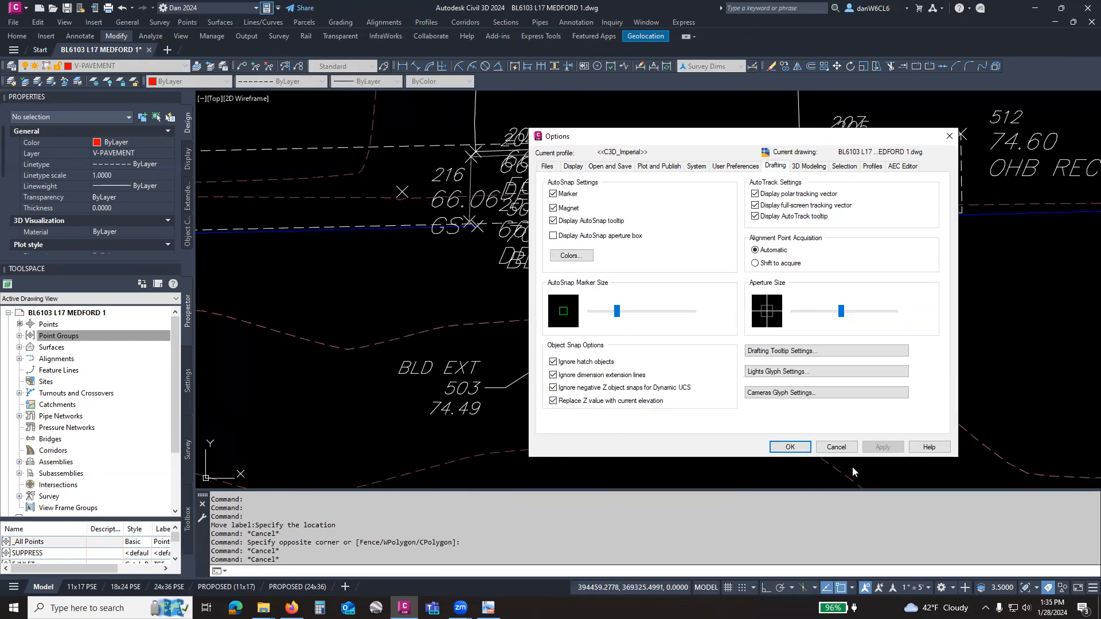
pyautogui.click(790, 446)
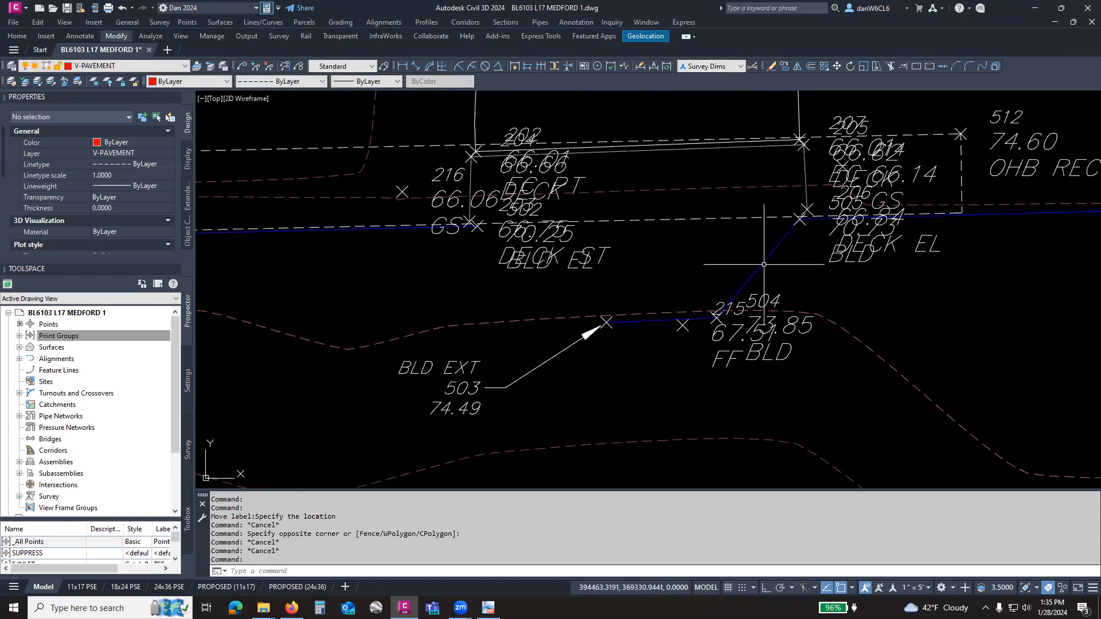
# Draw a trial line along the building outline from point 505 to point 504, and erase it.
pyautogui.write('l')
pyautogui.press('Return')
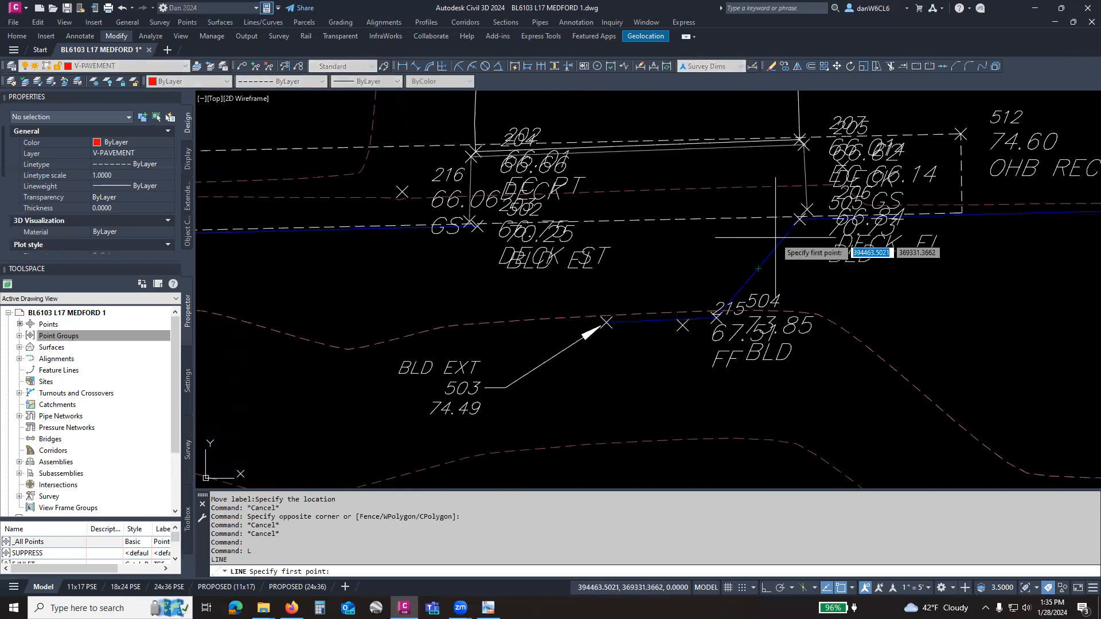
pyautogui.click(801, 218)
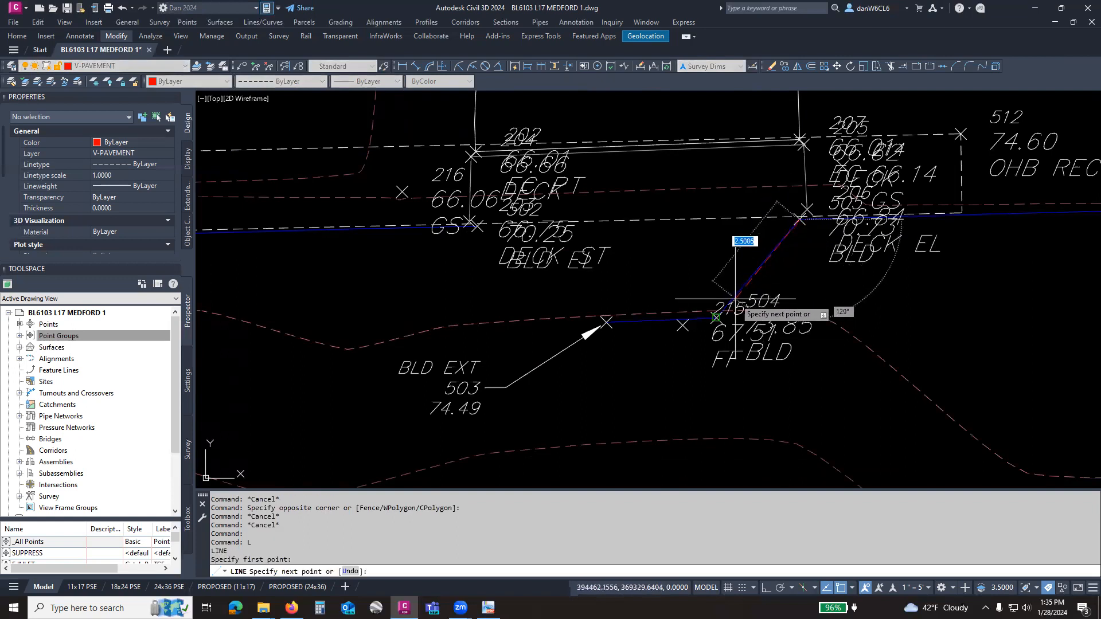
pyautogui.click(718, 315)
pyautogui.press('Return')
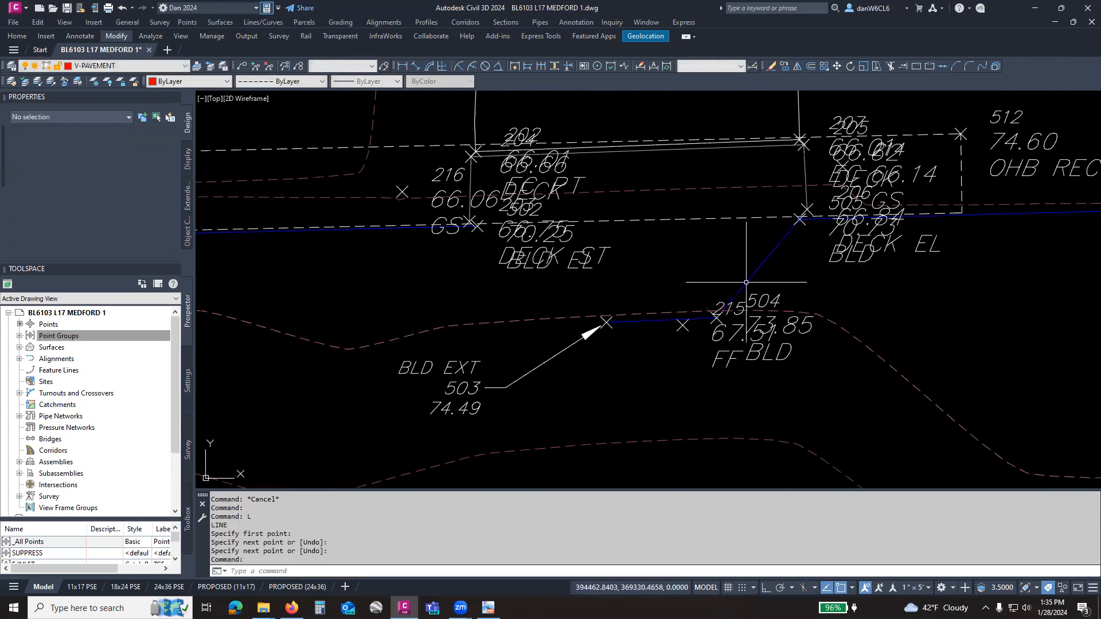
pyautogui.press('Delete')
# Make V-BLDG the current layer by picking the building outline segment between points 505 and 504.
pyautogui.click(747, 281)
pyautogui.click(195, 68)
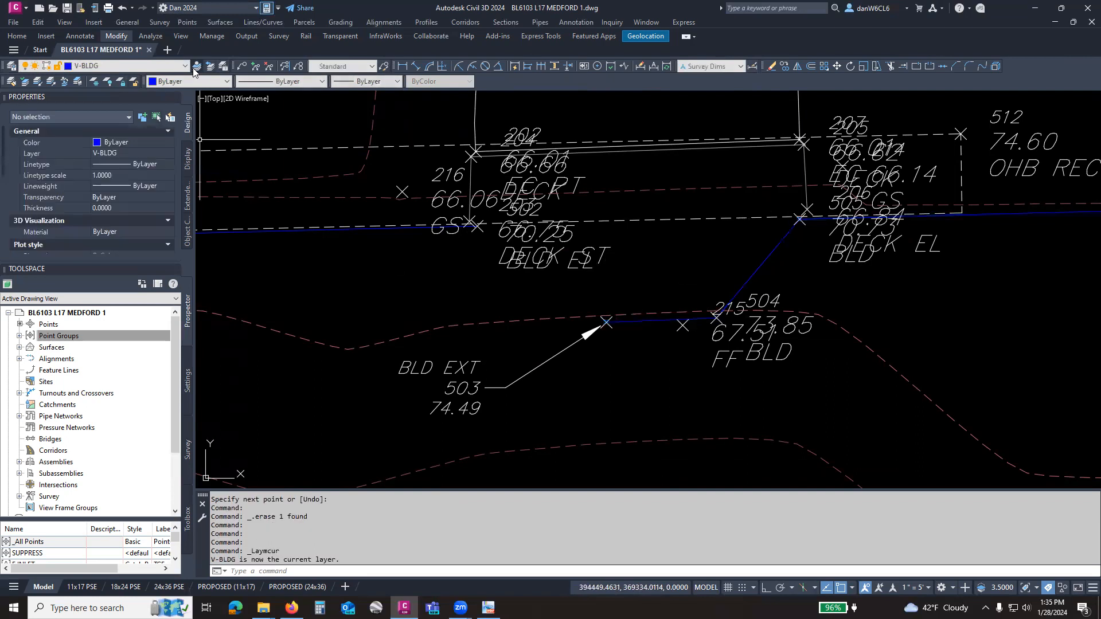
# Draw a line over the building outline segment from point 505 to point 504.
pyautogui.write('L')
pyautogui.press('Return')
pyautogui.click(791, 232)
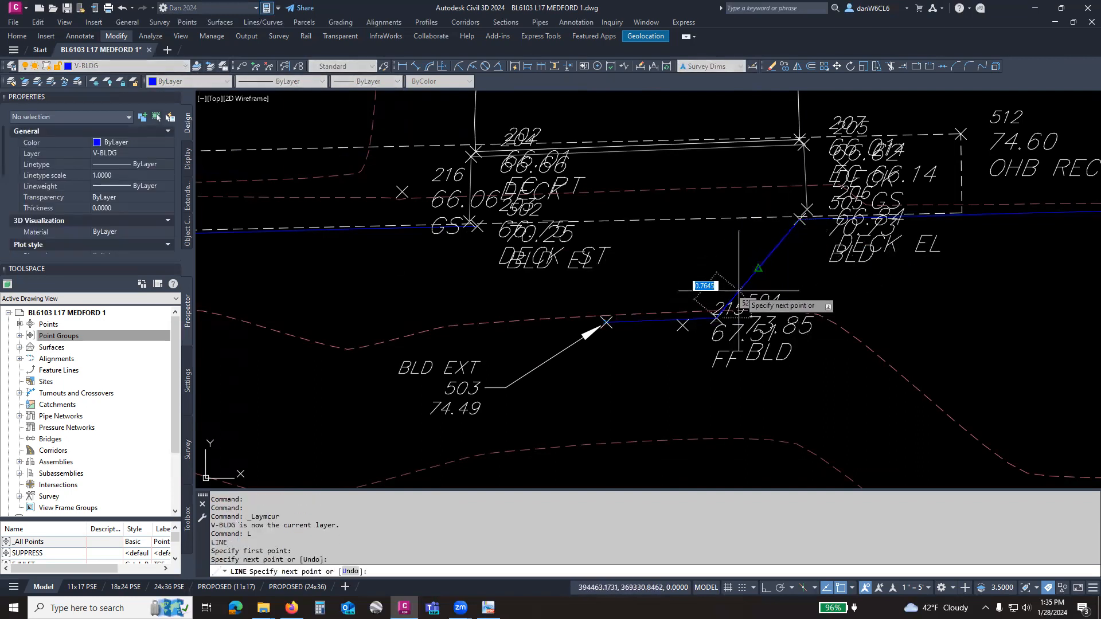
pyautogui.press('Return')
# Rotate the new line between points 505 and 504 by 180 degrees about point 504.
pyautogui.click(752, 274)
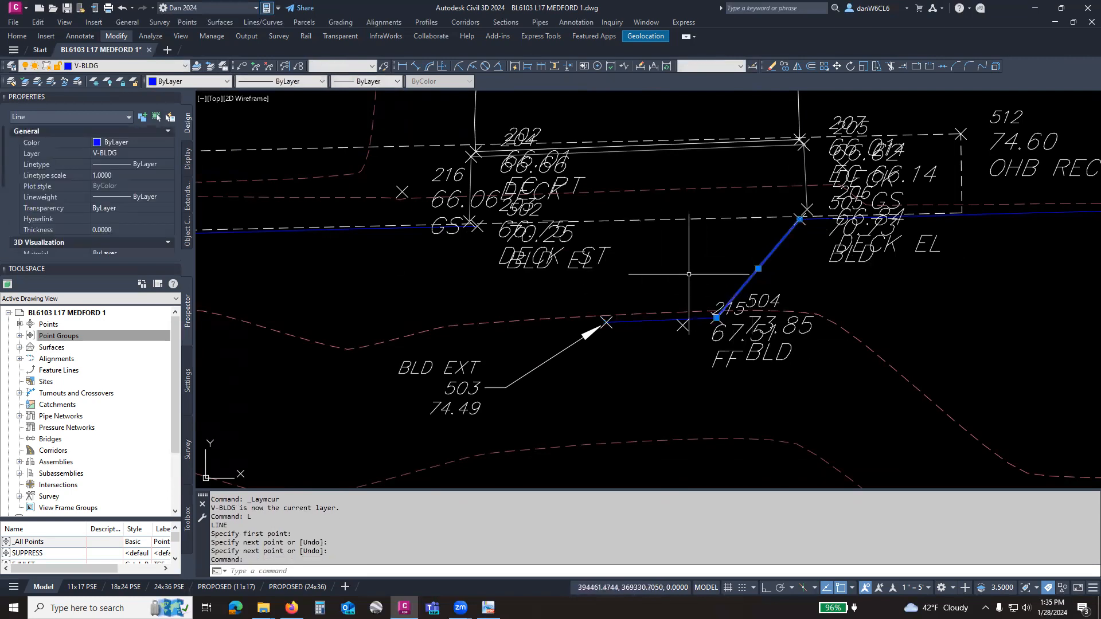
pyautogui.write('RO')
pyautogui.press('Return')
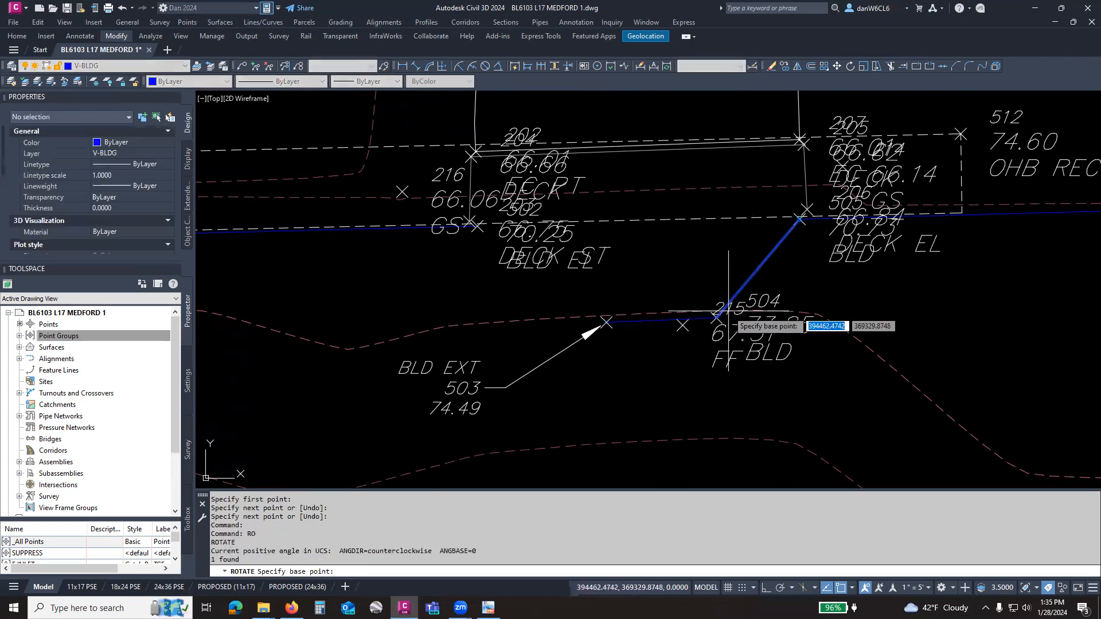
pyautogui.scroll(2, 721, 317)
pyautogui.click(719, 315)
pyautogui.write('180')
pyautogui.press('Return')
# Erase the rotated line extending from point 504.
pyautogui.scroll(-2, 688, 298)
pyautogui.press('Return')
pyautogui.click(641, 264)
pyautogui.click(632, 265)
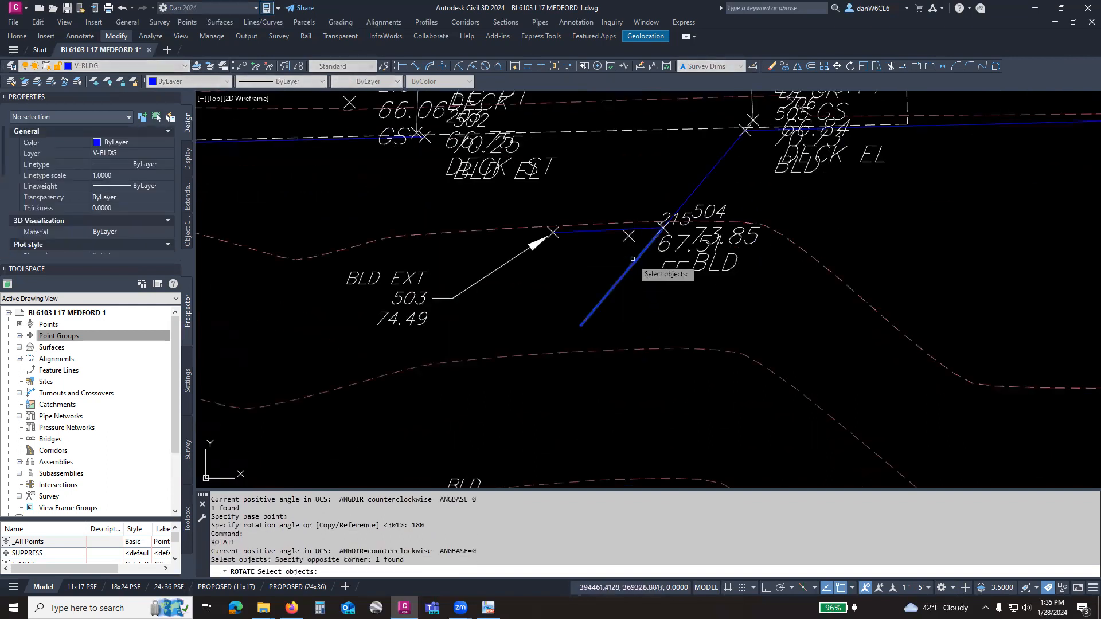
pyautogui.press('Escape')
pyautogui.moveTo(681, 200); pyautogui.dragTo(689, 211, button='middle')
pyautogui.click(653, 263)
pyautogui.click(654, 267)
pyautogui.click(646, 257)
pyautogui.press('Delete')
pyautogui.moveTo(662, 249); pyautogui.dragTo(649, 333, button='middle')
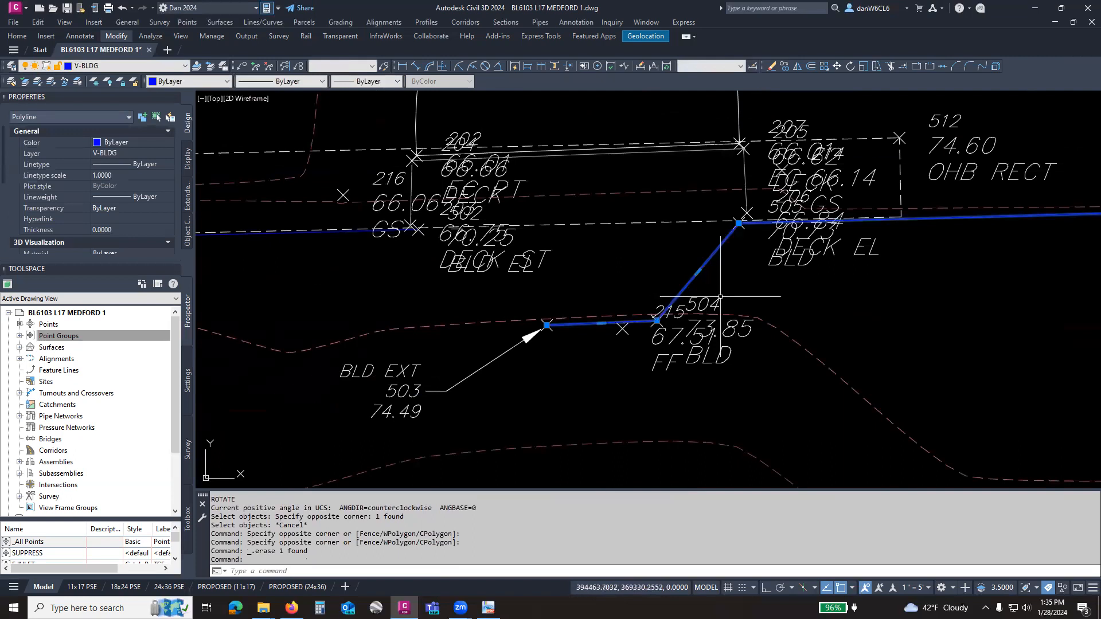
# Redraw the line from point 505 to point 504 on top of the angled building wall.
pyautogui.write('l')
pyautogui.press('Return')
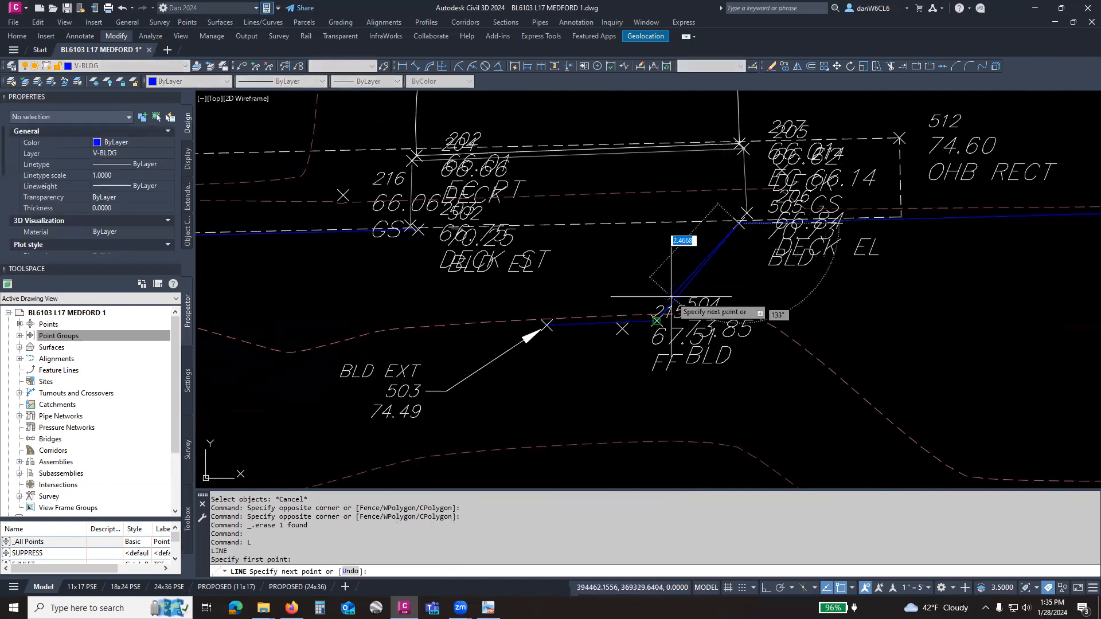
pyautogui.click(657, 319)
pyautogui.press('Return')
# Mirror the line about an axis through point 504 perpendicular to the dashed line above, erasing the source object.
pyautogui.click(683, 289)
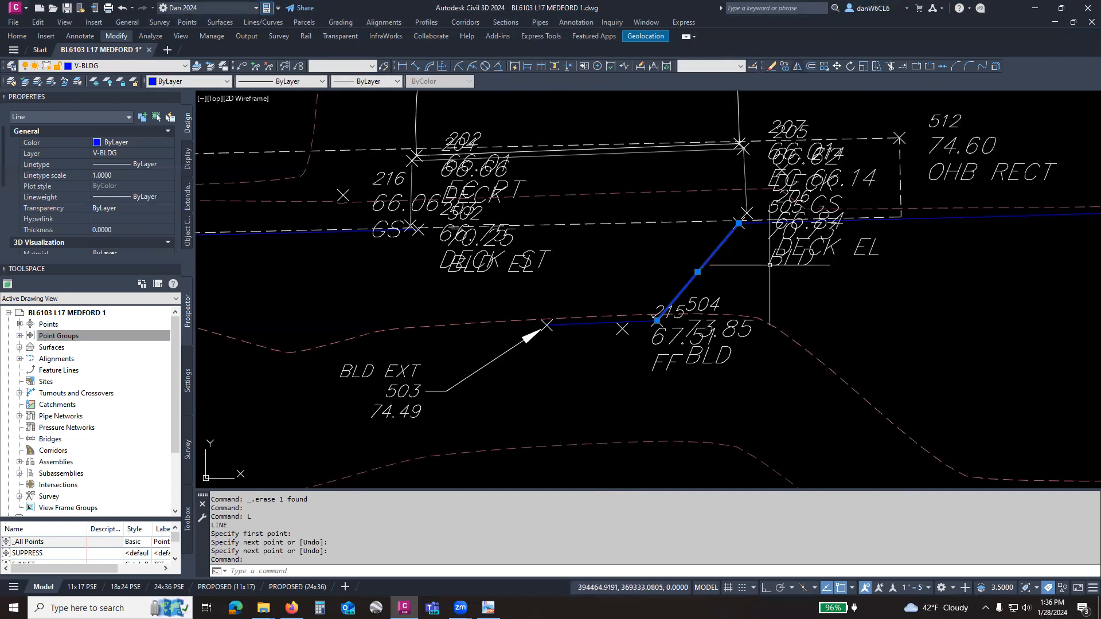
pyautogui.write('mi')
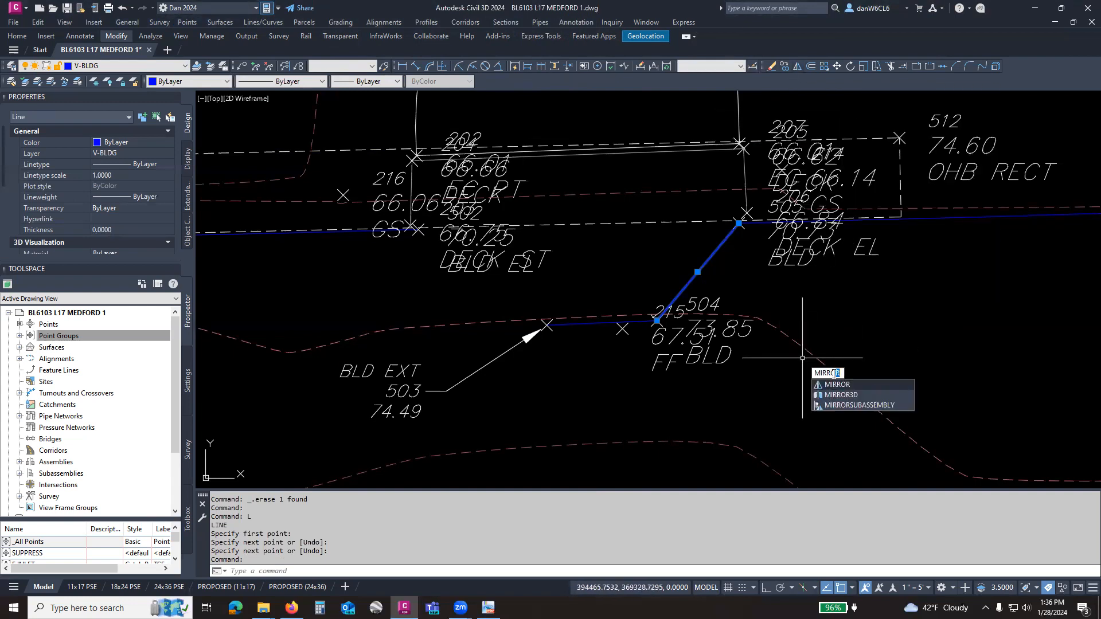
pyautogui.click(838, 385)
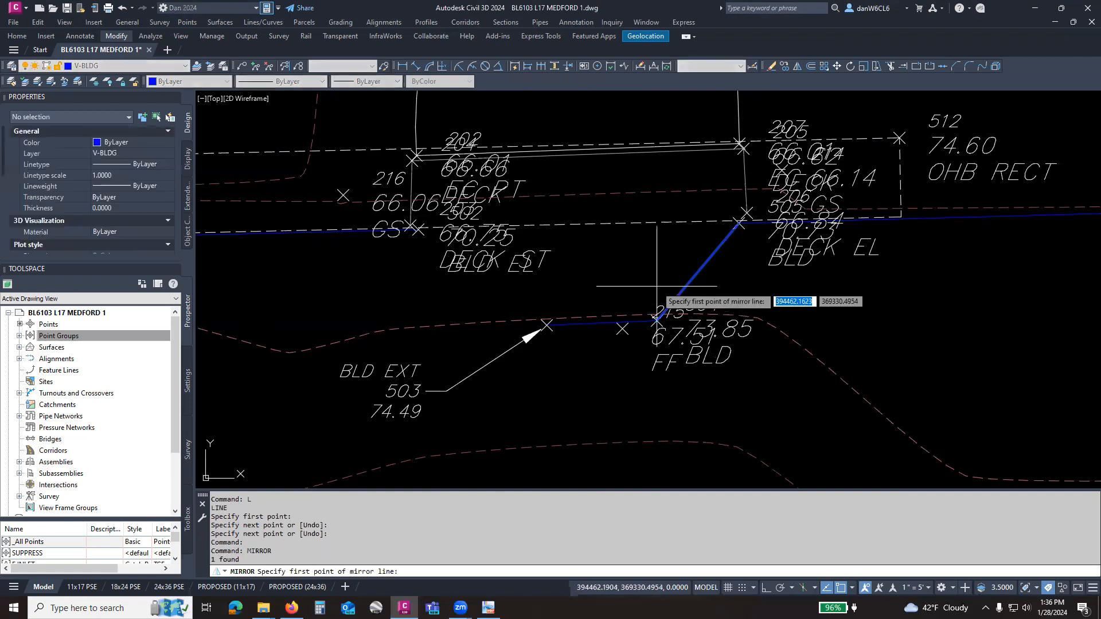
pyautogui.click(673, 296)
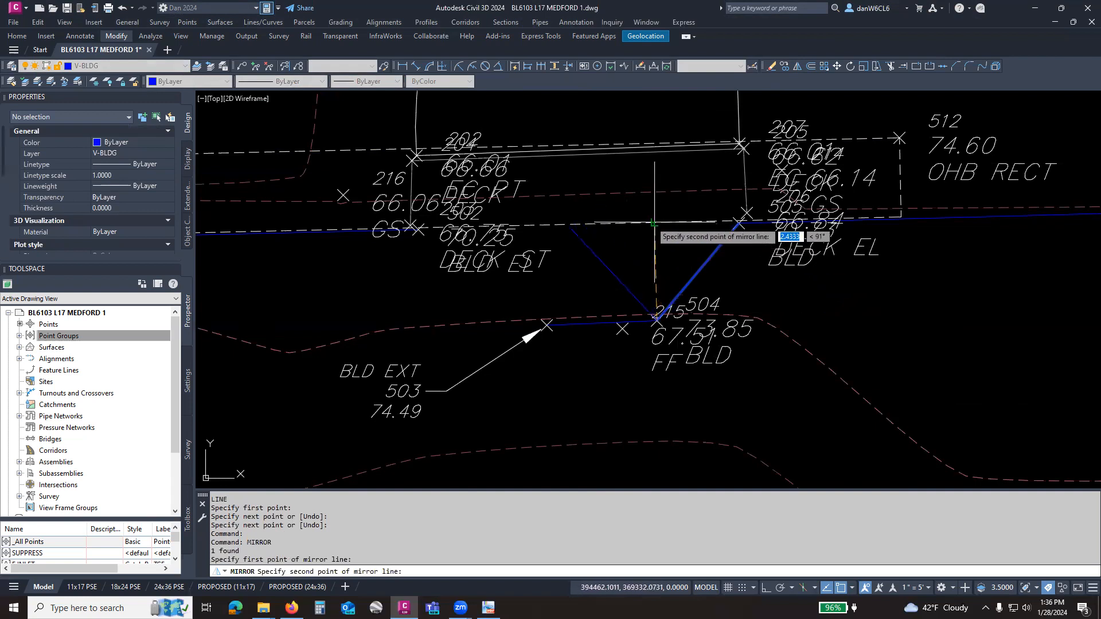
pyautogui.scroll(4, 742, 224)
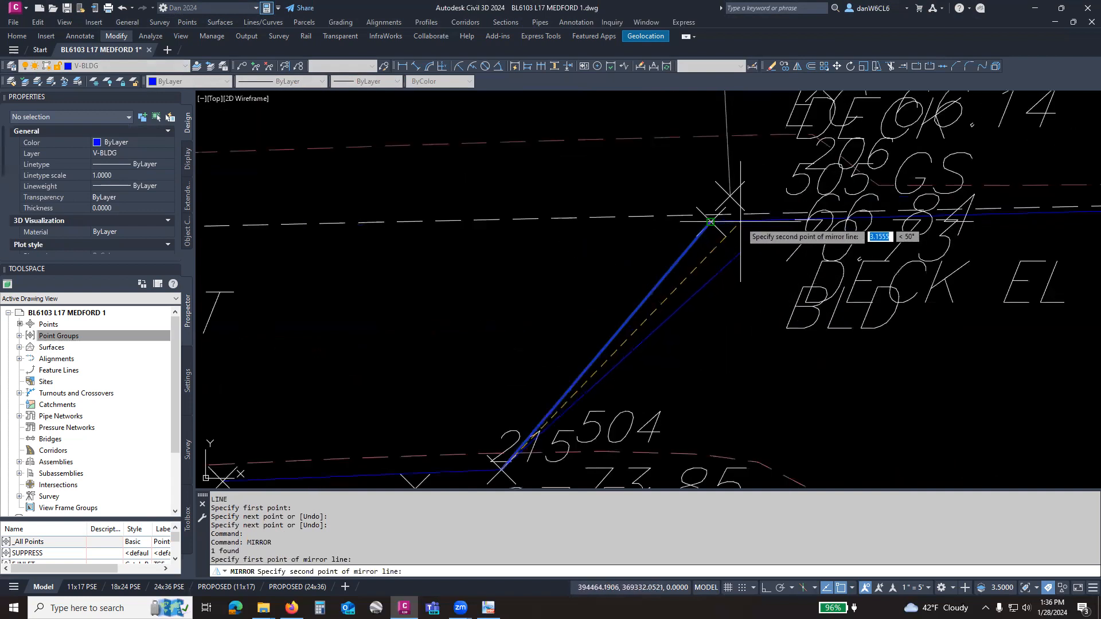
pyautogui.press('Return')
pyautogui.click(740, 225)
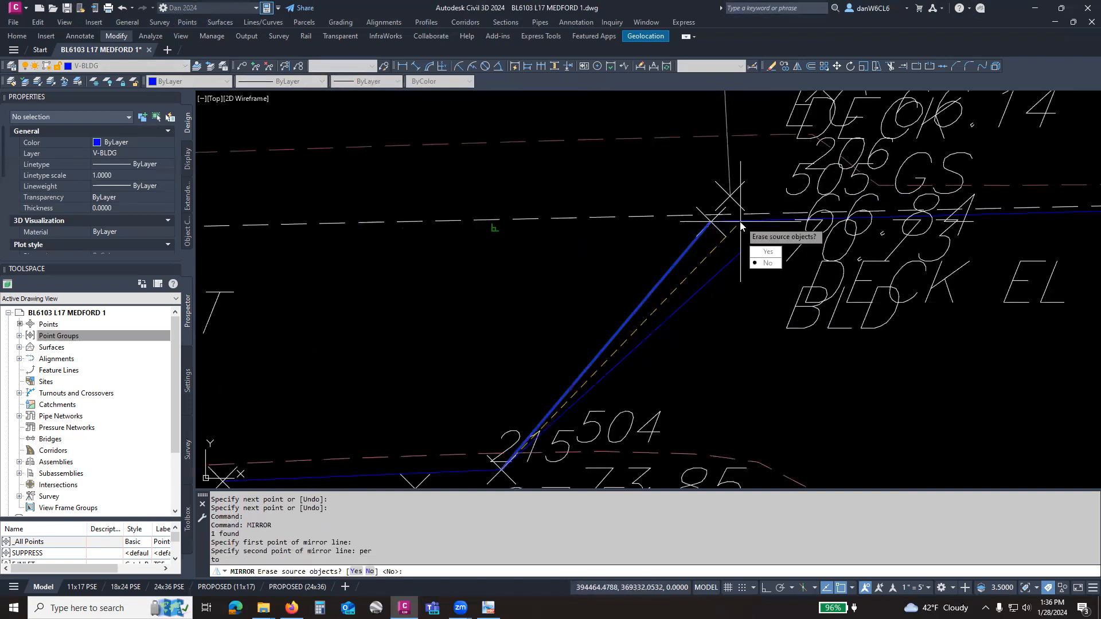
pyautogui.click(767, 253)
pyautogui.scroll(-3, 739, 241)
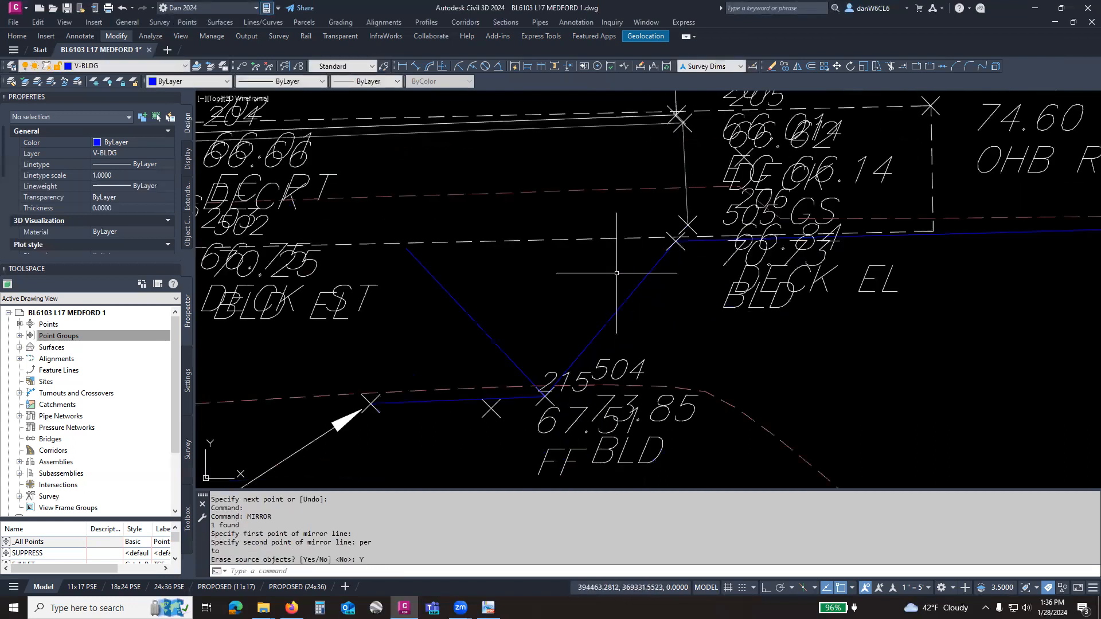
# Move the mirrored line by its upper endpoint onto the building corner at point 502.
pyautogui.moveTo(554, 277); pyautogui.dragTo(760, 212, button='middle')
pyautogui.click(612, 261)
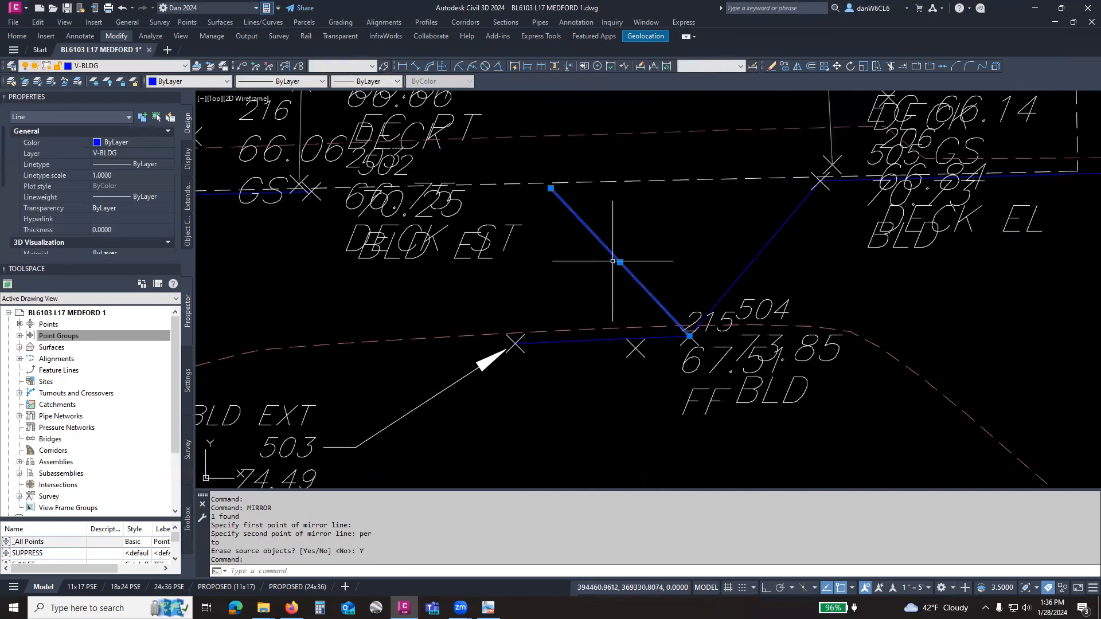
pyautogui.write('m')
pyautogui.press('Return')
pyautogui.click(552, 188)
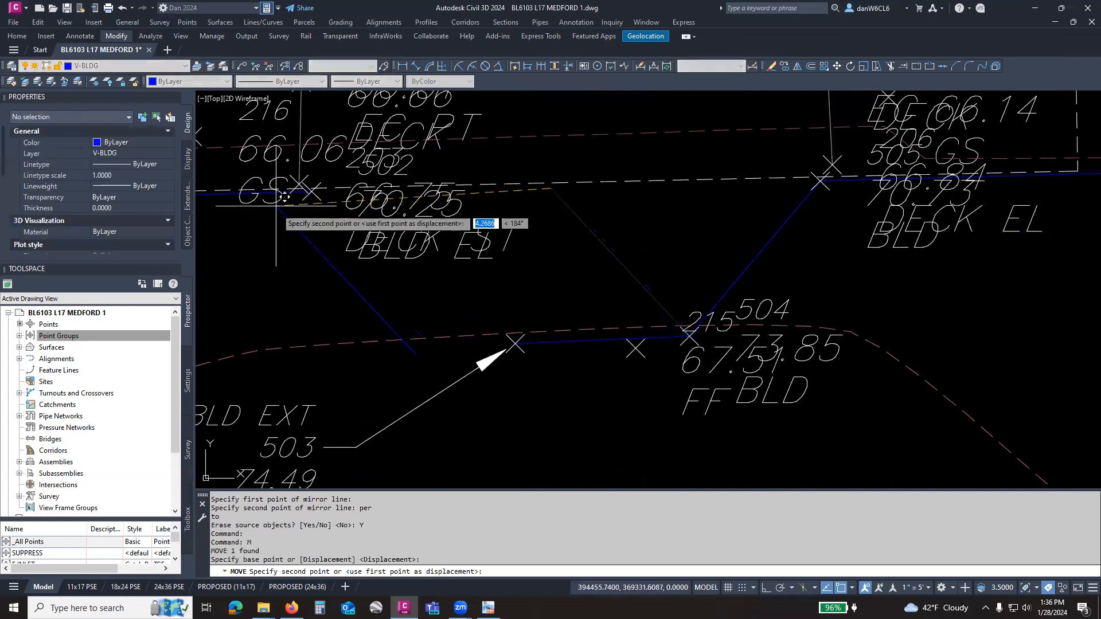
pyautogui.scroll(5, 289, 191)
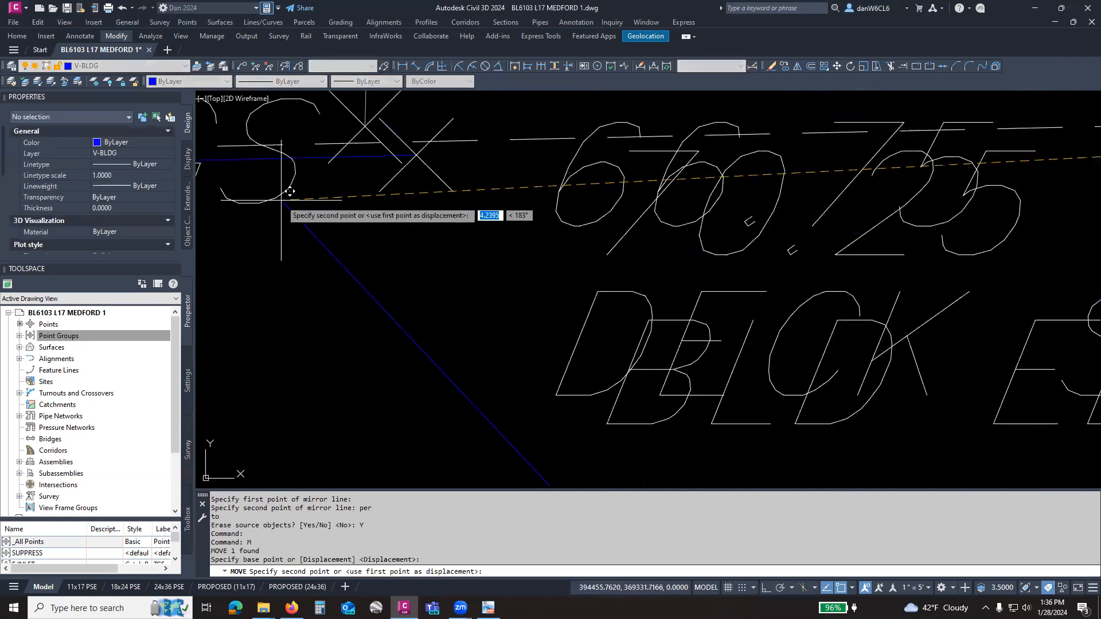
pyautogui.click(368, 161)
pyautogui.scroll(-4, 531, 243)
pyautogui.moveTo(700, 372); pyautogui.dragTo(570, 217, button='middle')
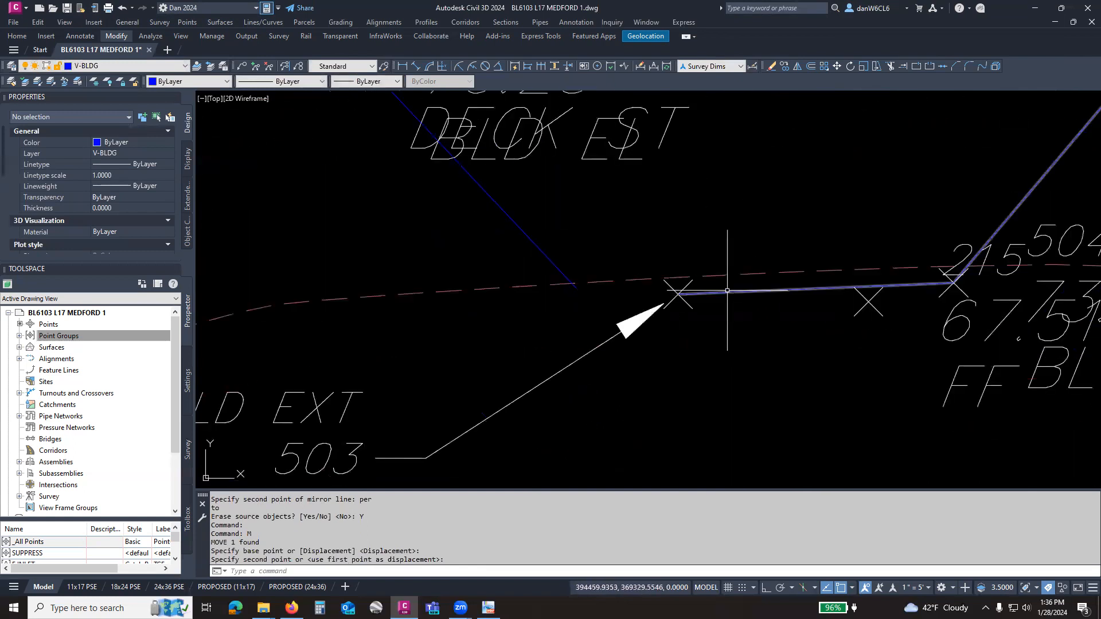
pyautogui.write('f')
pyautogui.press('Return')
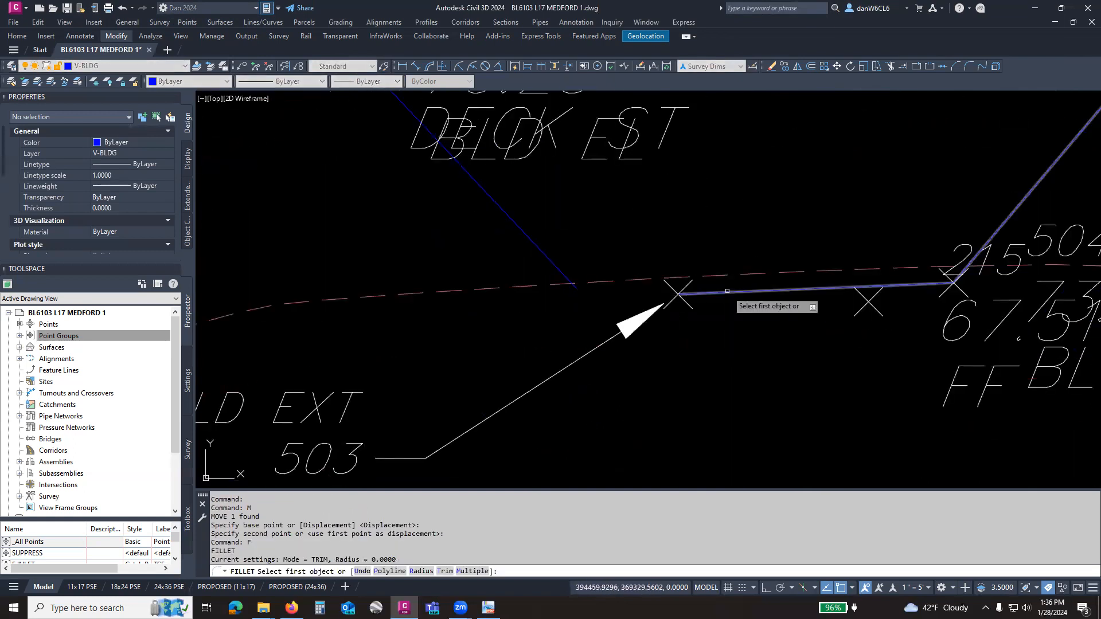
pyautogui.click(727, 290)
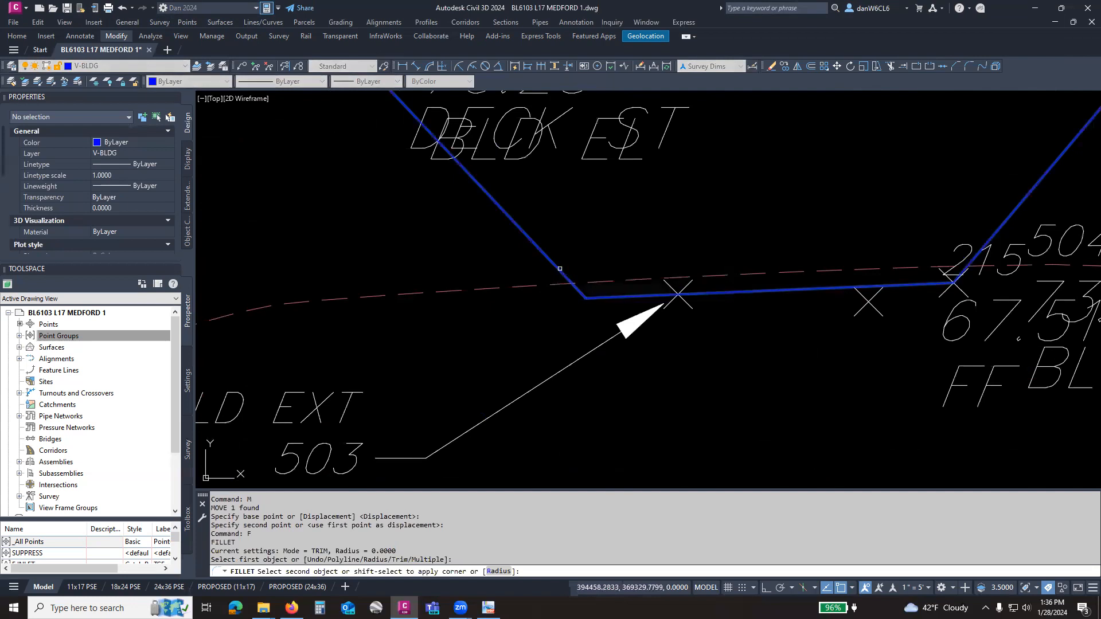
pyautogui.press('Escape')
# Fillet the moved line with the building outline segment at point 503 so they join in a sharp corner.
pyautogui.write('f')
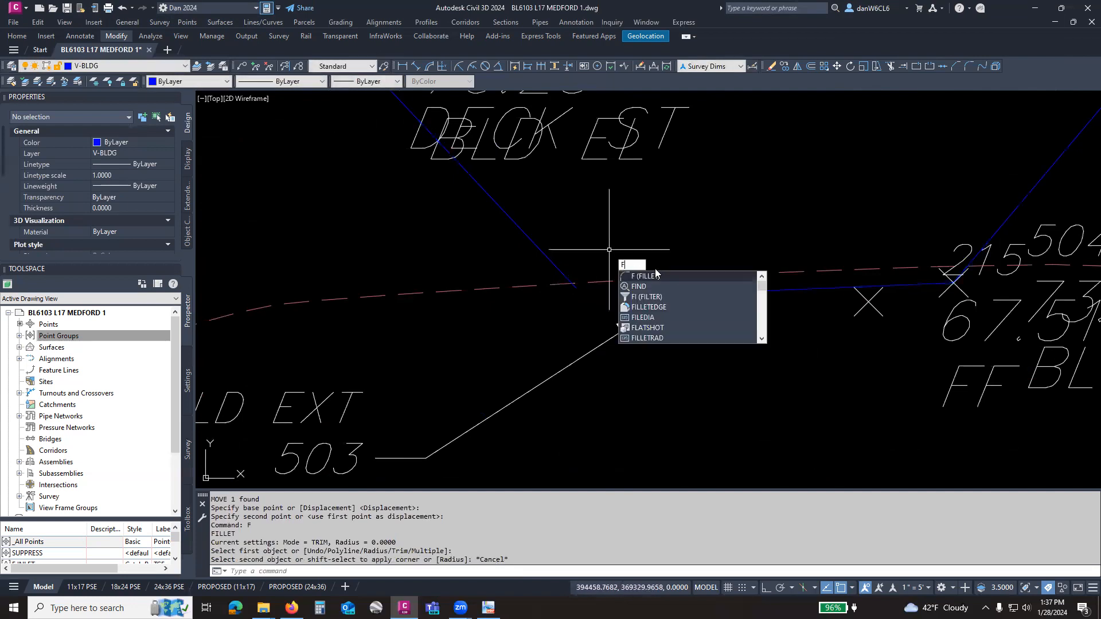
pyautogui.press('Return')
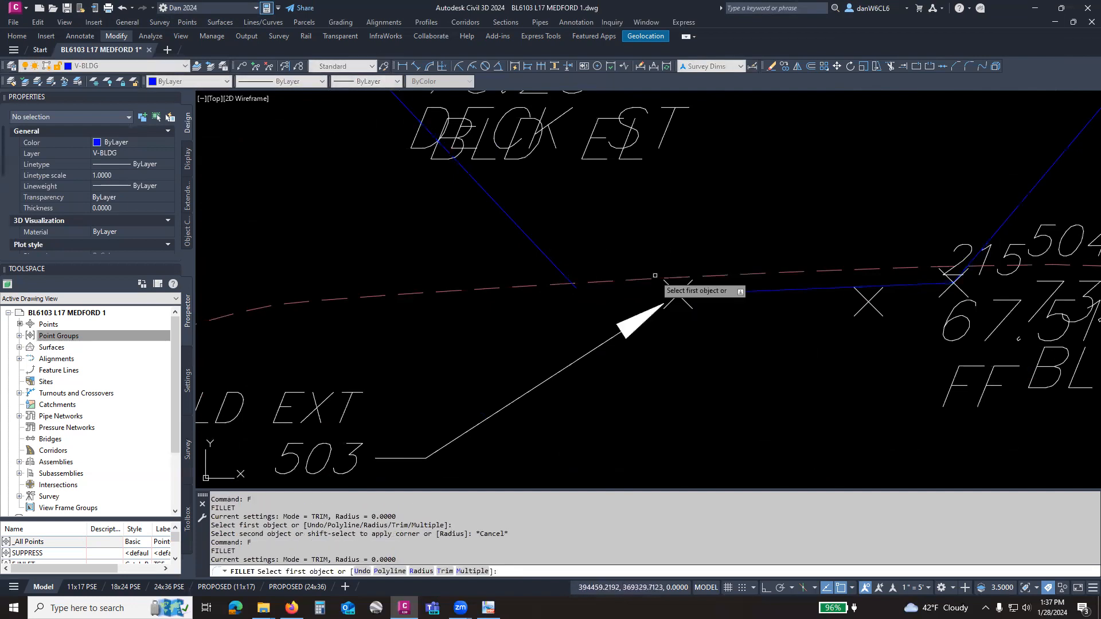
pyautogui.click(567, 277)
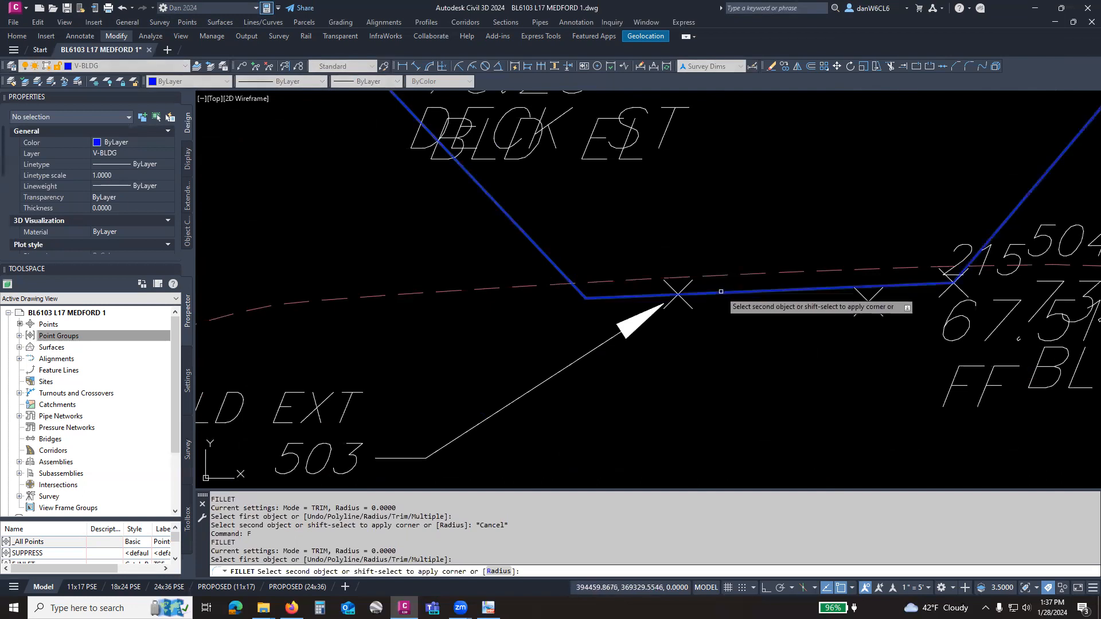
pyautogui.click(741, 289)
pyautogui.scroll(-6, 675, 233)
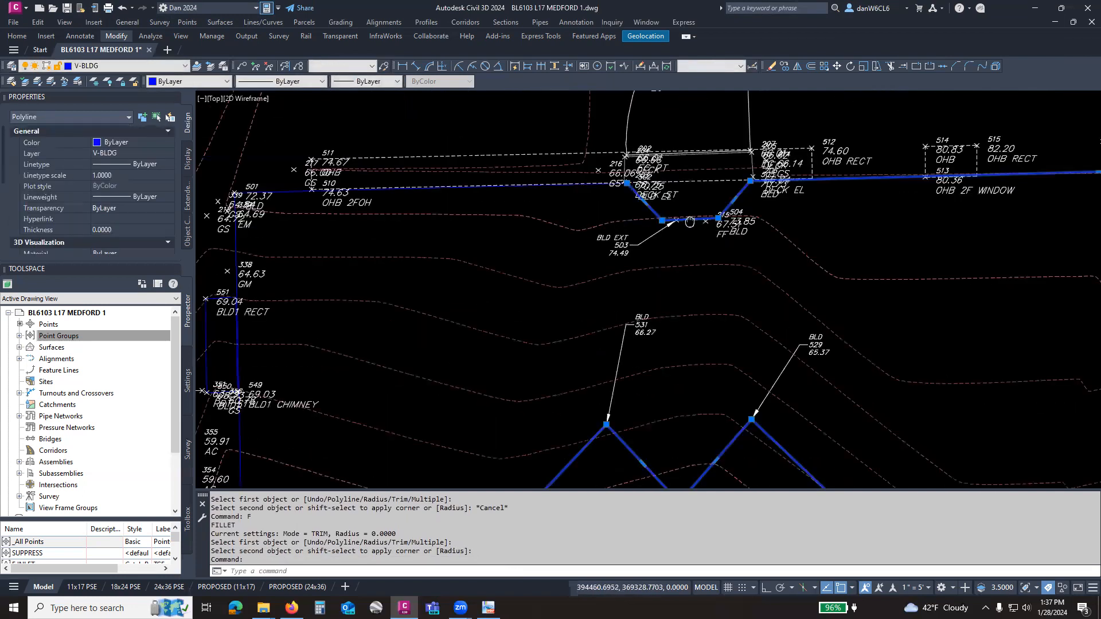
pyautogui.scroll(-2, 674, 233)
pyautogui.moveTo(674, 233); pyautogui.dragTo(645, 279, button='middle')
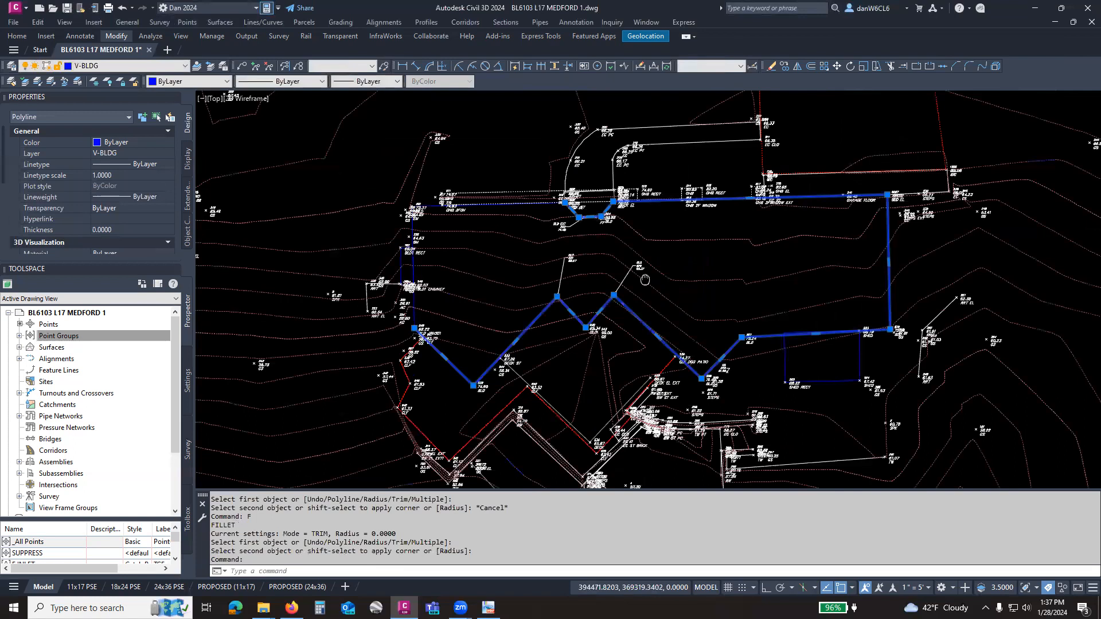
# Trim away the shed's upper edge and corner stub that overlap the building wall at point 523.
pyautogui.scroll(6, 650, 287)
pyautogui.press('Escape')
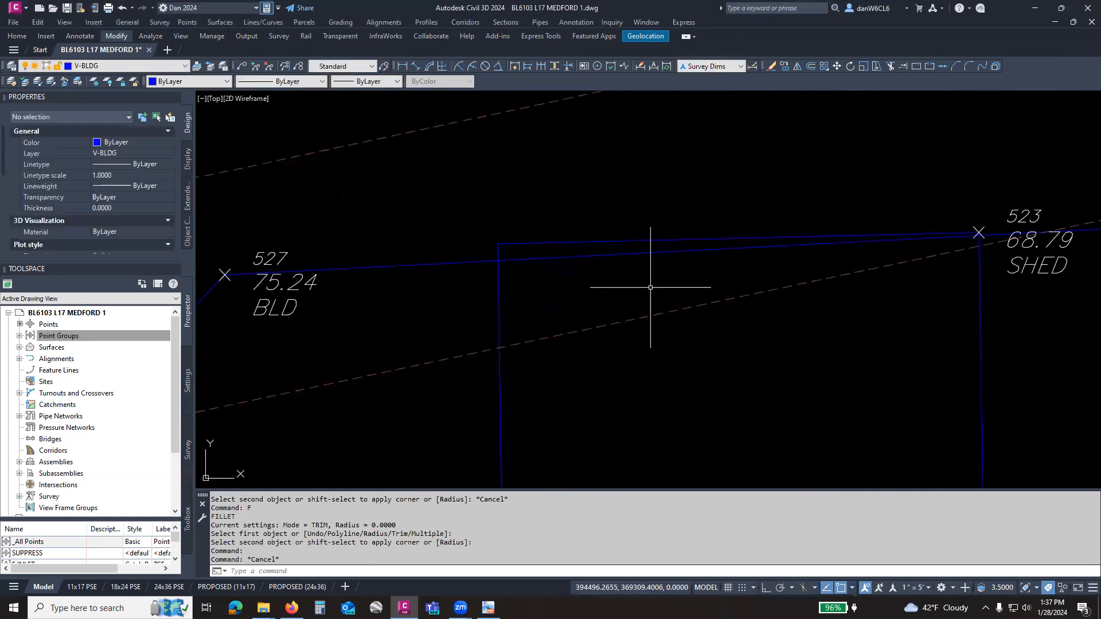
pyautogui.write('tr')
pyautogui.press('Return')
pyautogui.scroll(-4, 687, 289)
pyautogui.scroll(5, 660, 253)
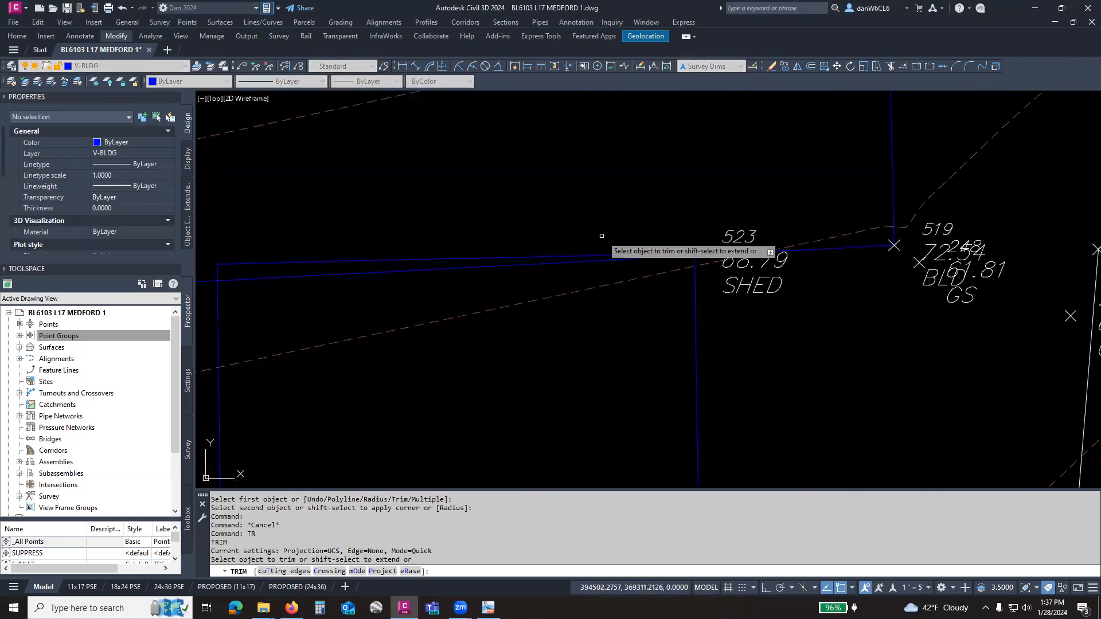
pyautogui.scroll(4, 746, 264)
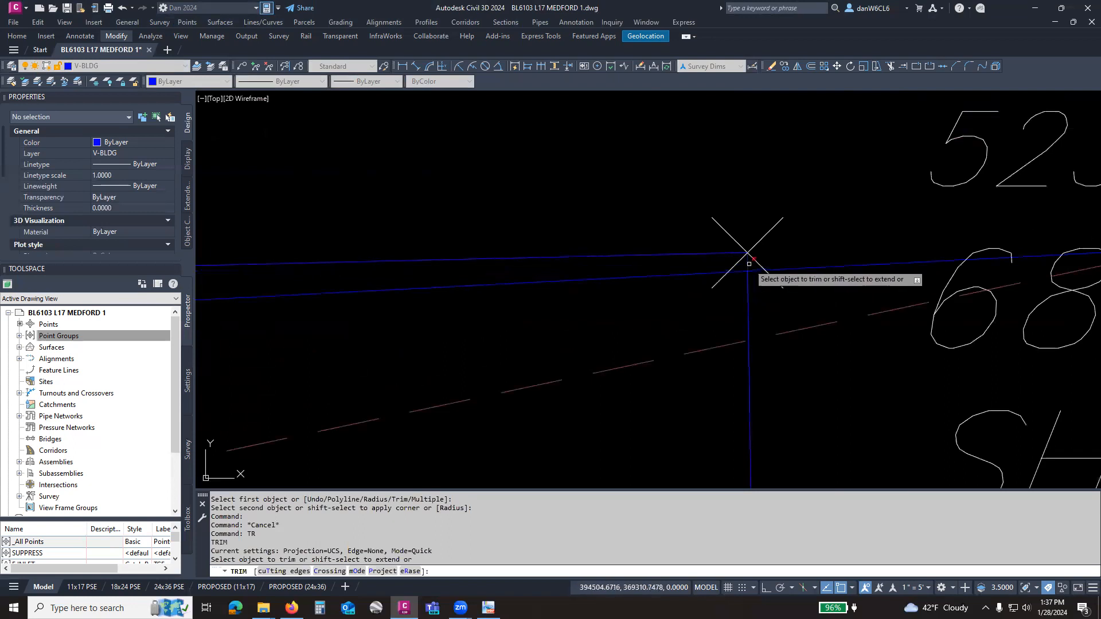
pyautogui.moveTo(748, 263); pyautogui.dragTo(711, 263)
pyautogui.scroll(-2, 711, 258)
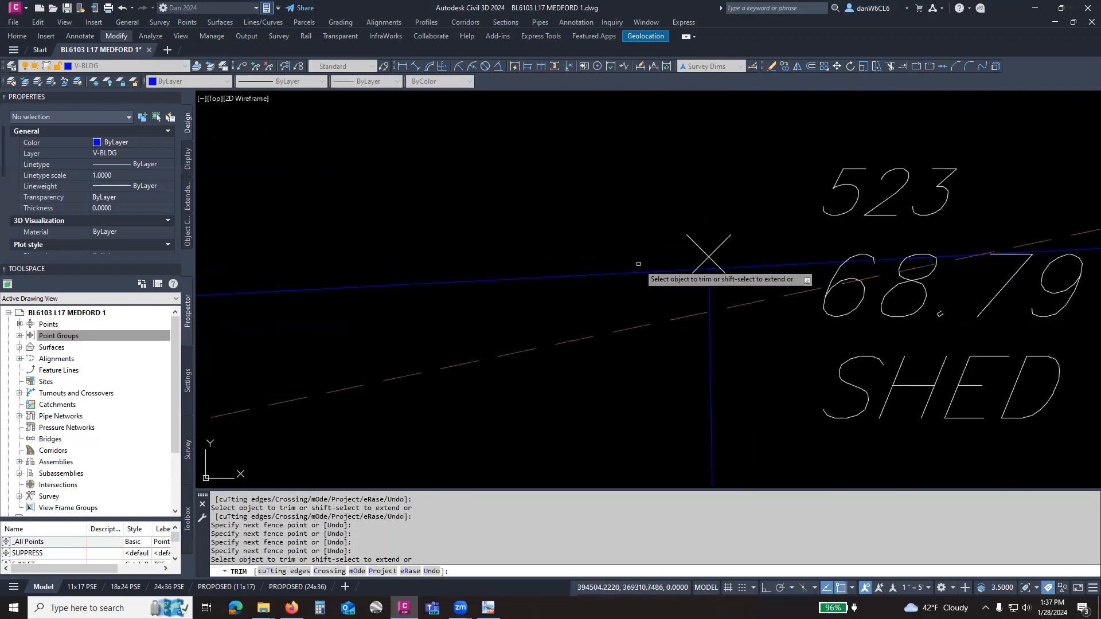
# Trim the shed's opposite side line where it extends past the building wall.
pyautogui.moveTo(667, 212); pyautogui.dragTo(885, 216, button='middle')
pyautogui.scroll(-2, 475, 219)
pyautogui.moveTo(481, 219); pyautogui.dragTo(759, 221, button='middle')
pyautogui.scroll(4, 615, 223)
pyautogui.moveTo(651, 224); pyautogui.dragTo(614, 201)
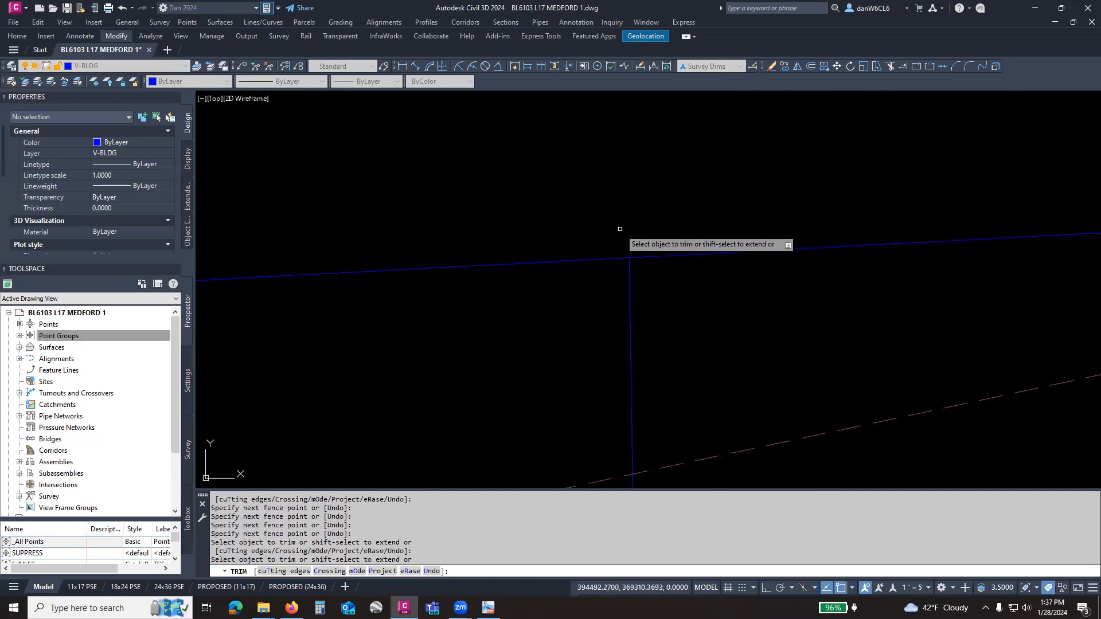
pyautogui.press('Escape')
# Set up a new boundary named bldg with type Hide and non-destructive breakline for surface 2024-007.
pyautogui.scroll(-2, 678, 250)
pyautogui.scroll(-4, 678, 251)
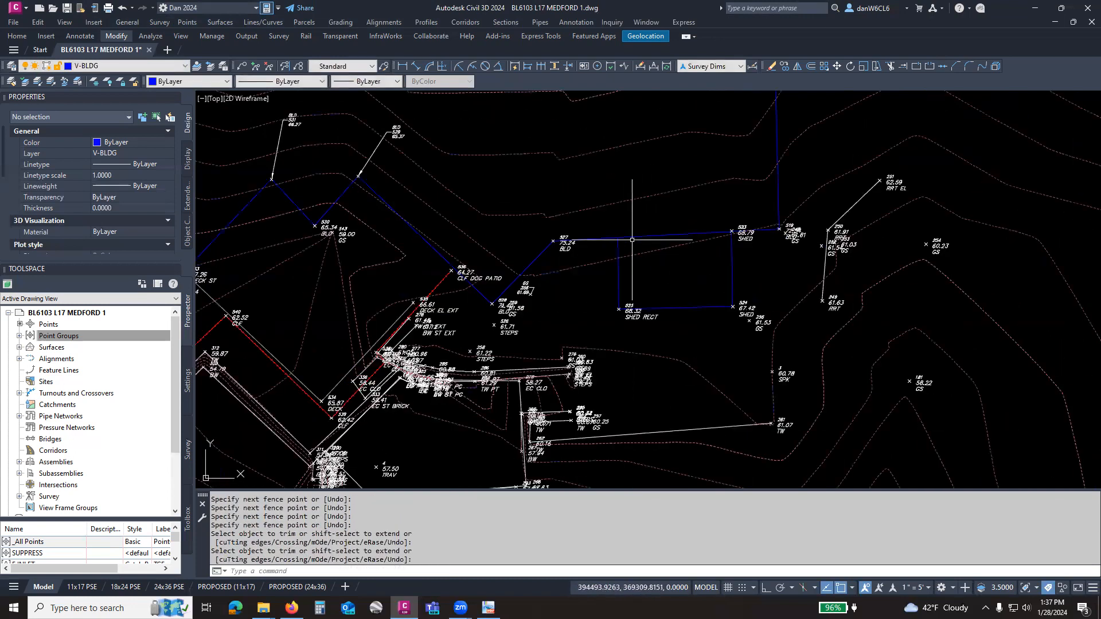
pyautogui.scroll(2, 633, 240)
pyautogui.scroll(-2, 584, 236)
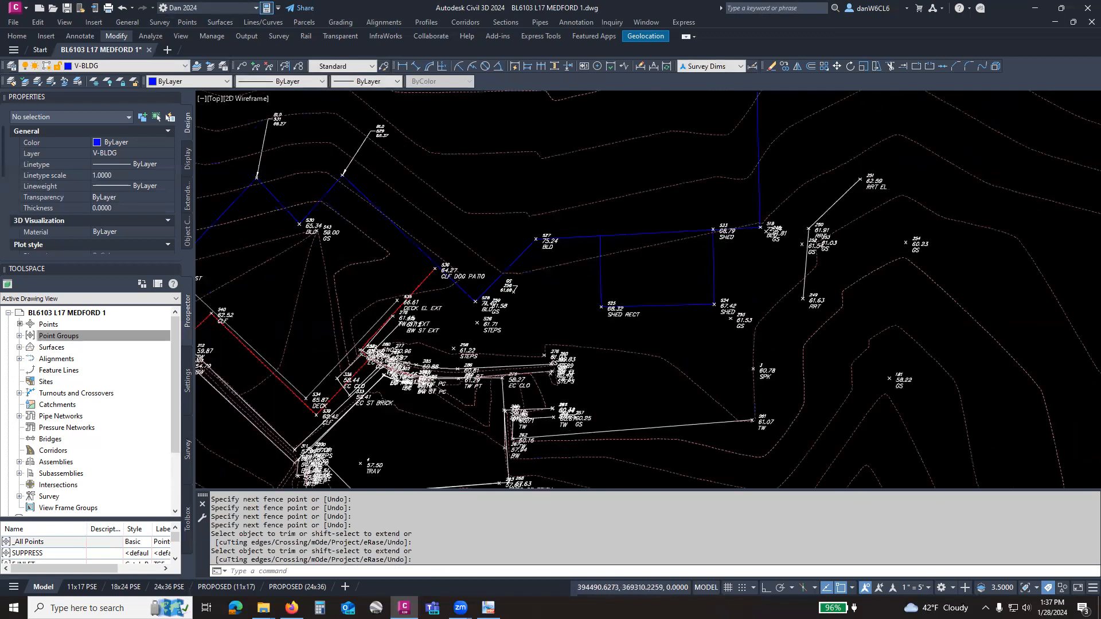
pyautogui.scroll(-2, 867, 223)
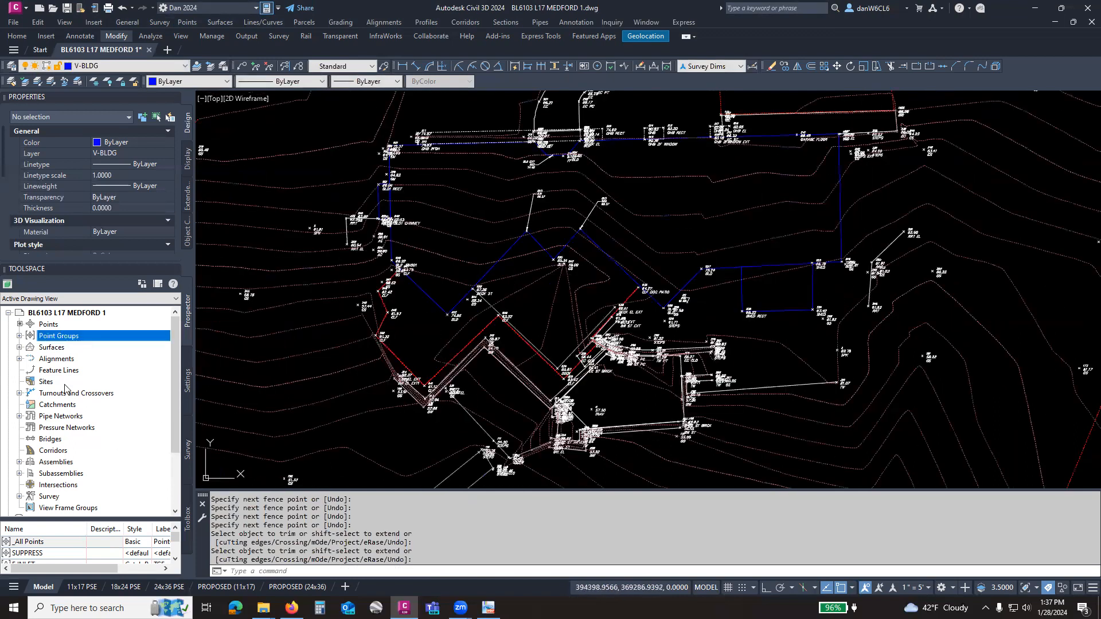
pyautogui.click(19, 347)
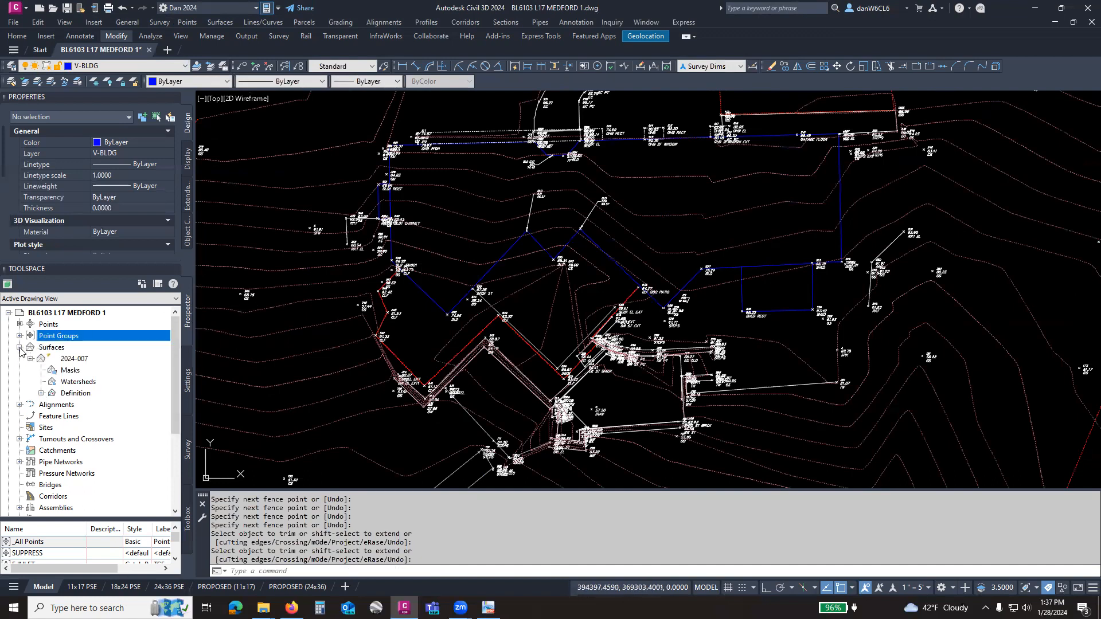
pyautogui.click(74, 359)
pyautogui.click(41, 394)
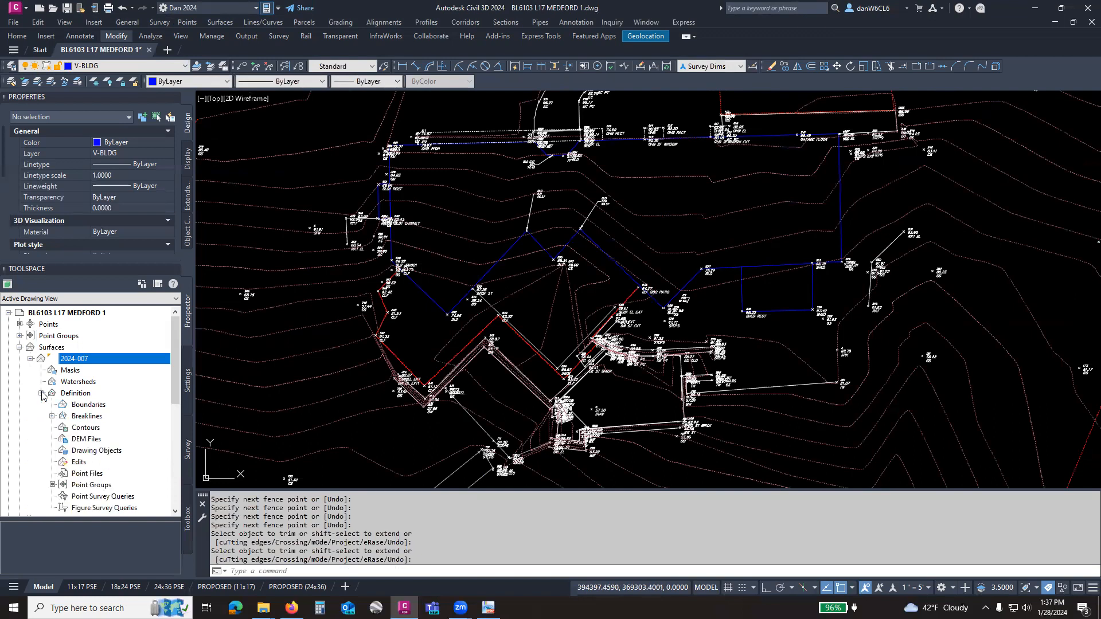
pyautogui.click(87, 406)
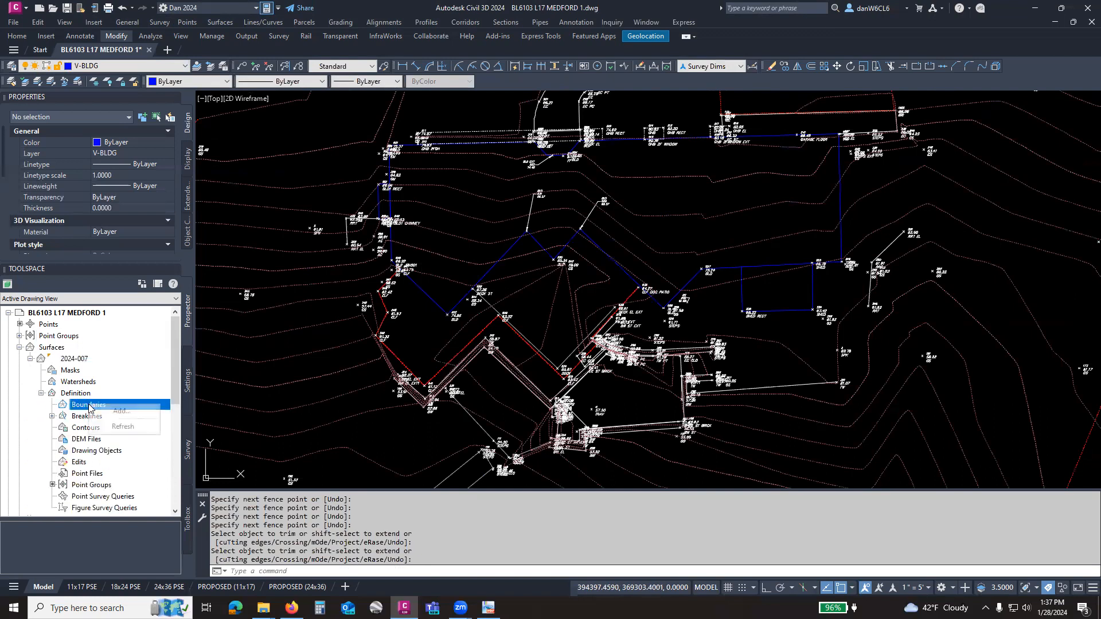
pyautogui.click(139, 411)
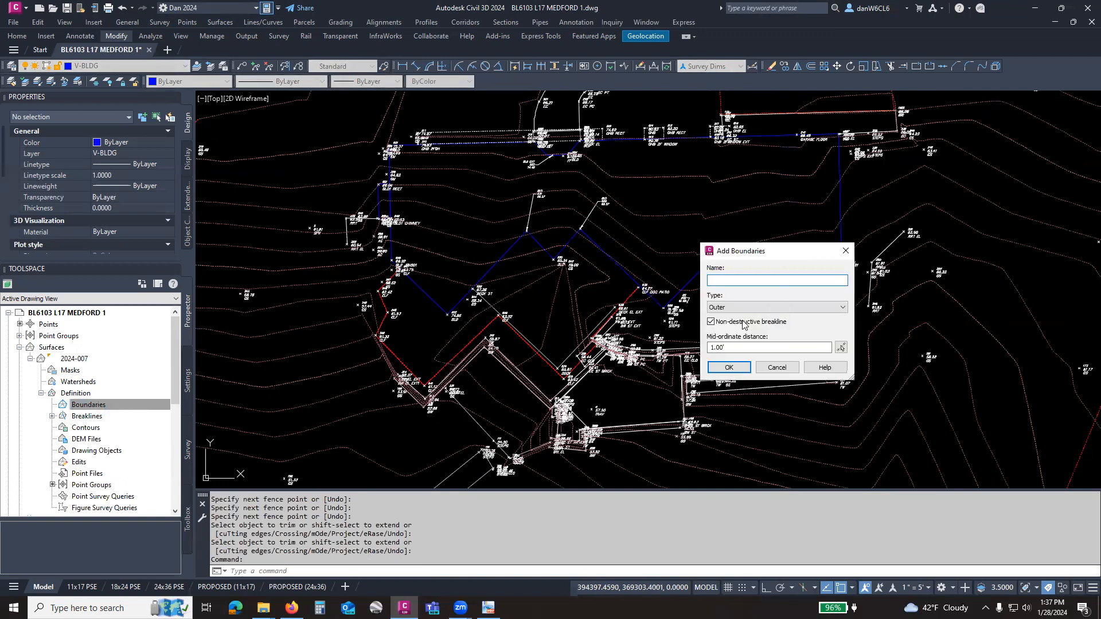
pyautogui.click(730, 309)
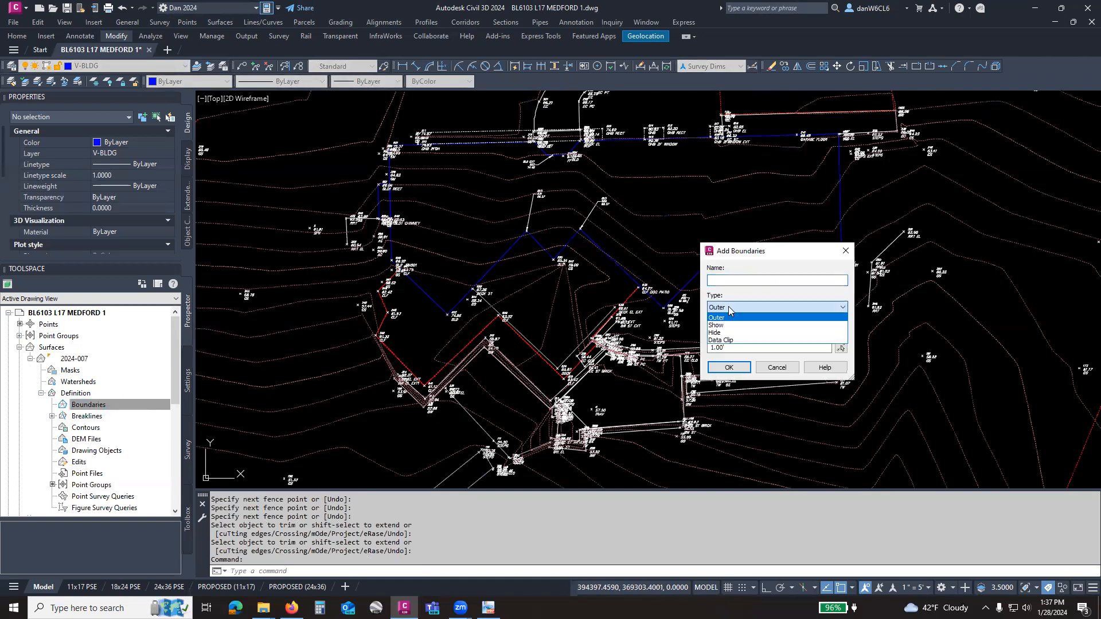
pyautogui.click(714, 333)
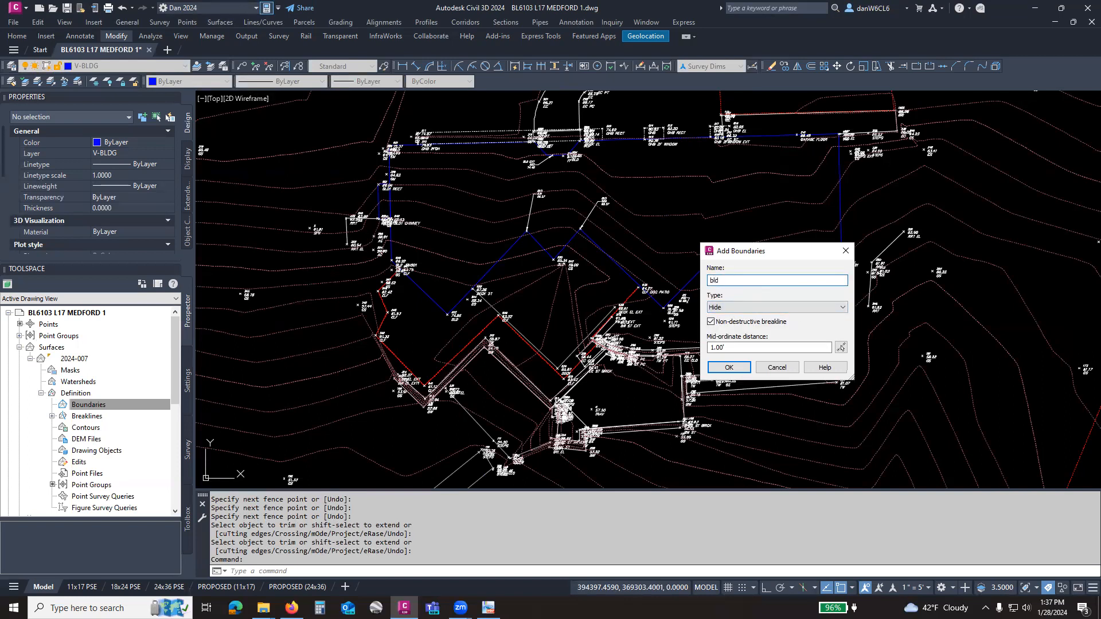
pyautogui.click(733, 368)
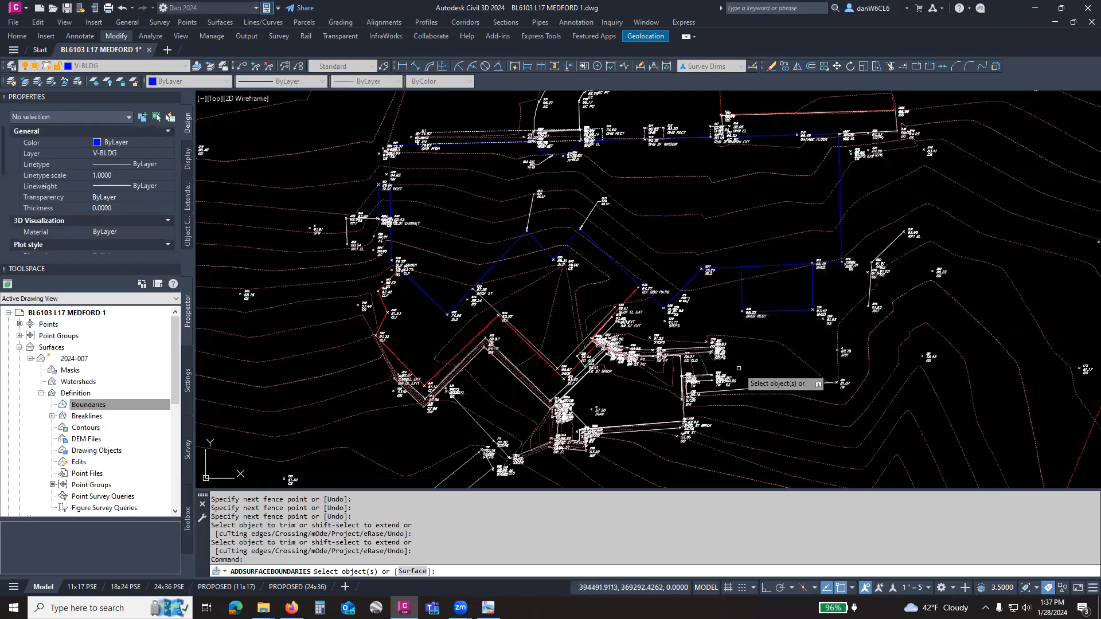
# Use the main building outline polyline and the shed outline as the boundary objects, and regenerate the drawing.
pyautogui.click(839, 198)
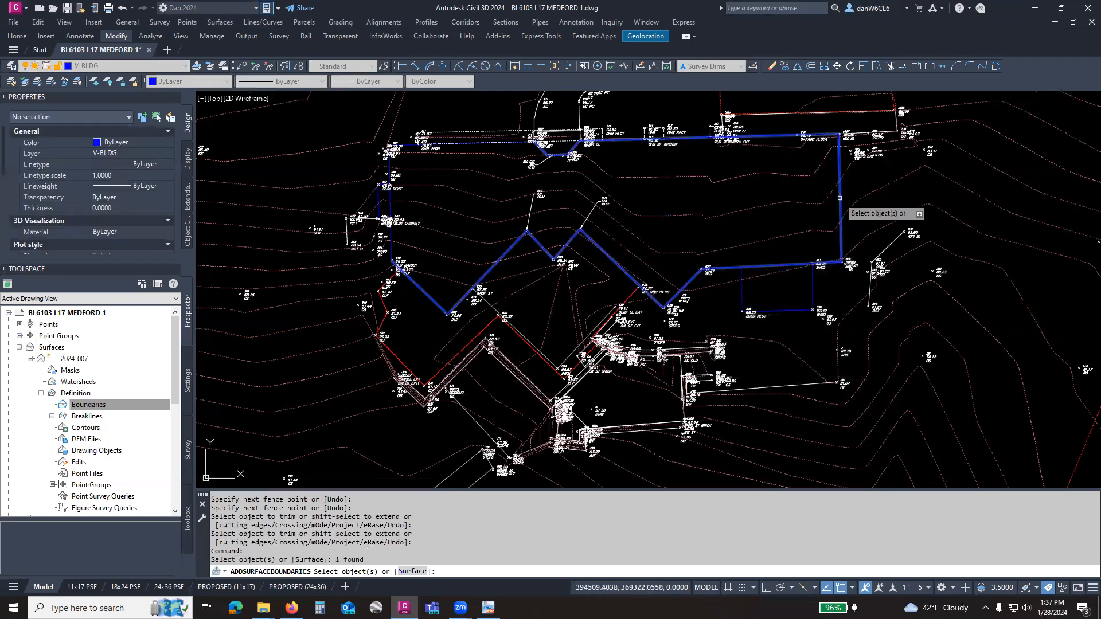
pyautogui.click(812, 285)
pyautogui.rightClick(782, 243)
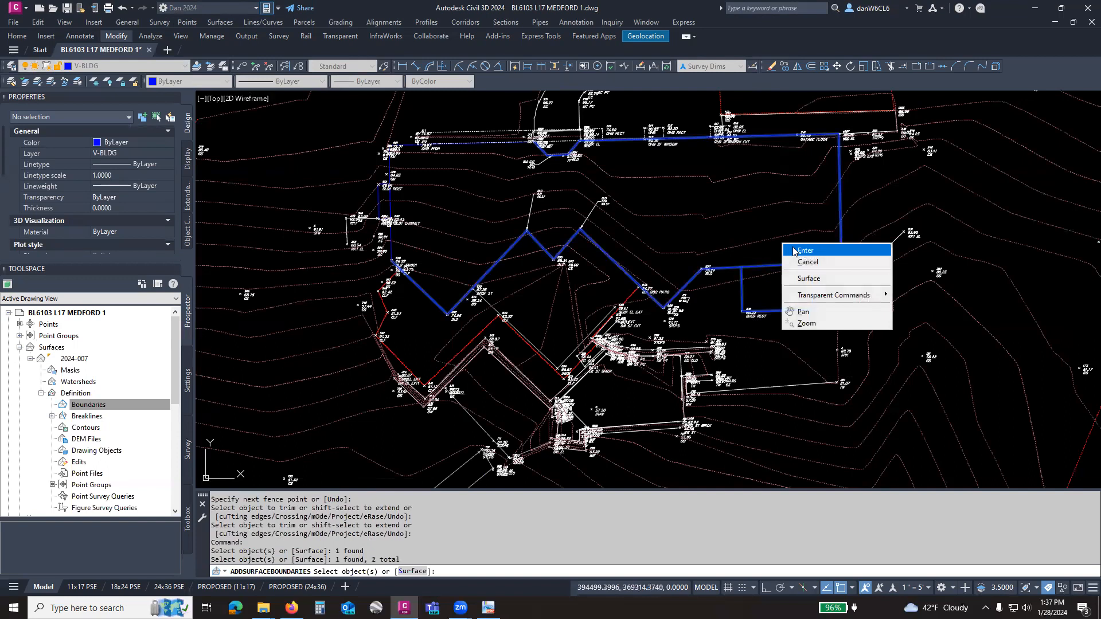
pyautogui.click(795, 250)
pyautogui.moveTo(456, 227); pyautogui.dragTo(622, 244, button='middle')
pyautogui.scroll(2, 602, 230)
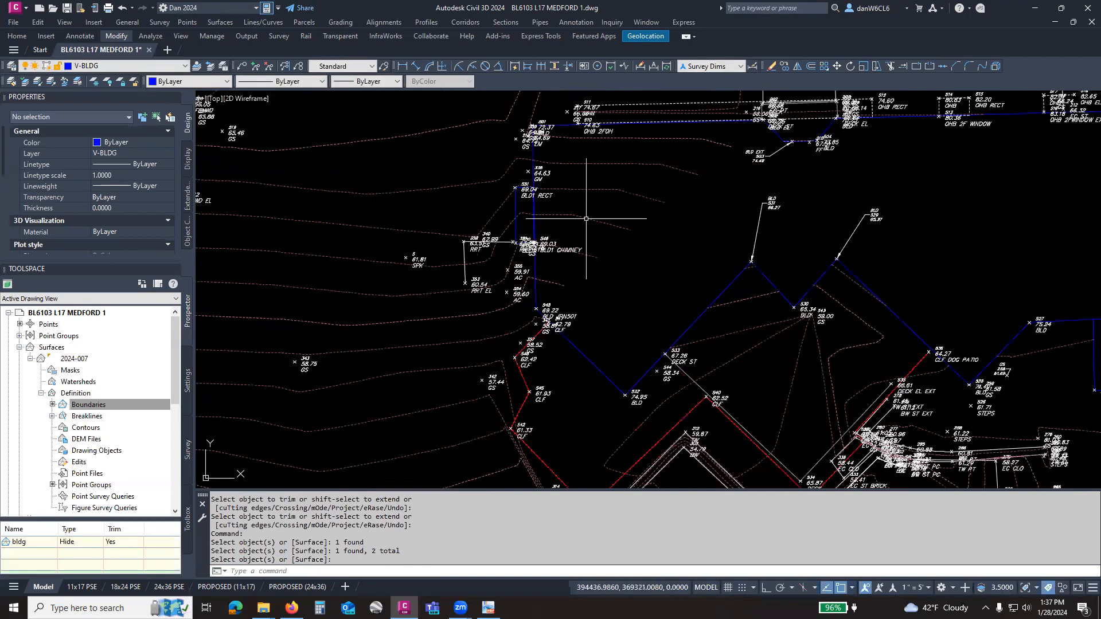
pyautogui.write('re')
pyautogui.press('Return')
pyautogui.moveTo(641, 204); pyautogui.dragTo(643, 208, button='middle')
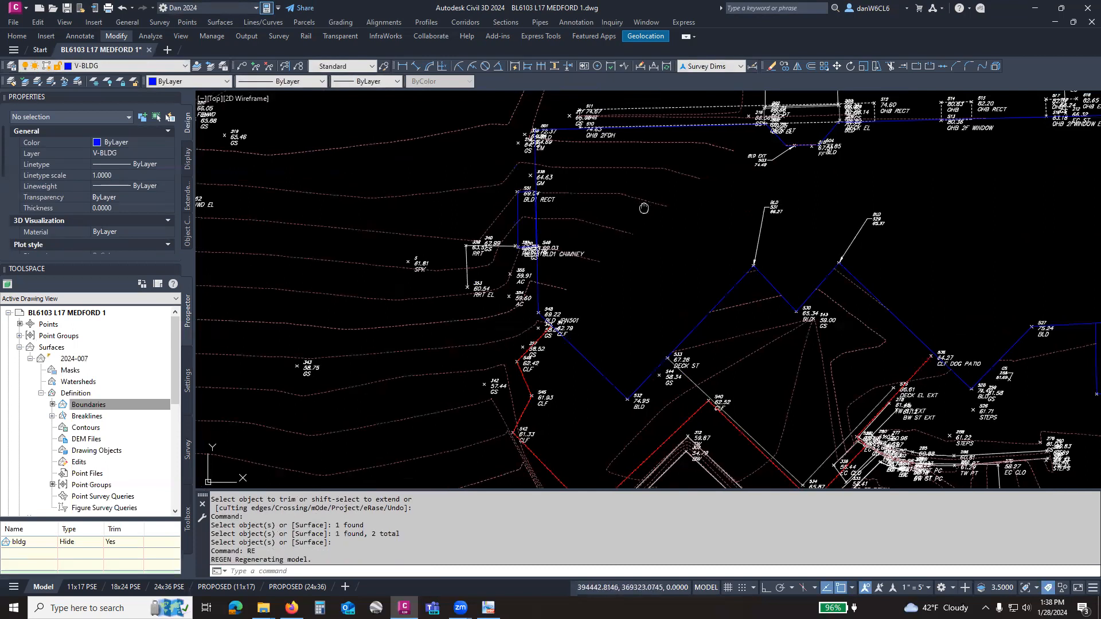
# Add a second Hide boundary named b from the west wall, the north wall segment and the main building outline polyline.
pyautogui.scroll(4, 644, 208)
pyautogui.click(70, 406)
pyautogui.click(83, 414)
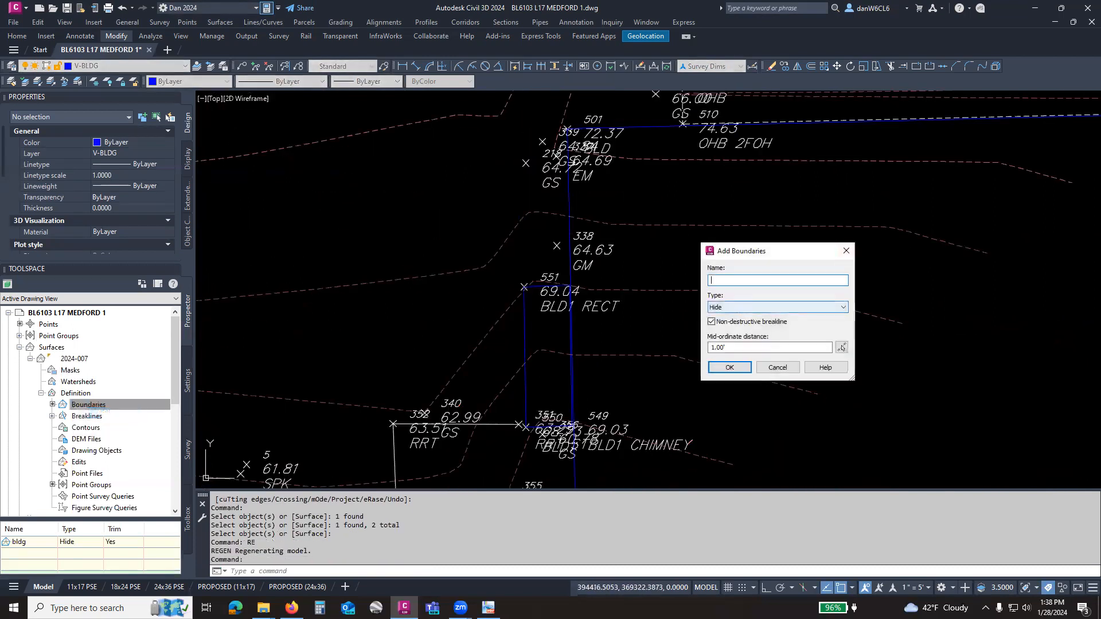
pyautogui.click(727, 369)
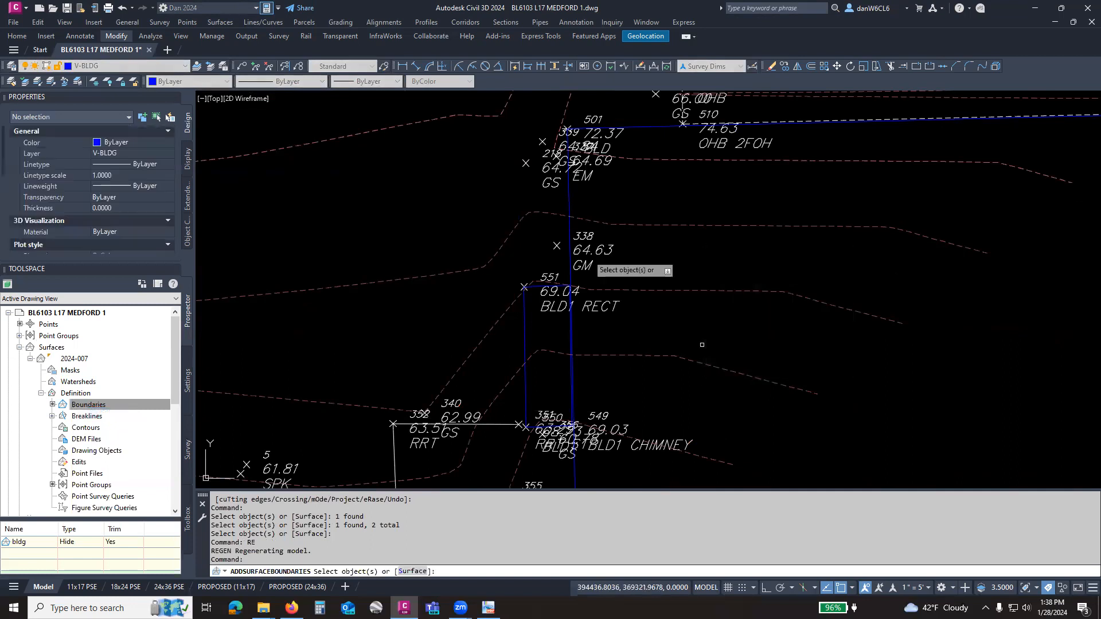
pyautogui.click(569, 204)
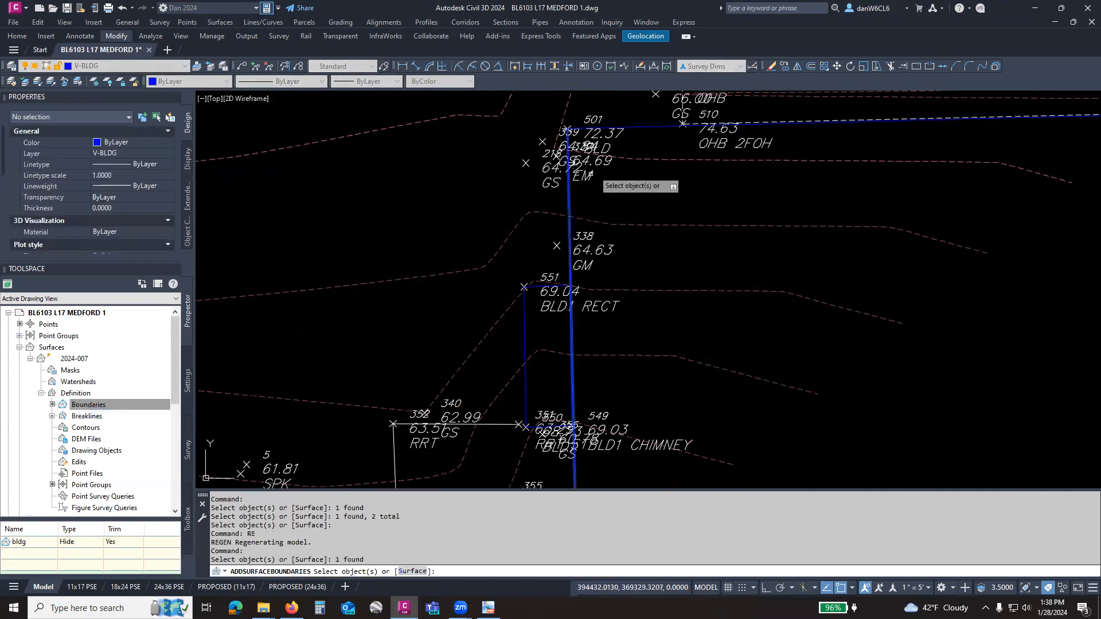
pyautogui.click(632, 127)
pyautogui.scroll(-5, 665, 267)
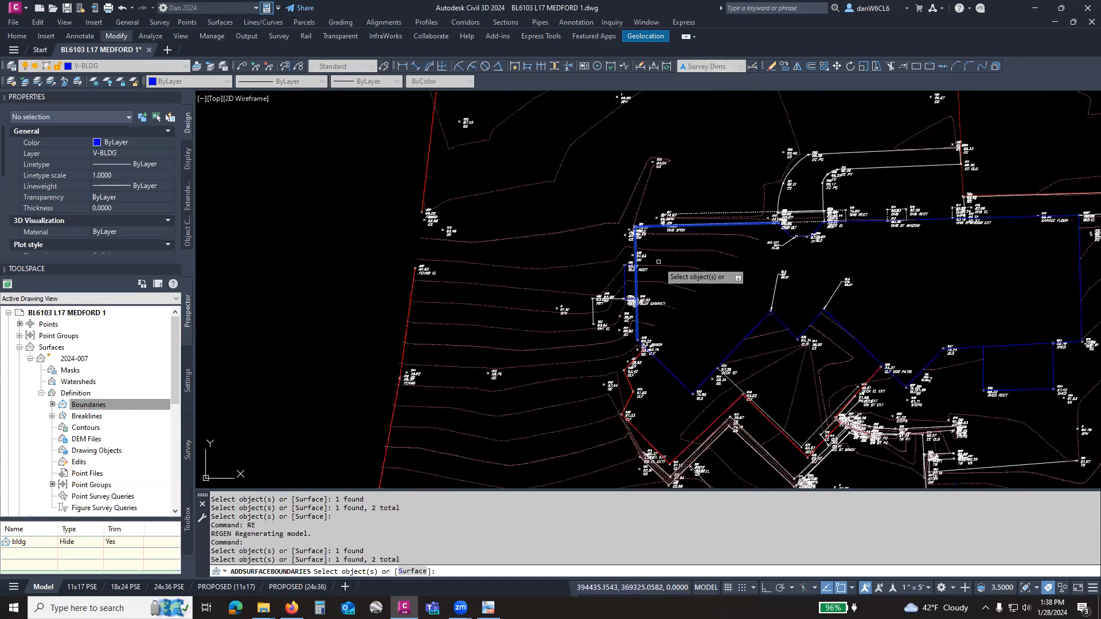
pyautogui.click(669, 369)
pyautogui.rightClick(709, 304)
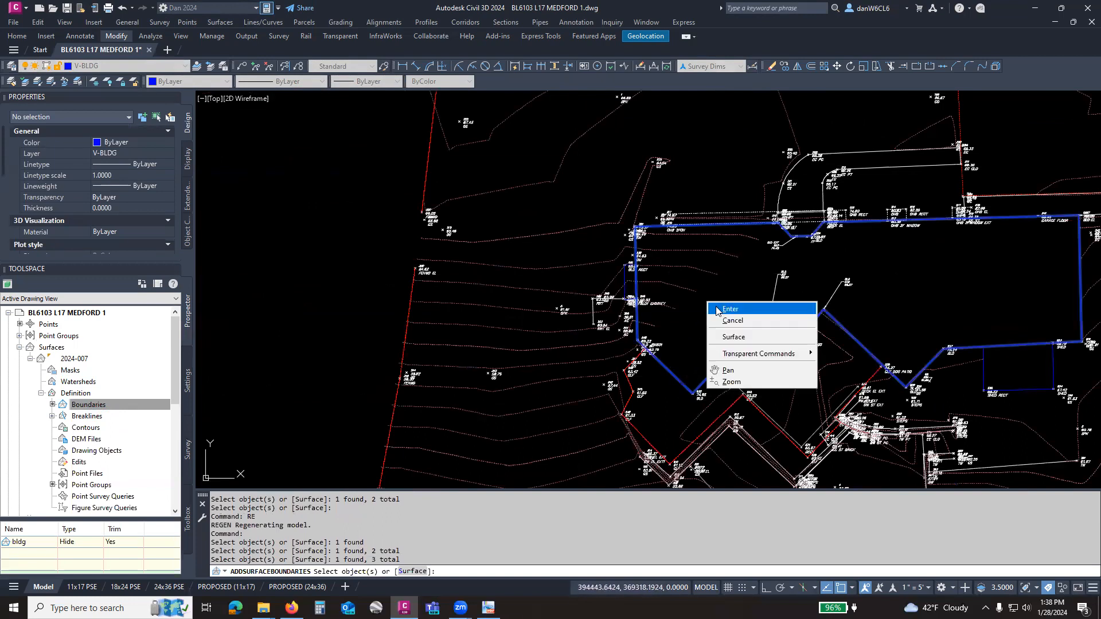
pyautogui.click(716, 309)
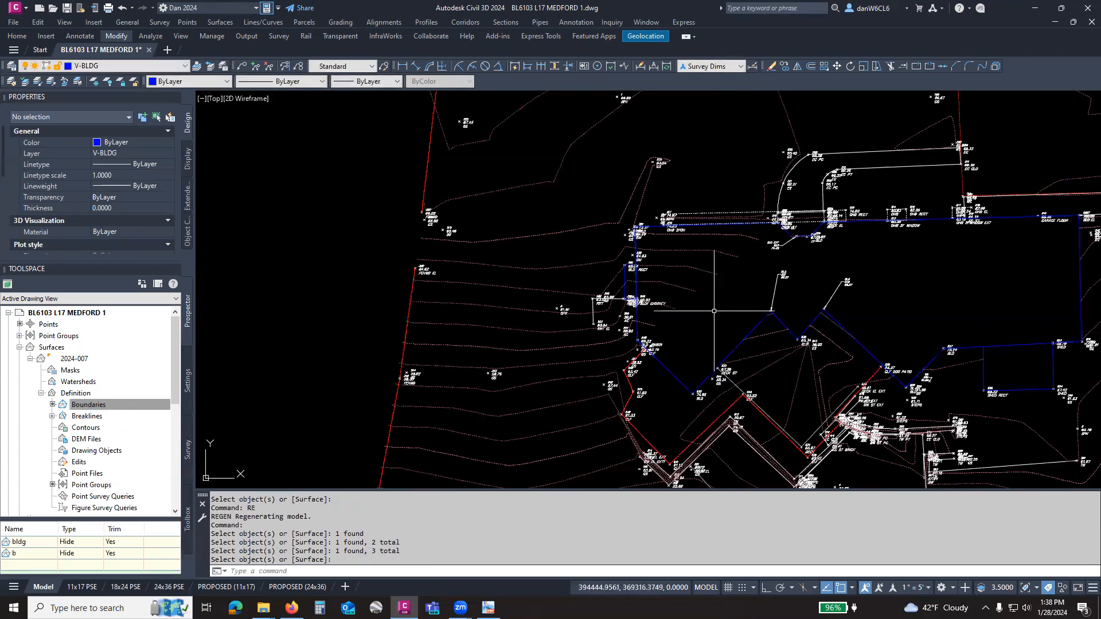
# Undo the addition of the surface boundary b and regenerate the drawing.
pyautogui.click(132, 9)
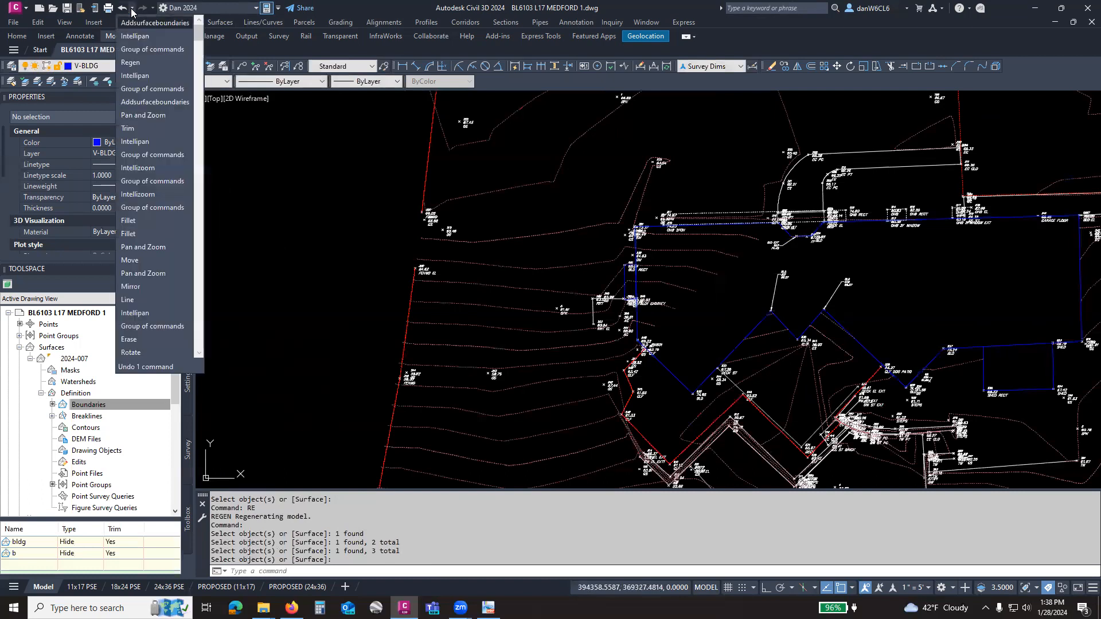
pyautogui.click(132, 10)
pyautogui.moveTo(745, 291); pyautogui.dragTo(516, 225, button='middle')
pyautogui.press('Escape')
pyautogui.press('Escape')
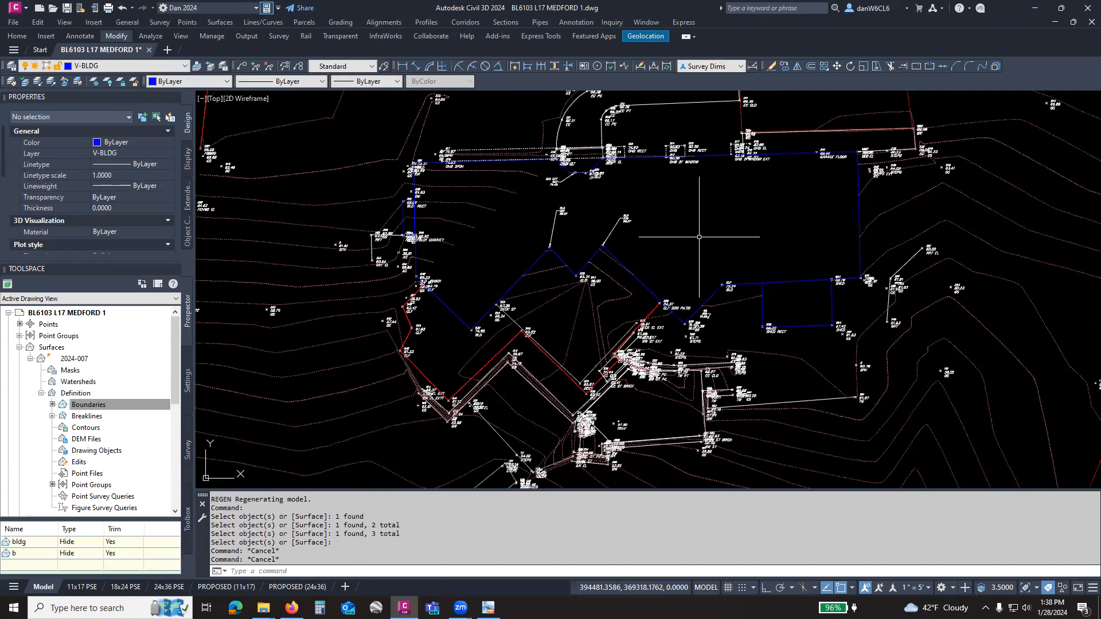
pyautogui.hotkey('ctrl', 'z')
pyautogui.hotkey('ctrl', 'z')
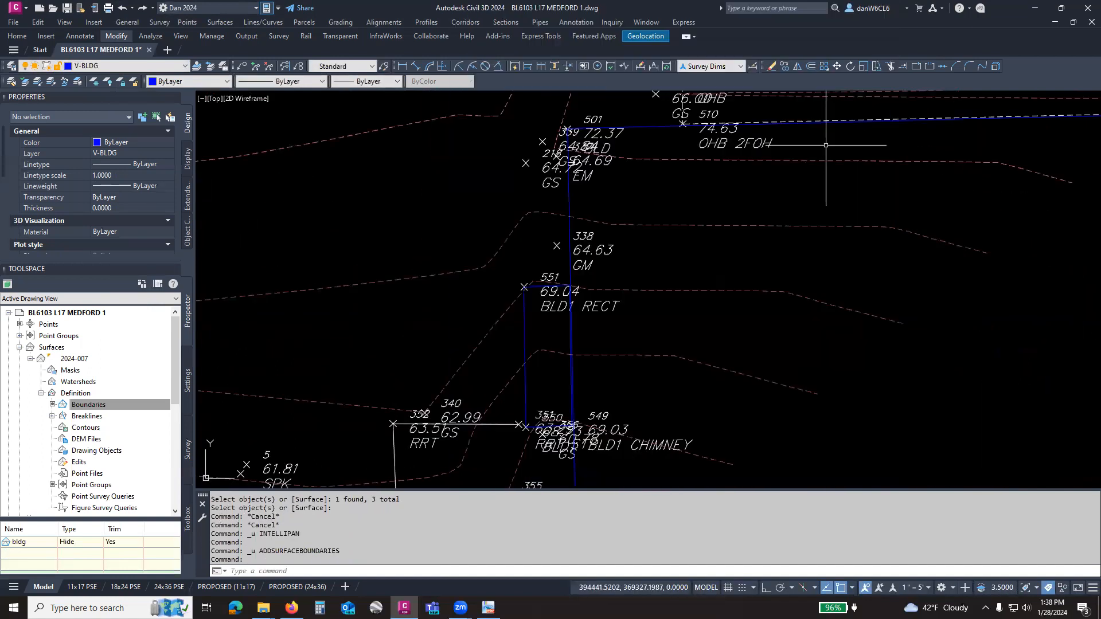
pyautogui.click(883, 6)
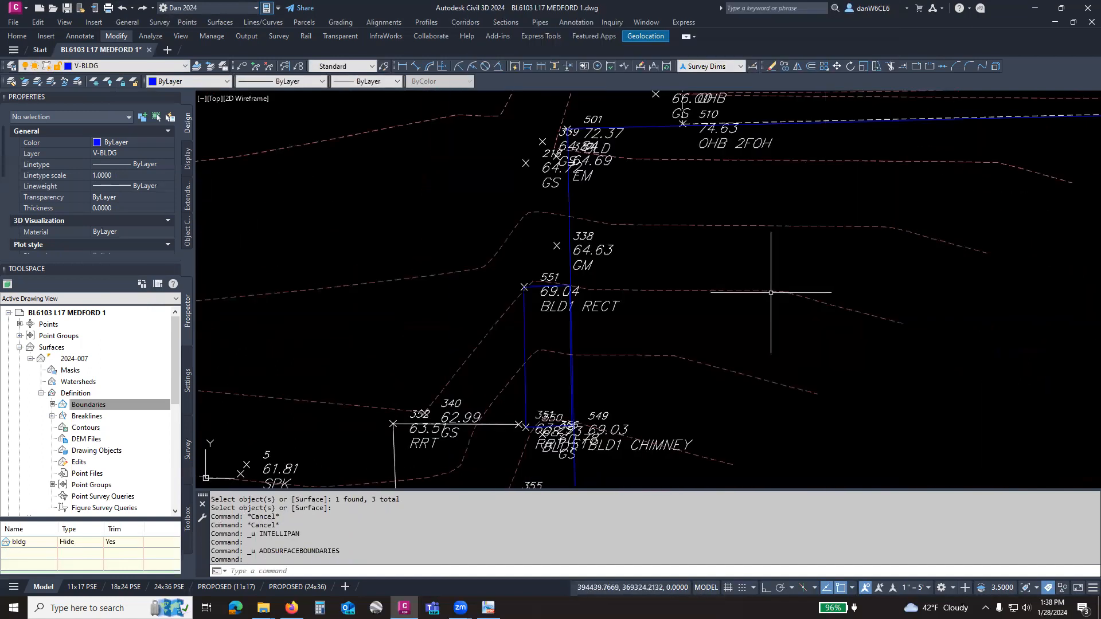
pyautogui.press('Return')
pyautogui.scroll(-6, 666, 253)
pyautogui.moveTo(641, 247); pyautogui.dragTo(562, 222, button='middle')
pyautogui.click(71, 405)
pyautogui.rightClick(88, 406)
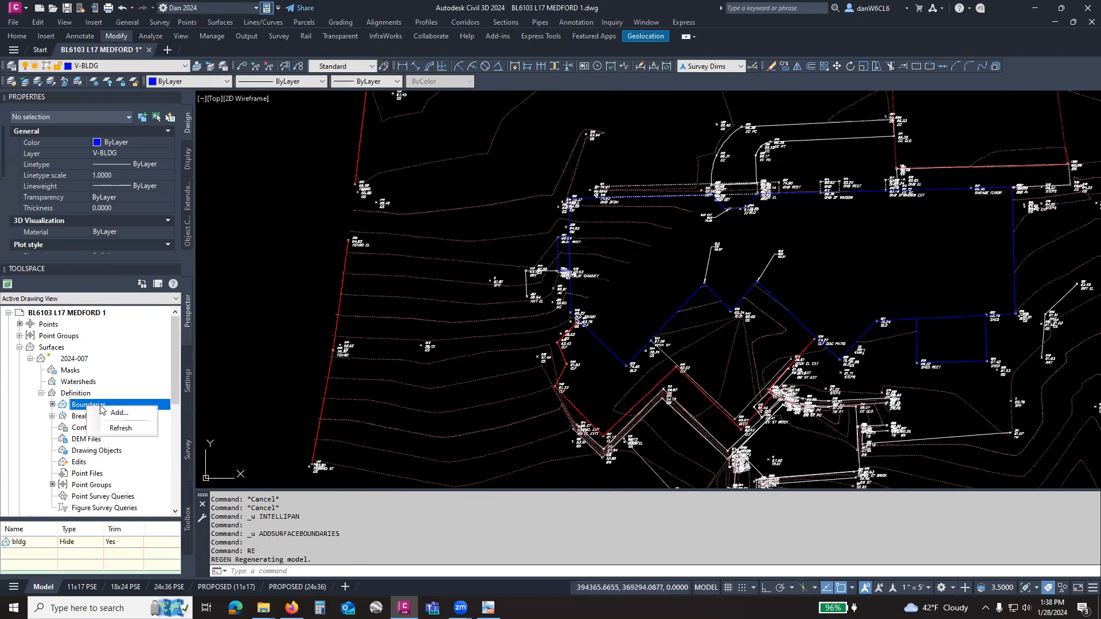
pyautogui.click(847, 251)
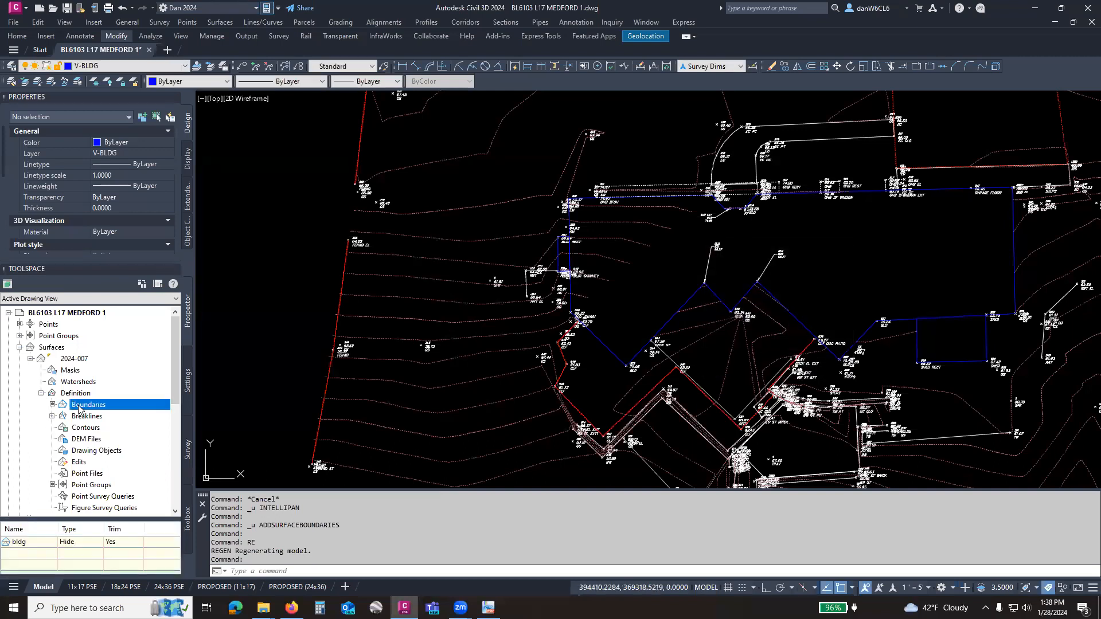
# Delete the bldg boundary from the definition of surface 2024-007.
pyautogui.click(23, 542)
pyautogui.rightClick(26, 542)
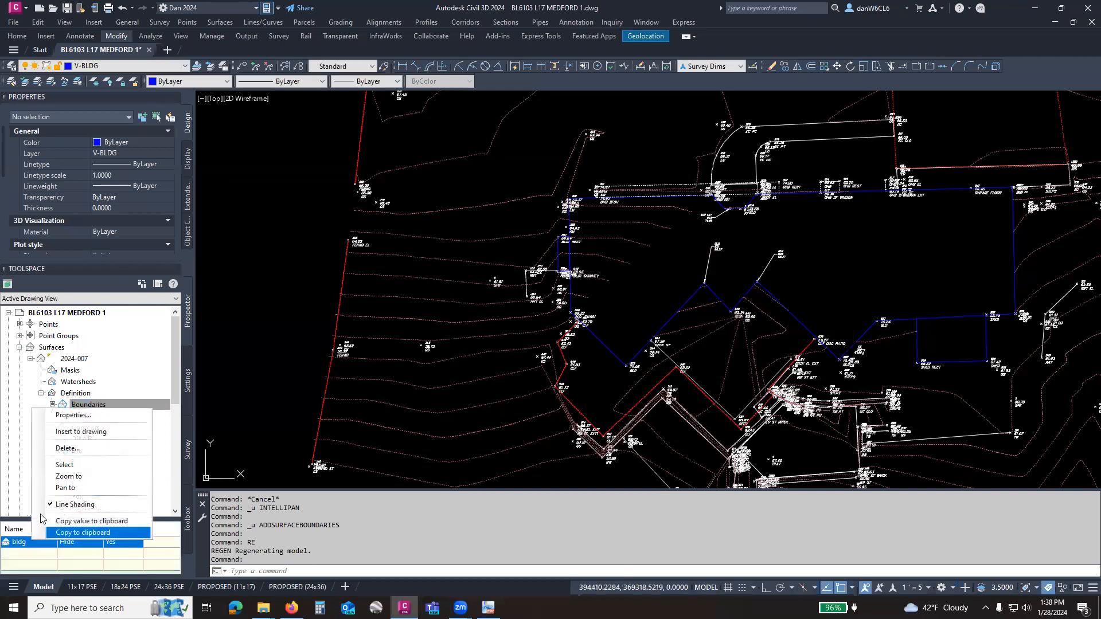
pyautogui.click(64, 456)
pyautogui.click(585, 328)
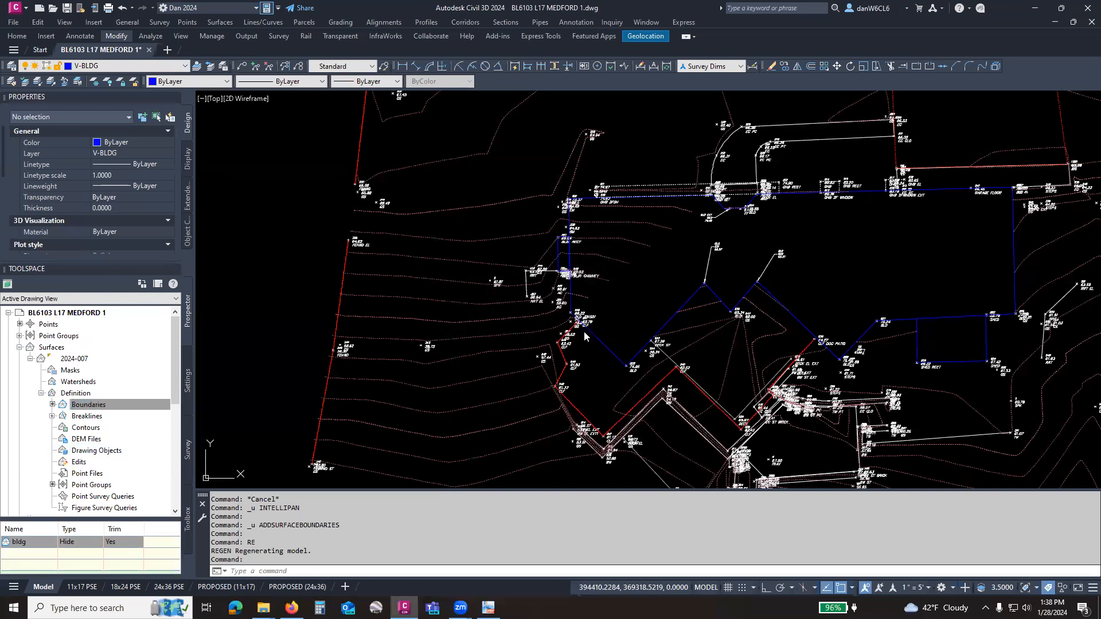
pyautogui.click(855, 10)
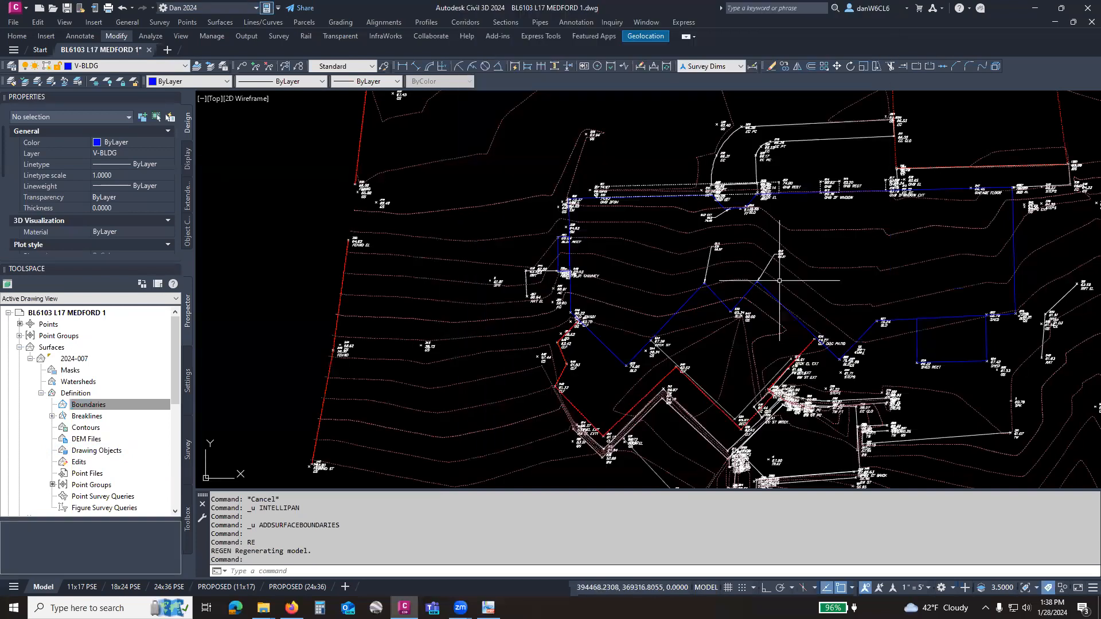
# Isolate the V-BLDG layer using the building outline polyline, and check which segments belong to that polyline.
pyautogui.scroll(5, 797, 218)
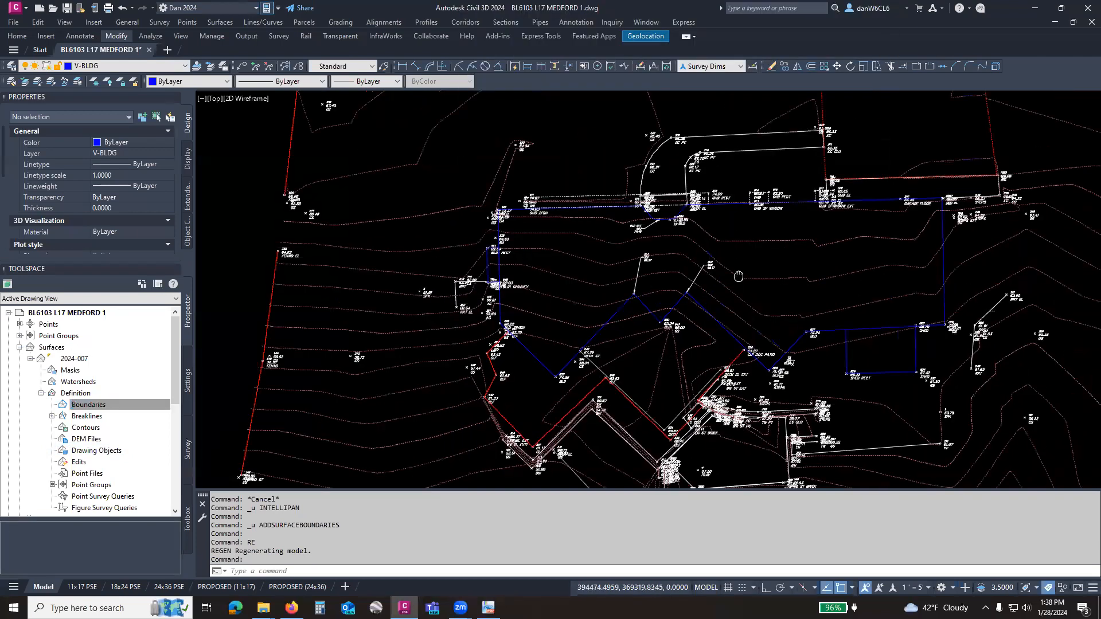
pyautogui.click(622, 216)
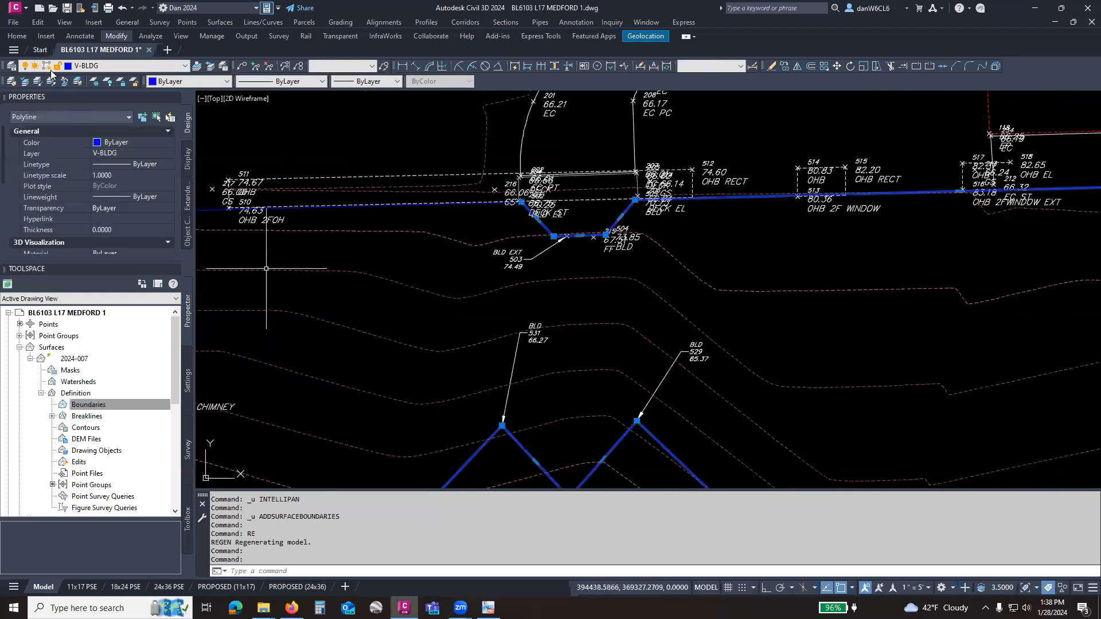
pyautogui.click(38, 83)
pyautogui.scroll(-3, 842, 321)
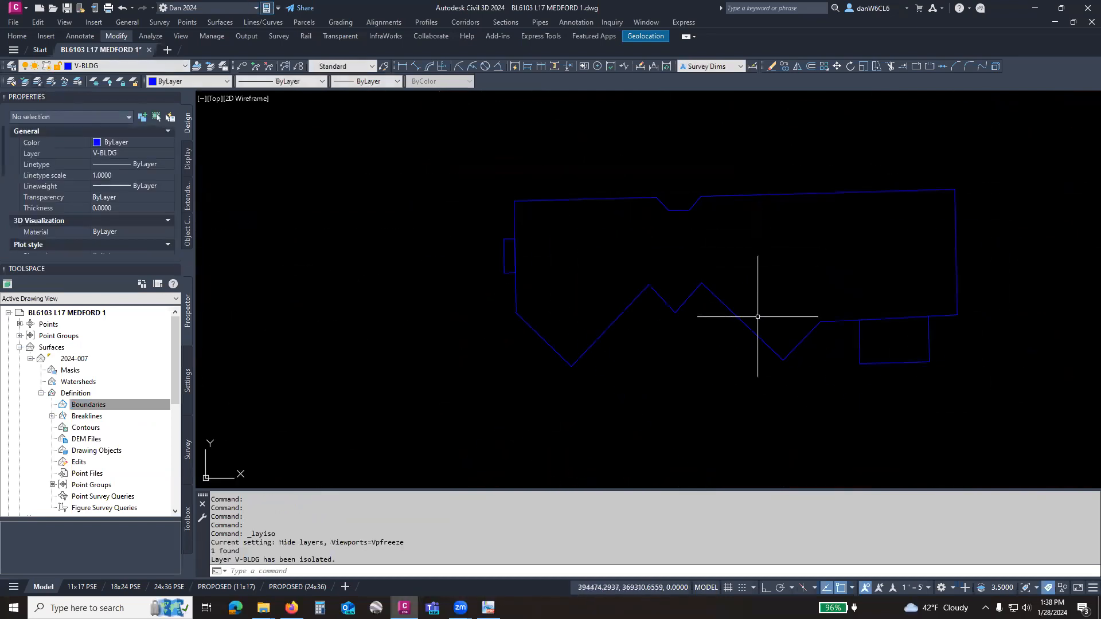
pyautogui.click(748, 328)
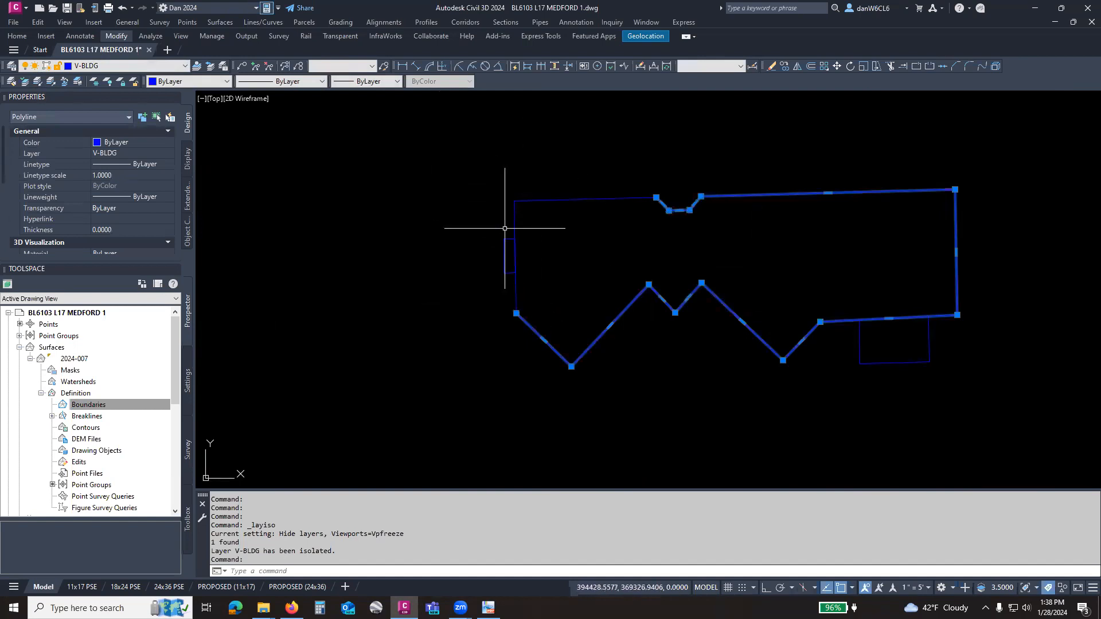
pyautogui.press('Escape')
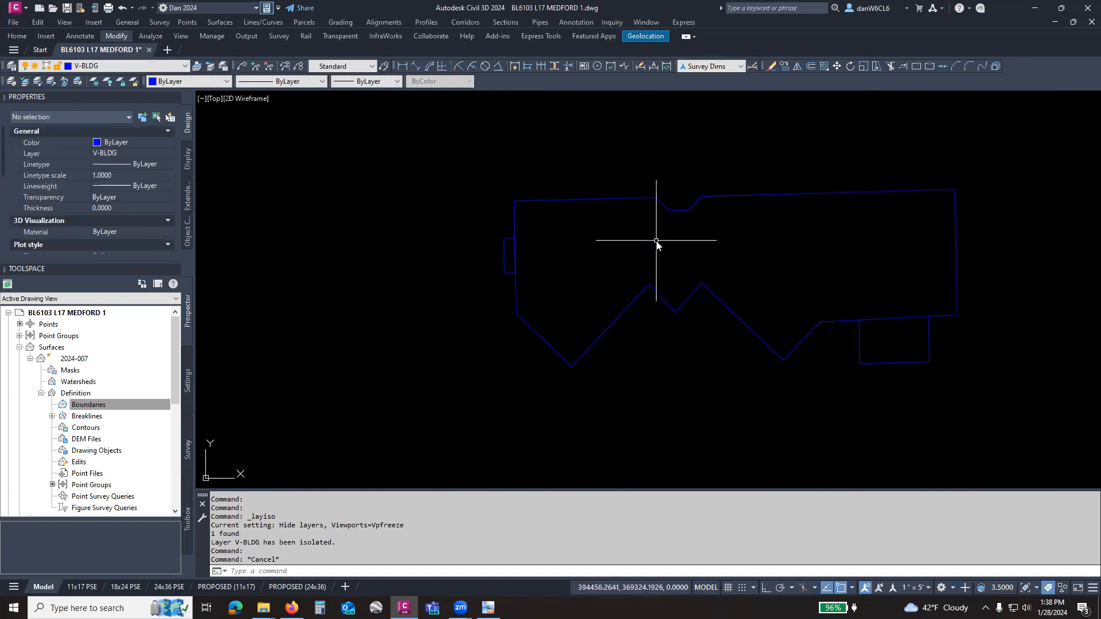
# Join the north wall segment, the west wall and the main building outline into one polyline with PEDIT.
pyautogui.write('PE')
pyautogui.press('Return')
pyautogui.click(634, 200)
pyautogui.rightClick(633, 198)
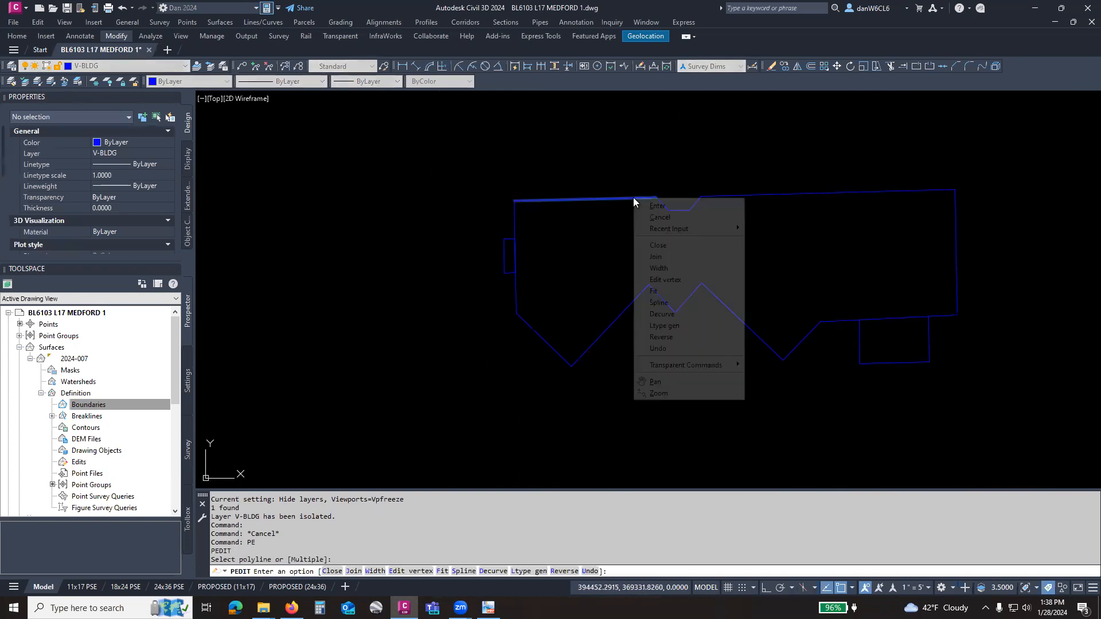
pyautogui.click(655, 256)
pyautogui.click(854, 246)
pyautogui.click(557, 163)
pyautogui.click(542, 209)
pyautogui.click(509, 177)
pyautogui.click(802, 377)
pyautogui.click(745, 355)
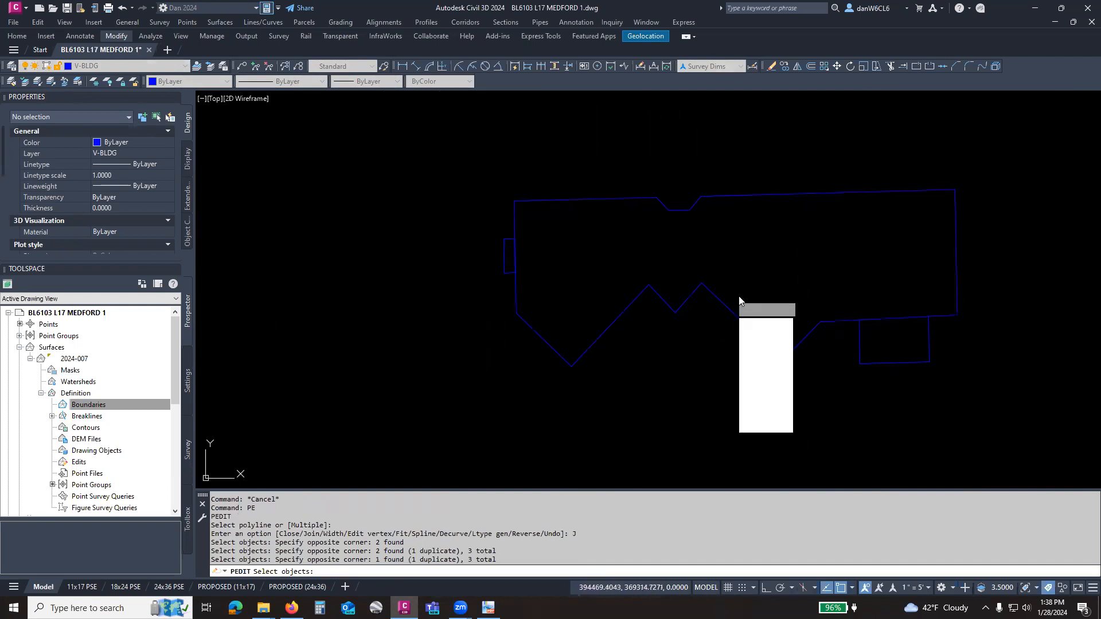
pyautogui.press('Return')
pyautogui.press('Return')
# Trim away the side of the small west bump-out rectangle that runs alongside the building's west wall.
pyautogui.scroll(5, 498, 242)
pyautogui.scroll(5, 547, 235)
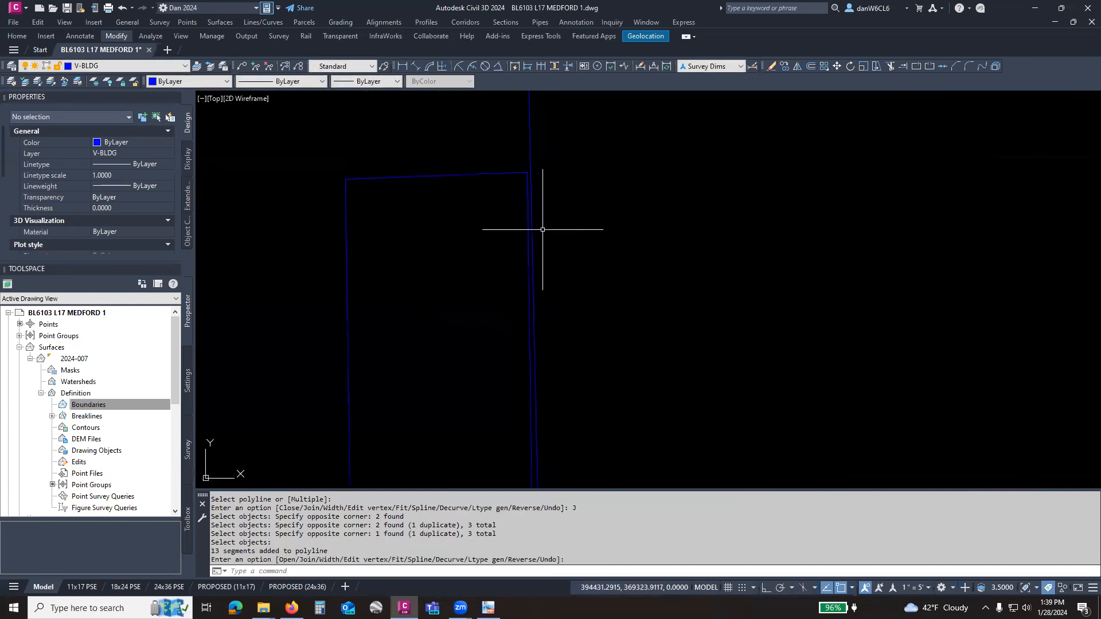
pyautogui.click(526, 203)
pyautogui.moveTo(510, 227); pyautogui.dragTo(560, 221, button='middle')
pyautogui.press('Escape')
pyautogui.press('Return')
pyautogui.click(569, 215)
pyautogui.scroll(-4, 550, 290)
# Extend the two short sides of the west bump-out to meet the building's west wall.
pyautogui.moveTo(550, 291); pyautogui.dragTo(503, 189, button='middle')
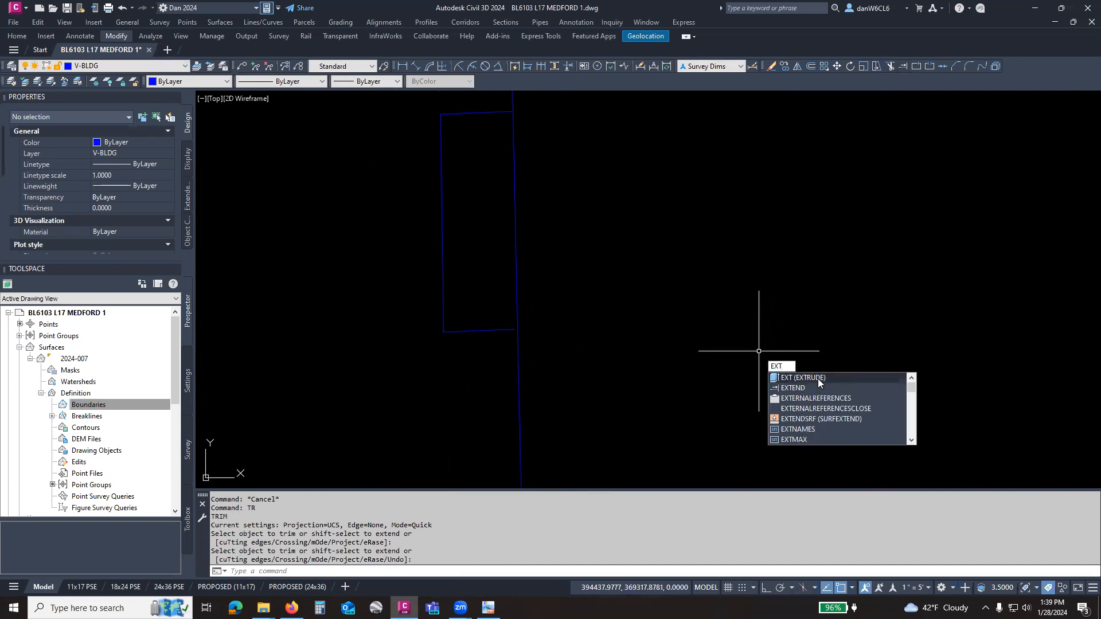
pyautogui.click(816, 388)
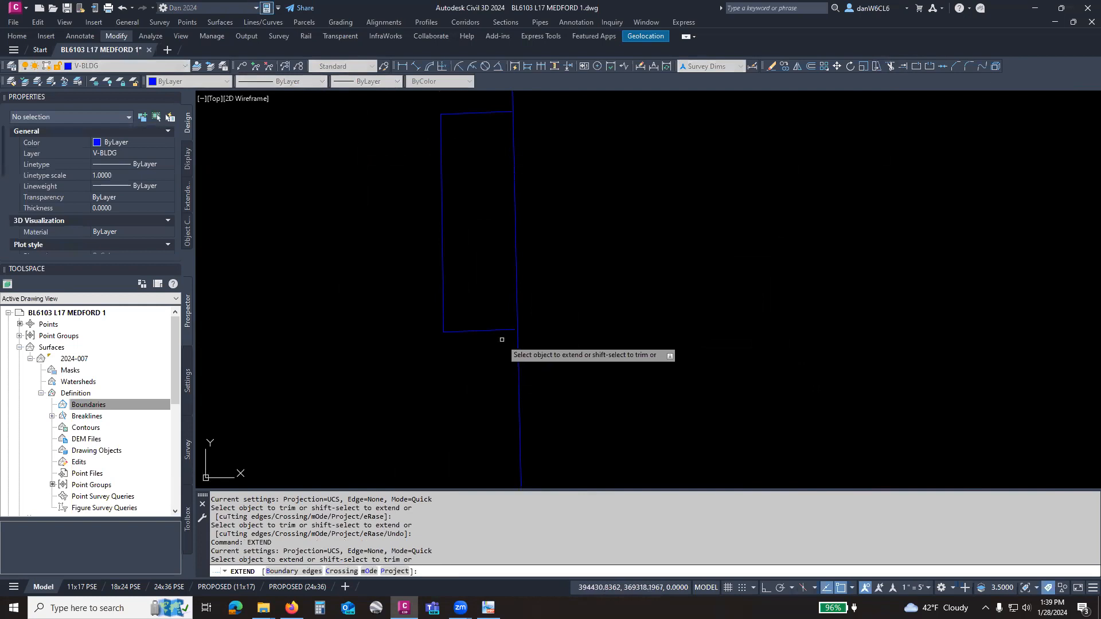
pyautogui.click(501, 302)
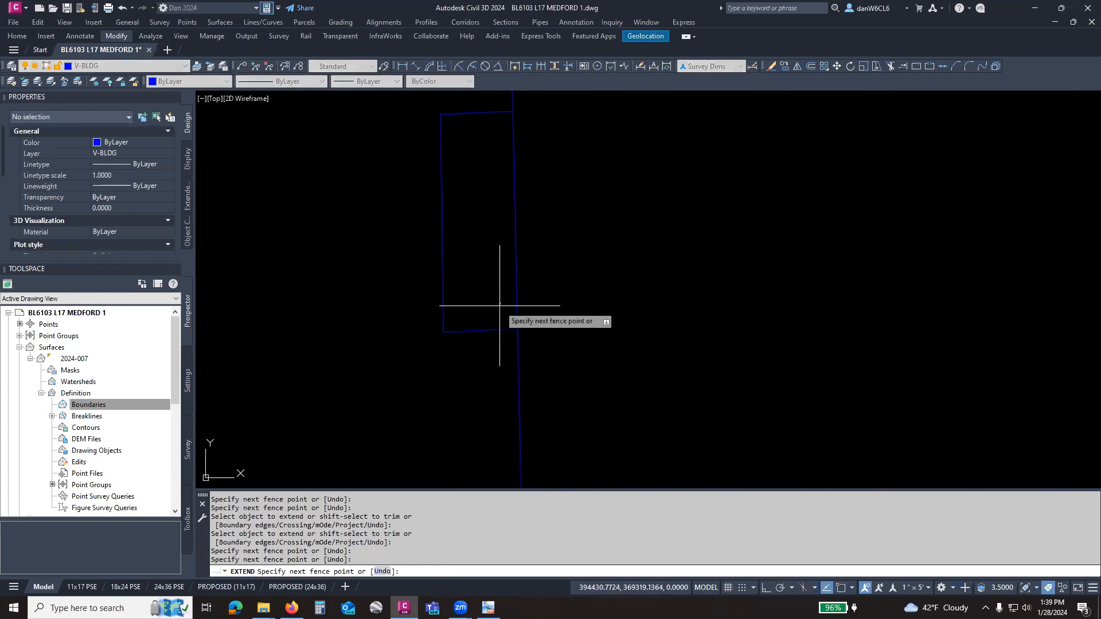
pyautogui.click(494, 104)
pyautogui.scroll(5, 512, 100)
pyautogui.press('Escape')
pyautogui.scroll(2, 499, 187)
pyautogui.moveTo(499, 188); pyautogui.dragTo(580, 277, button='middle')
pyautogui.scroll(4, 581, 277)
pyautogui.scroll(-3, 550, 290)
# Trim the stretch of the building's west wall that lies between the two short sides of the bump-out.
pyautogui.write('tr')
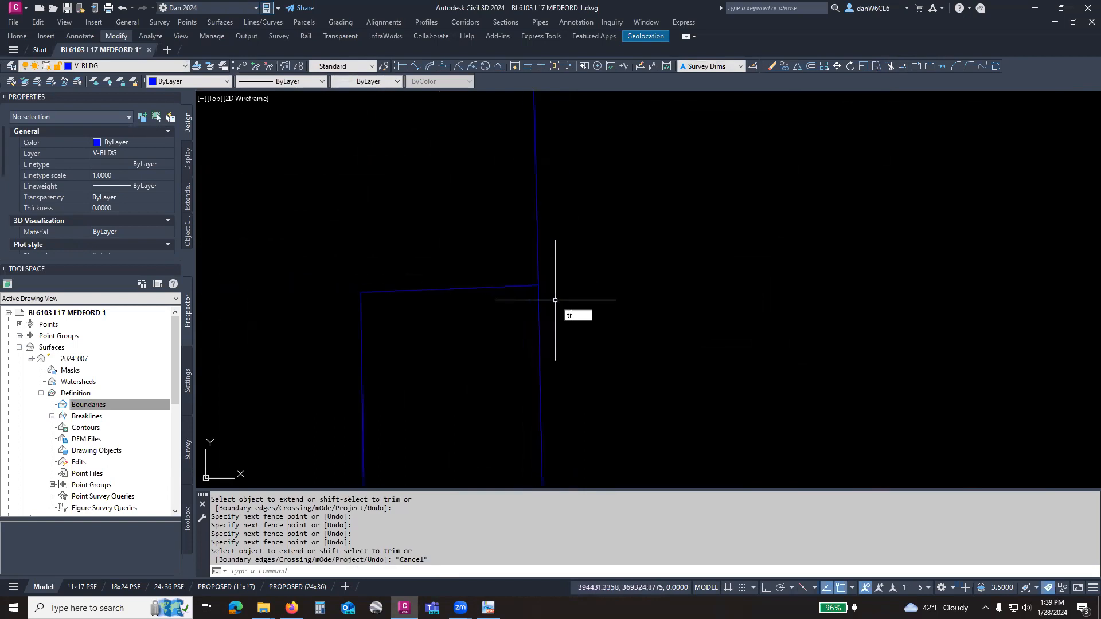
pyautogui.press('Return')
pyautogui.scroll(-3, 504, 229)
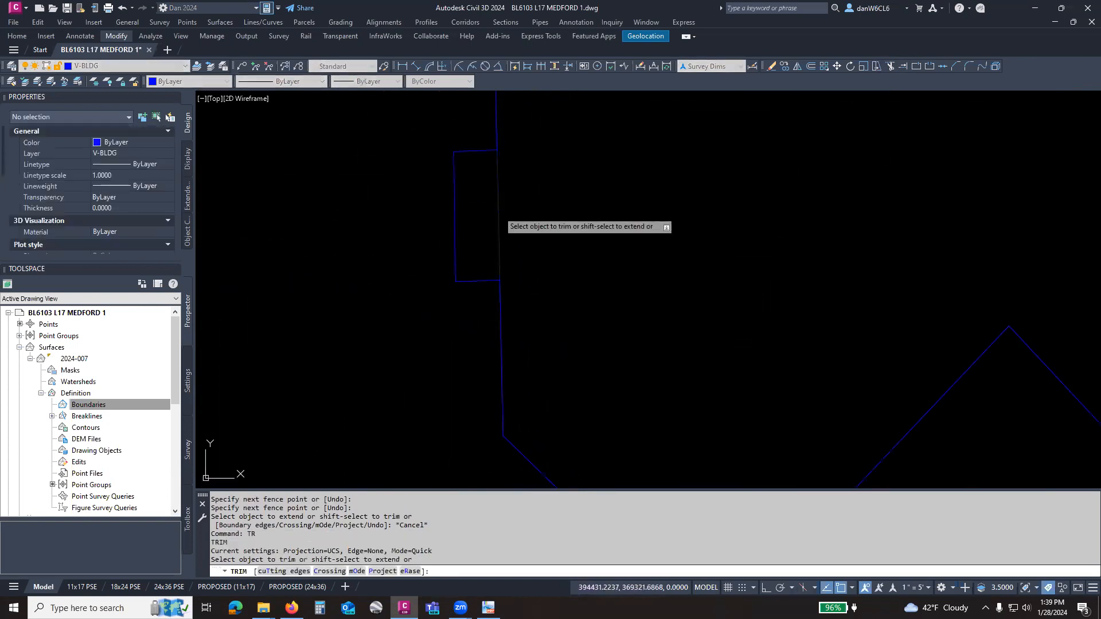
pyautogui.moveTo(511, 237); pyautogui.dragTo(496, 215, button='middle')
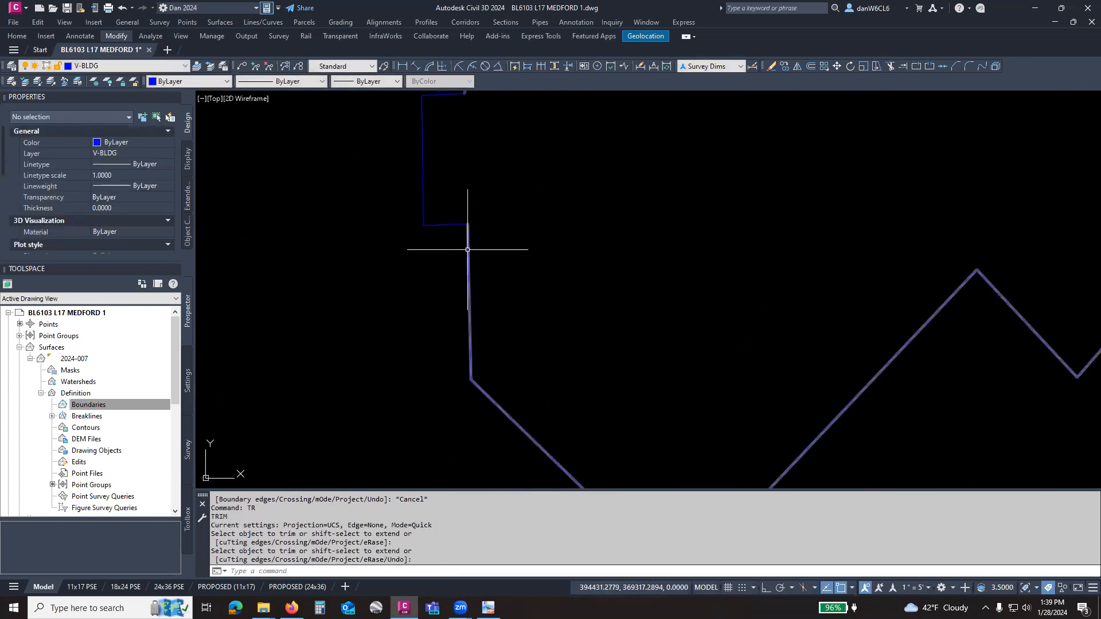
# Join the west bump-out to the building outline with PEDIT, and check that the result selects as one polyline.
pyautogui.write('pe')
pyautogui.press('Return')
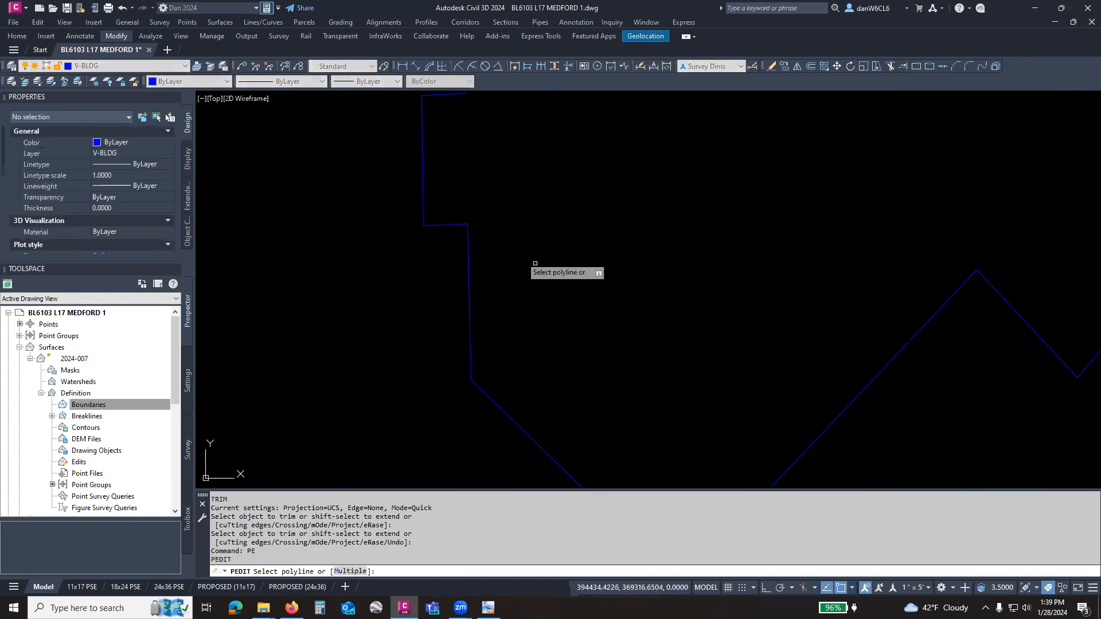
pyautogui.click(467, 246)
pyautogui.rightClick(468, 246)
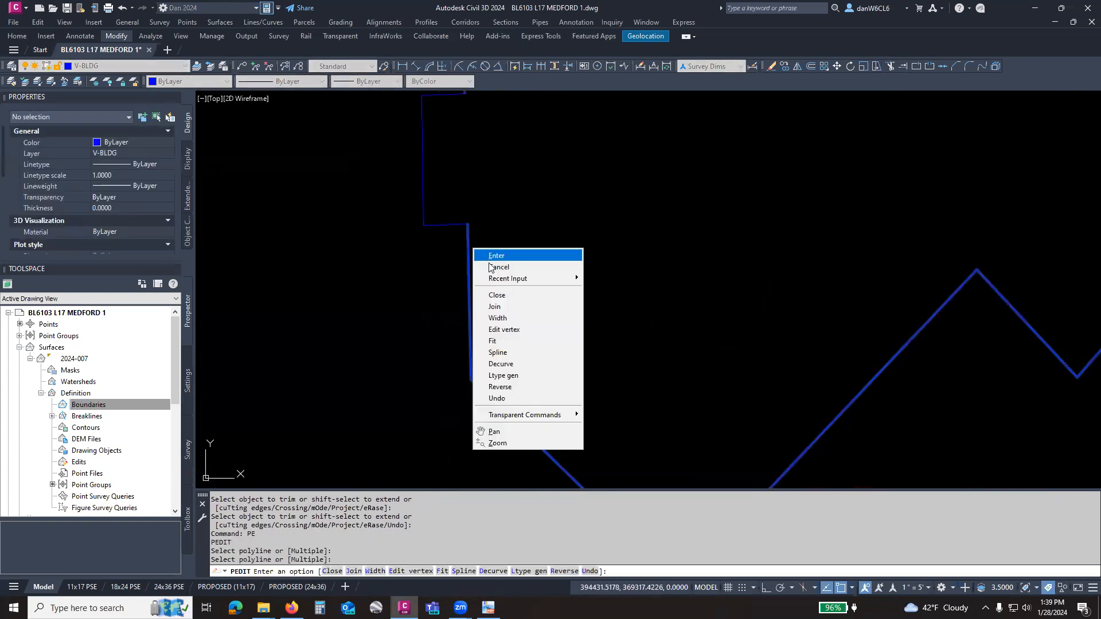
pyautogui.click(493, 308)
pyautogui.scroll(-5, 526, 263)
pyautogui.click(565, 282)
pyautogui.click(460, 155)
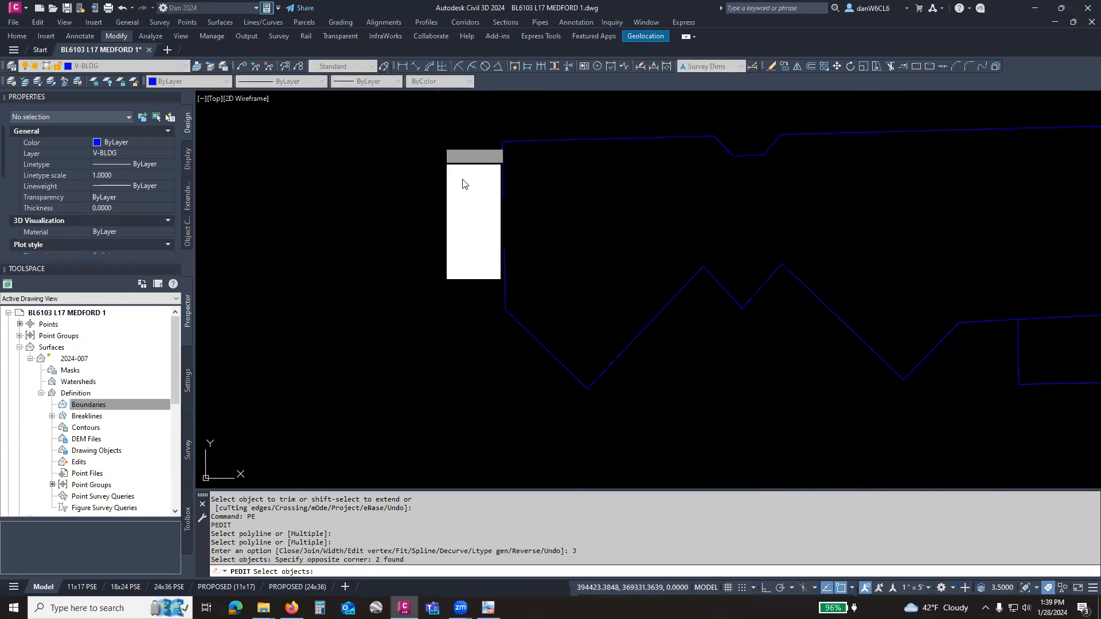
pyautogui.press('Return')
pyautogui.press('Return')
pyautogui.click(500, 166)
pyautogui.scroll(-3, 545, 236)
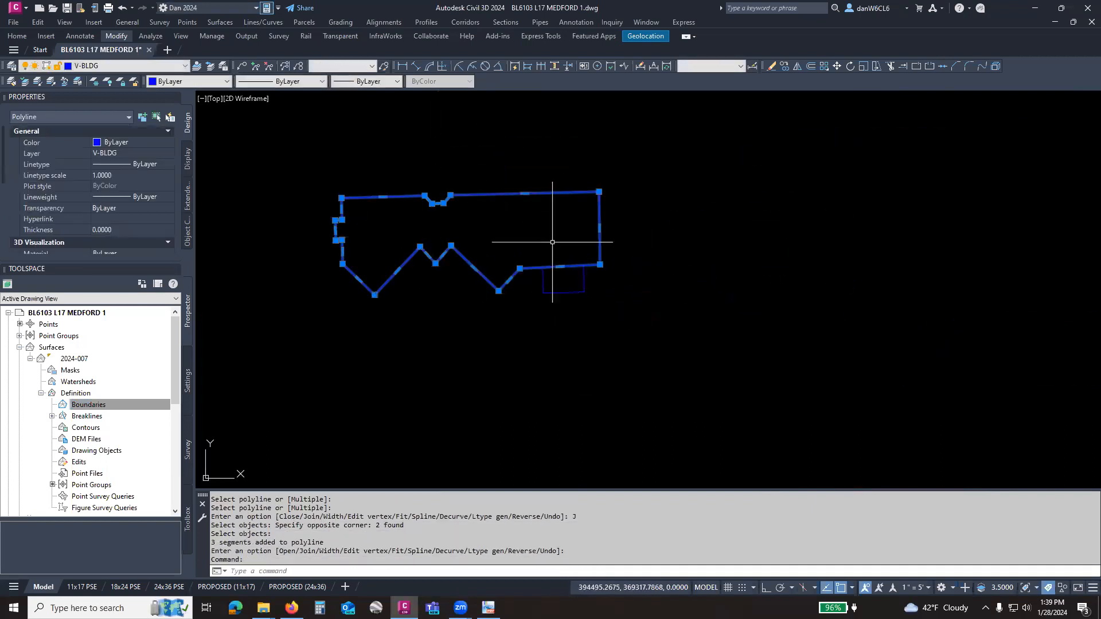
pyautogui.press('Escape')
# Draw a line across the shed's open north side, from its northwest corner to the shed's east side.
pyautogui.scroll(6, 570, 239)
pyautogui.scroll(4, 569, 264)
pyautogui.write('l')
pyautogui.press('Return')
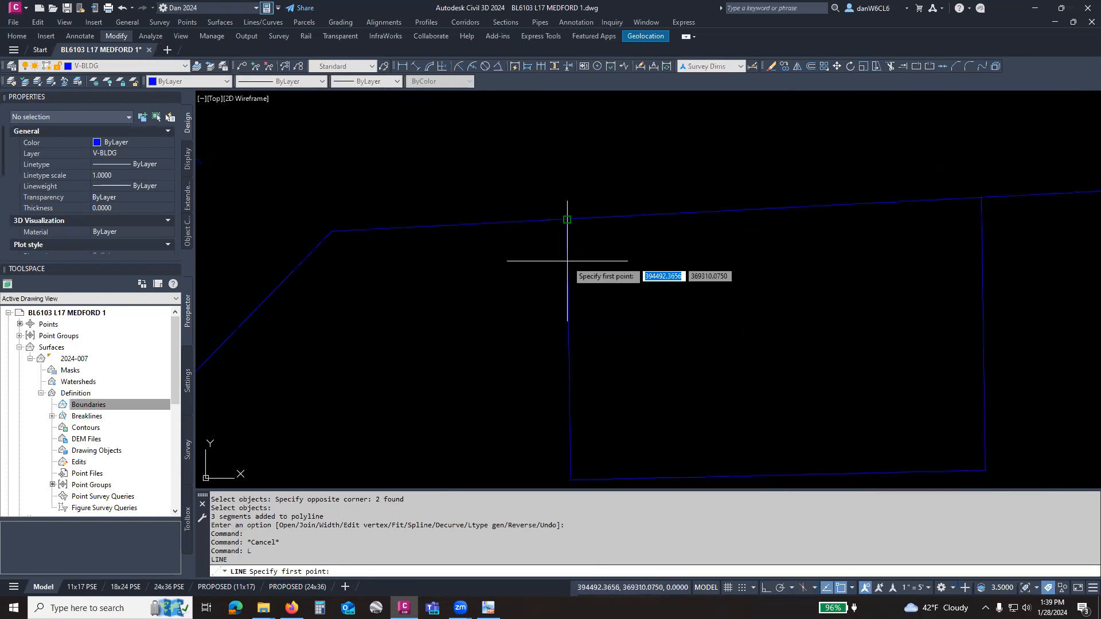
pyautogui.click(567, 219)
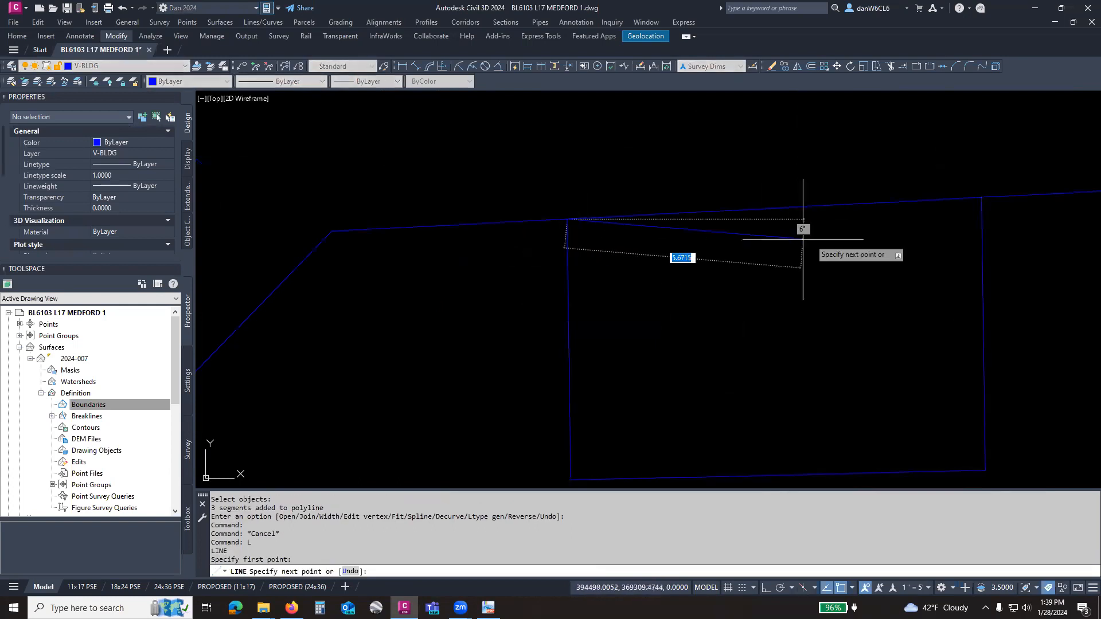
pyautogui.click(981, 199)
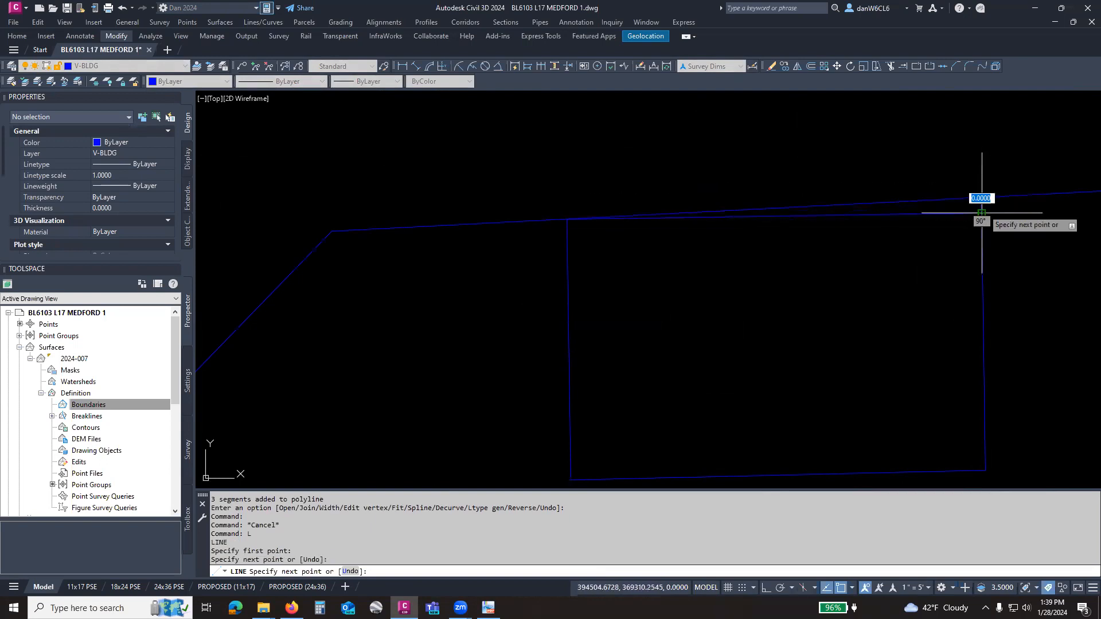
pyautogui.press('Return')
# Fillet the new line with the shed's east side at radius 0 to close the shed's northeast corner.
pyautogui.write('f')
pyautogui.press('Return')
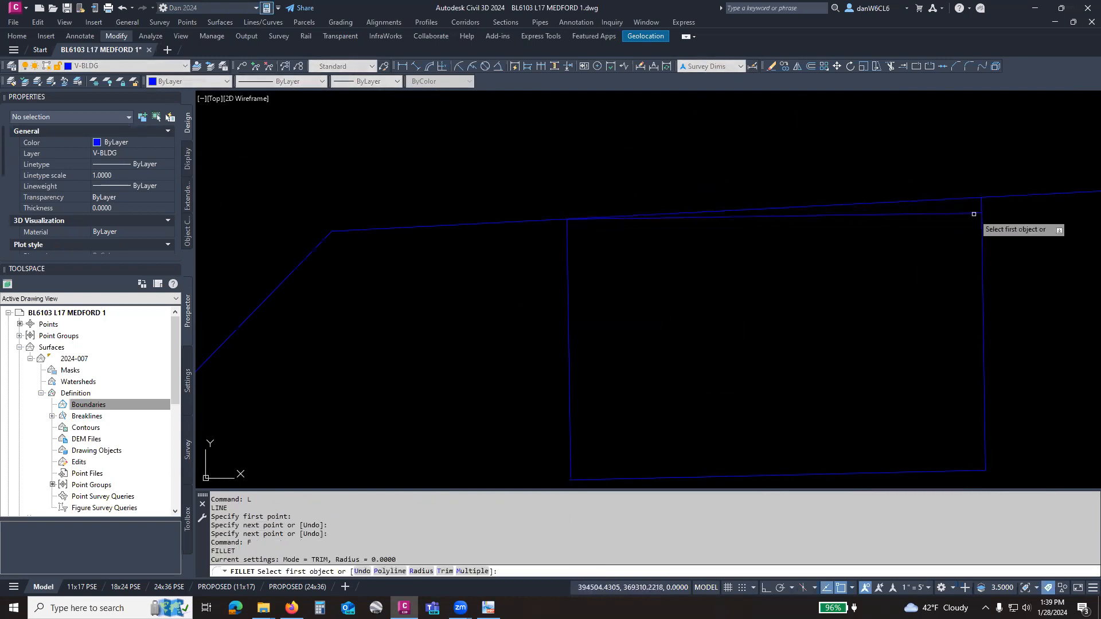
pyautogui.click(983, 216)
pyautogui.click(983, 221)
pyautogui.scroll(-6, 945, 246)
pyautogui.moveTo(820, 247); pyautogui.dragTo(838, 324, button='middle')
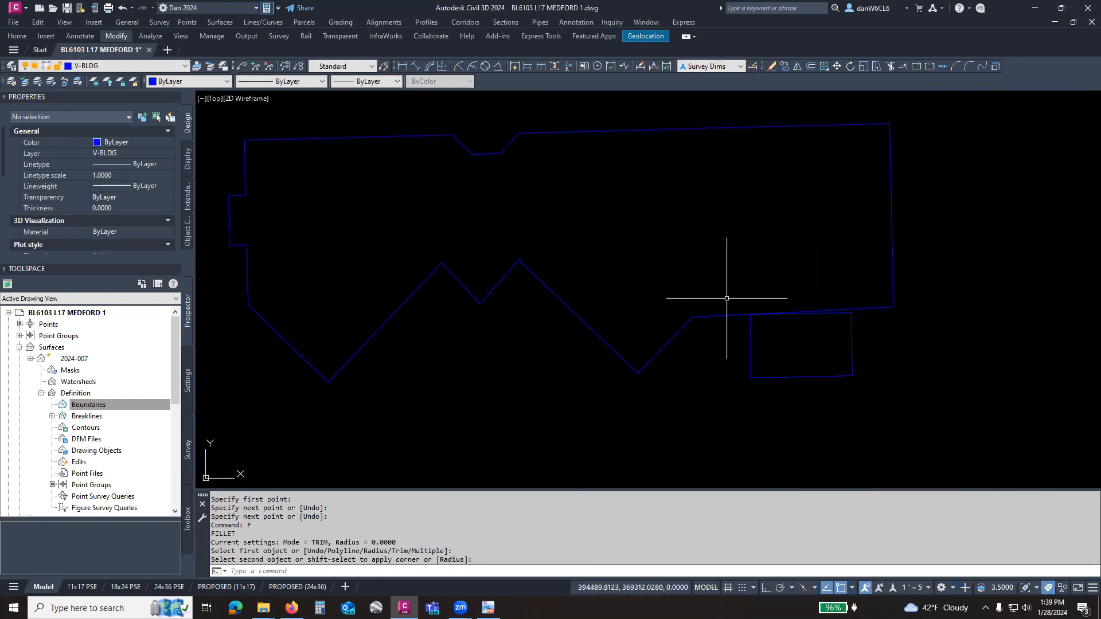
# Restore the isolated layers and add a Hide boundary named bld to surface 2024-007 from the building outline and the shed.
pyautogui.click(52, 82)
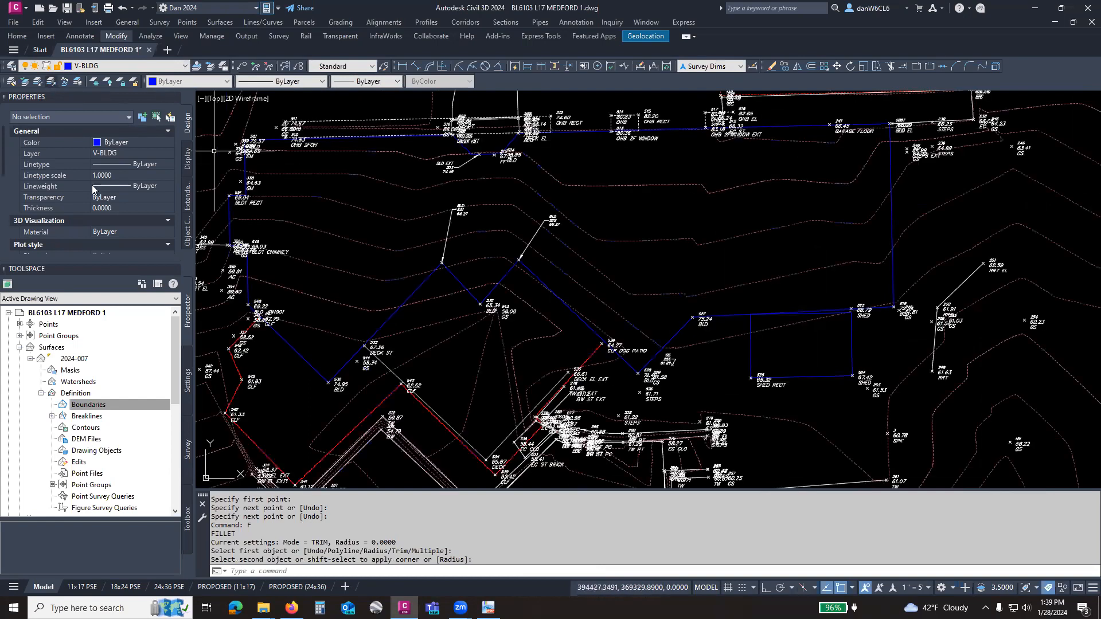
pyautogui.click(87, 405)
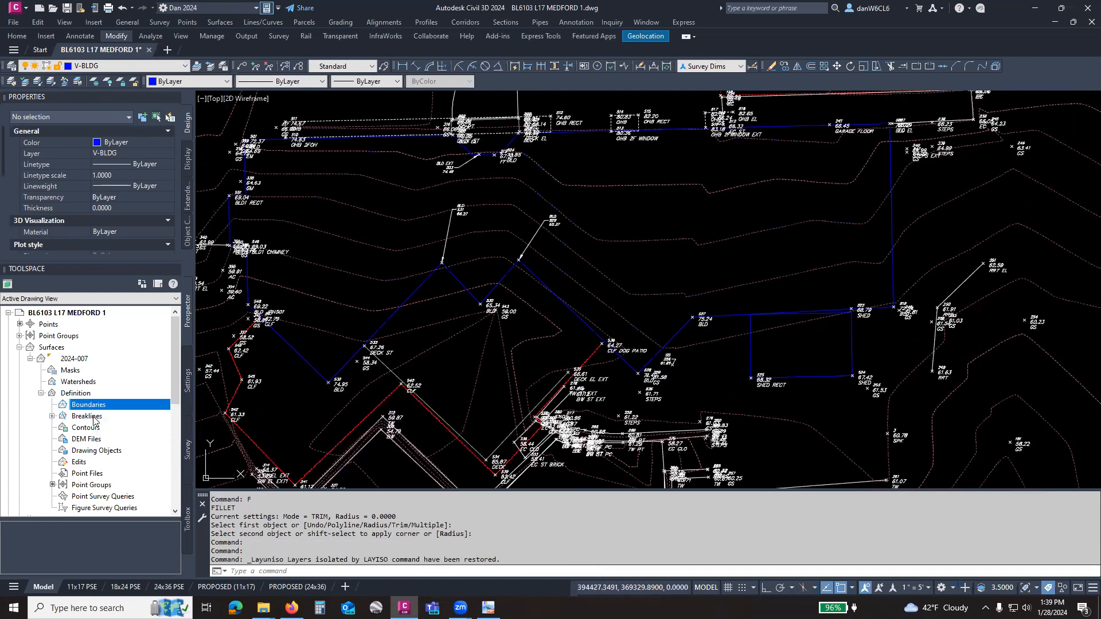
pyautogui.click(123, 414)
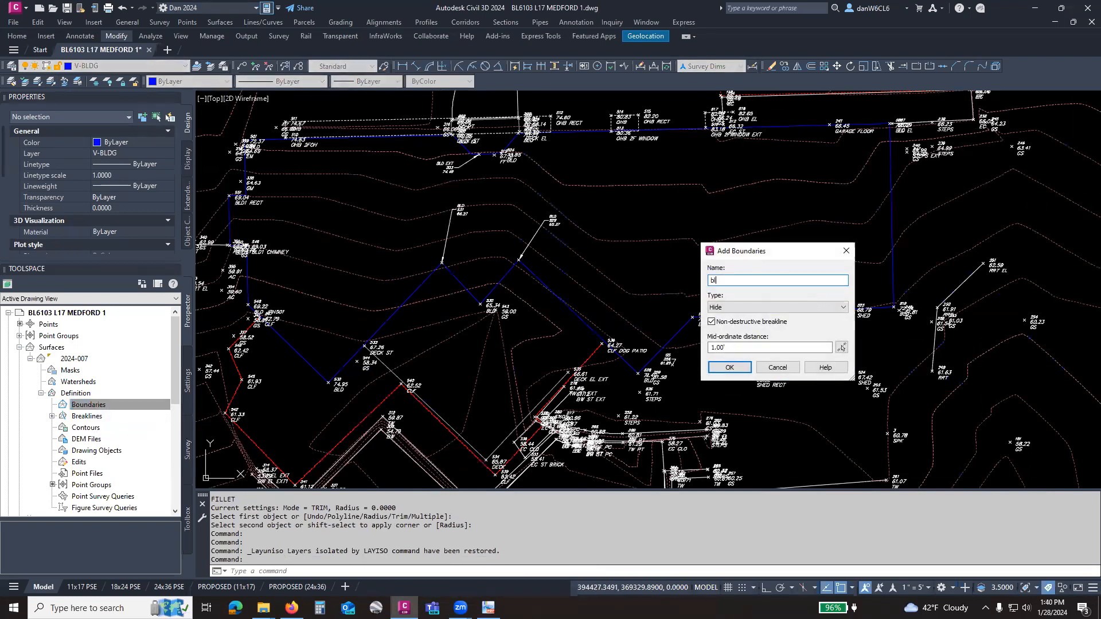
pyautogui.click(729, 368)
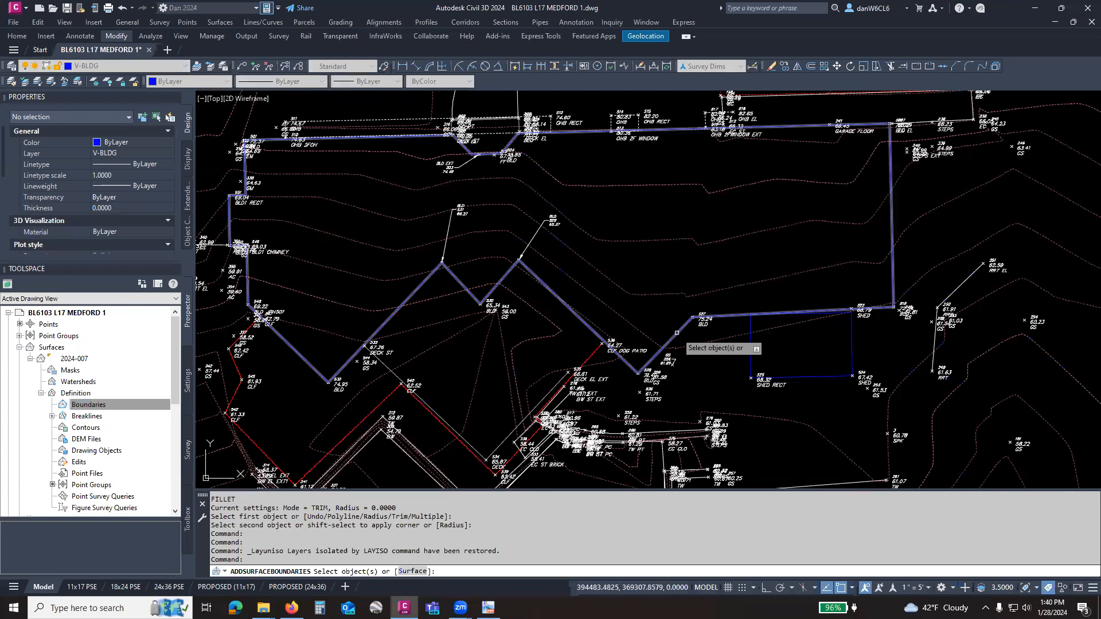
pyautogui.click(677, 332)
pyautogui.click(851, 344)
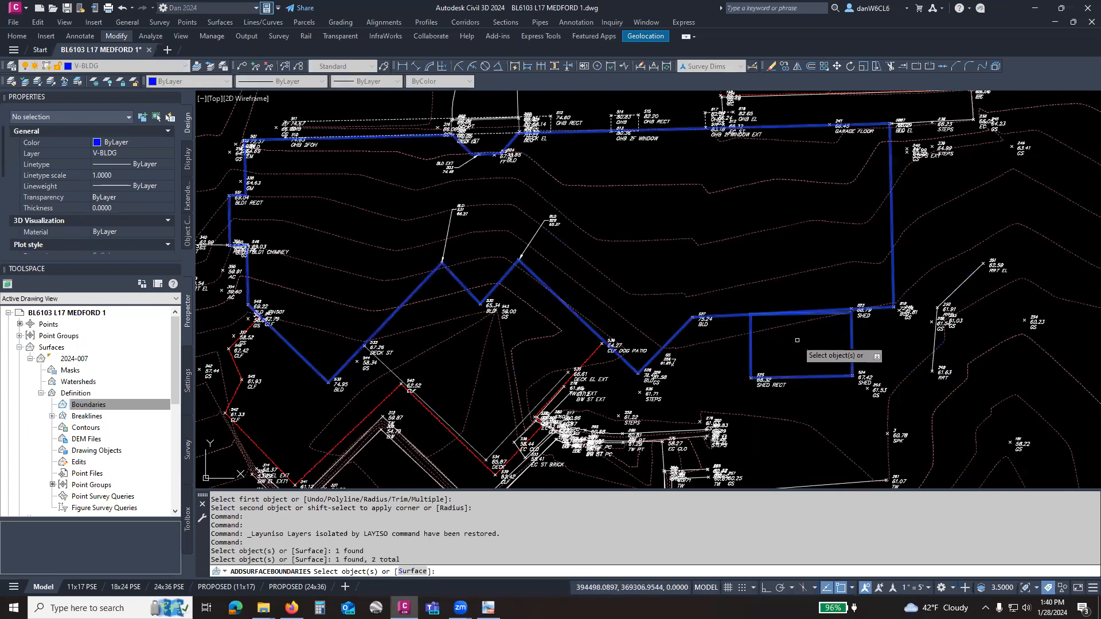
pyautogui.rightClick(797, 343)
pyautogui.click(821, 349)
# Examine the surface contours around the building, the shed, the walls and the deck area.
pyautogui.moveTo(662, 294); pyautogui.dragTo(1007, 270, button='middle')
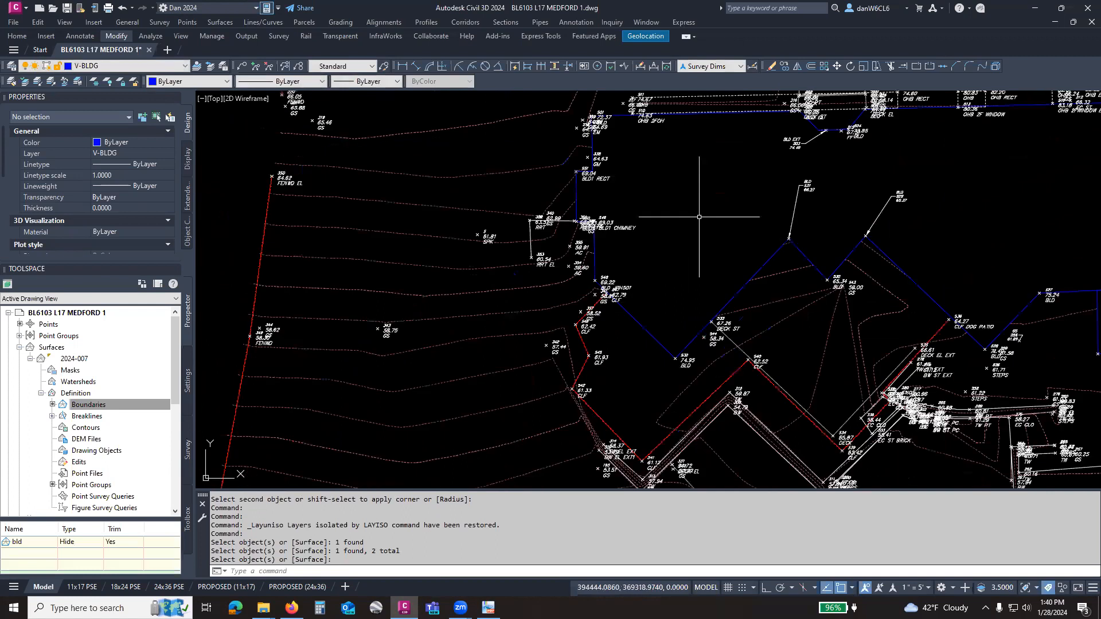
pyautogui.moveTo(698, 206); pyautogui.dragTo(596, 315, button='middle')
pyautogui.moveTo(998, 364)
pyautogui.mouseDown(button='middle')
pyautogui.moveTo(739, 216)
pyautogui.moveTo(595, 271)
pyautogui.moveTo(680, 152)
pyautogui.mouseUp(button='middle')
pyautogui.scroll(8, 658, 282)
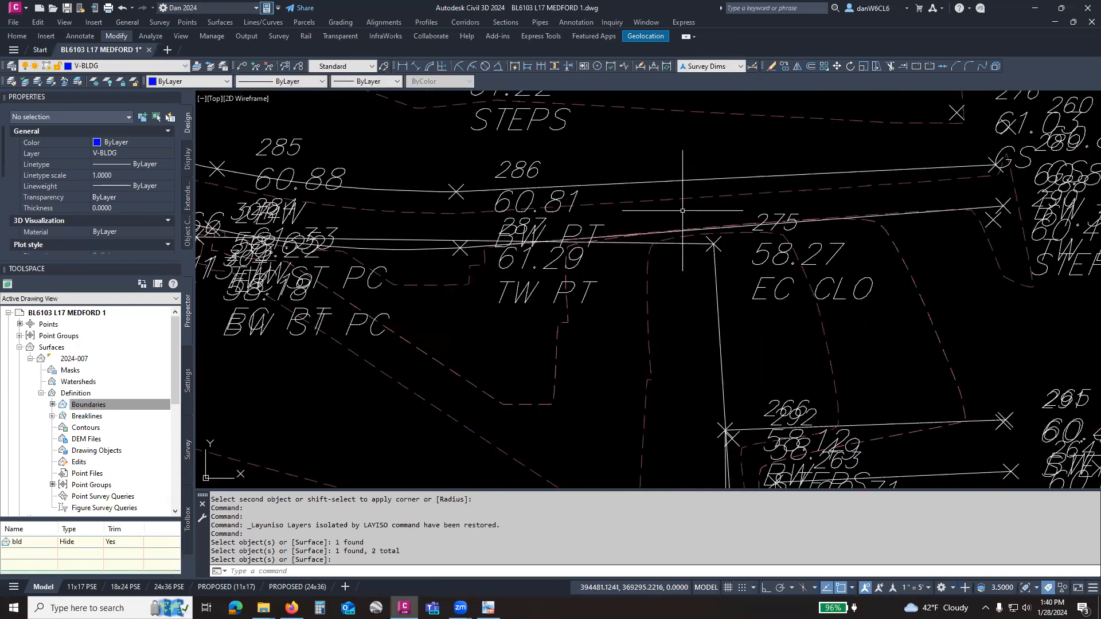
pyautogui.scroll(-6, 682, 211)
pyautogui.moveTo(620, 228)
pyautogui.mouseDown(button='middle')
pyautogui.moveTo(503, 241)
pyautogui.moveTo(363, 317)
pyautogui.mouseUp(button='middle')
pyautogui.scroll(-6, 615, 293)
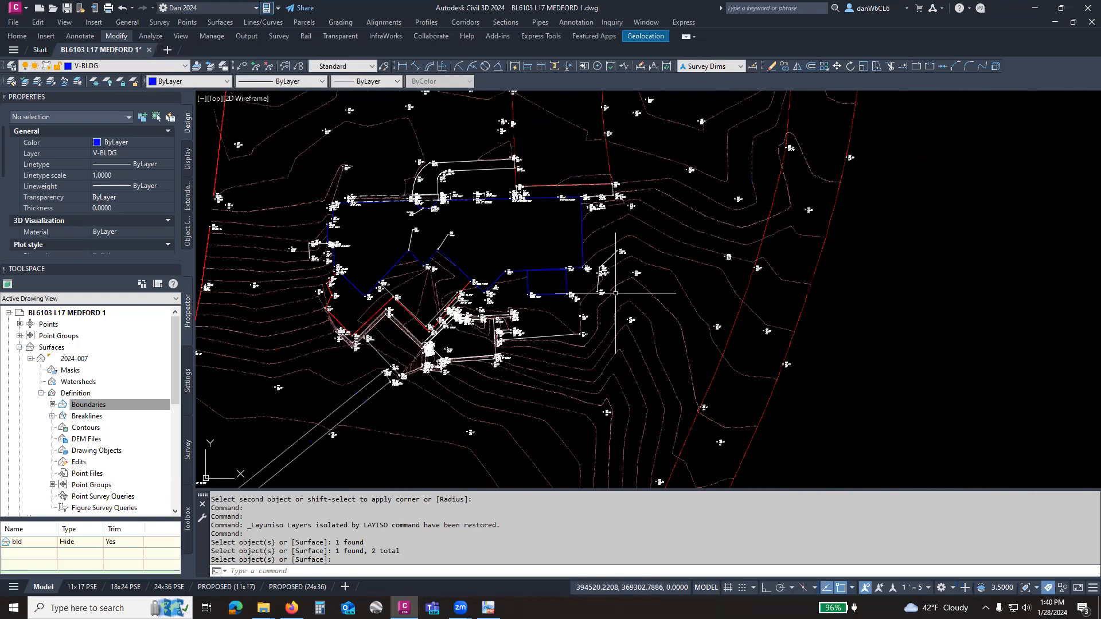
pyautogui.scroll(-2, 615, 293)
pyautogui.scroll(2, 667, 365)
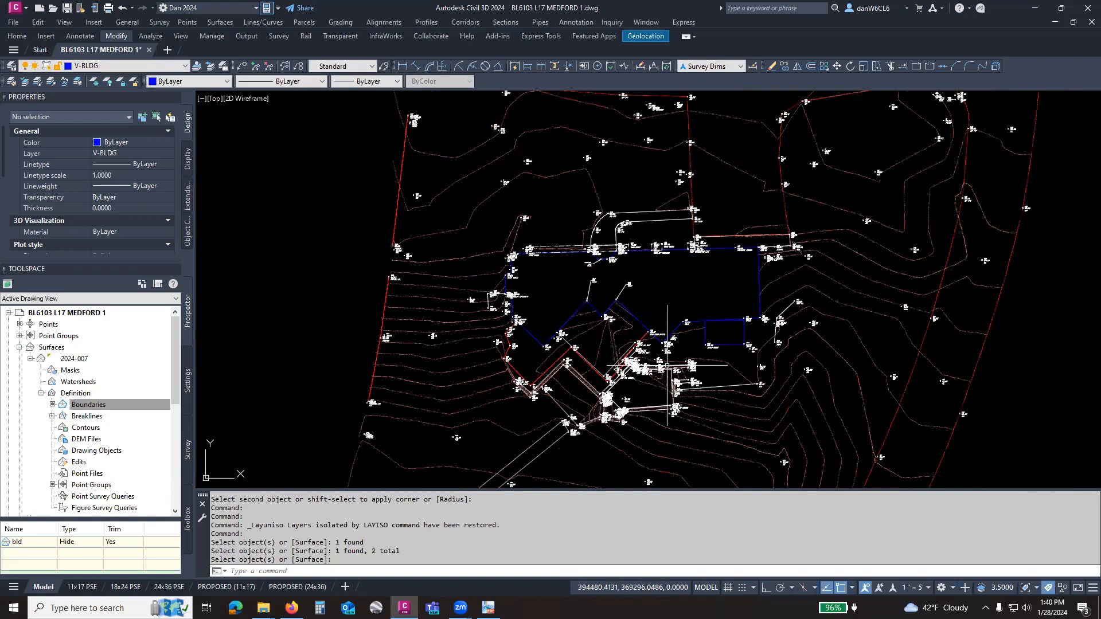
pyautogui.scroll(4, 666, 365)
pyautogui.scroll(8, 539, 218)
pyautogui.scroll(-7, 515, 229)
pyautogui.moveTo(503, 233); pyautogui.dragTo(707, 249, button='middle')
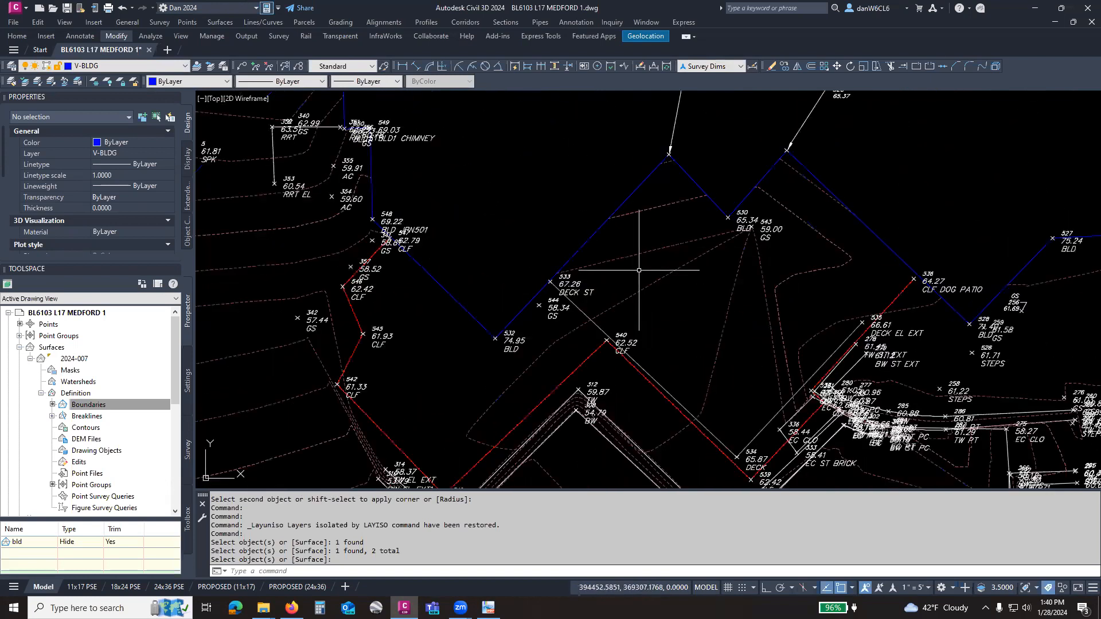
# Isolate the V-MISC and V-BLDG layers using the deck polyline and the building outline.
pyautogui.press('Return')
pyautogui.click(583, 310)
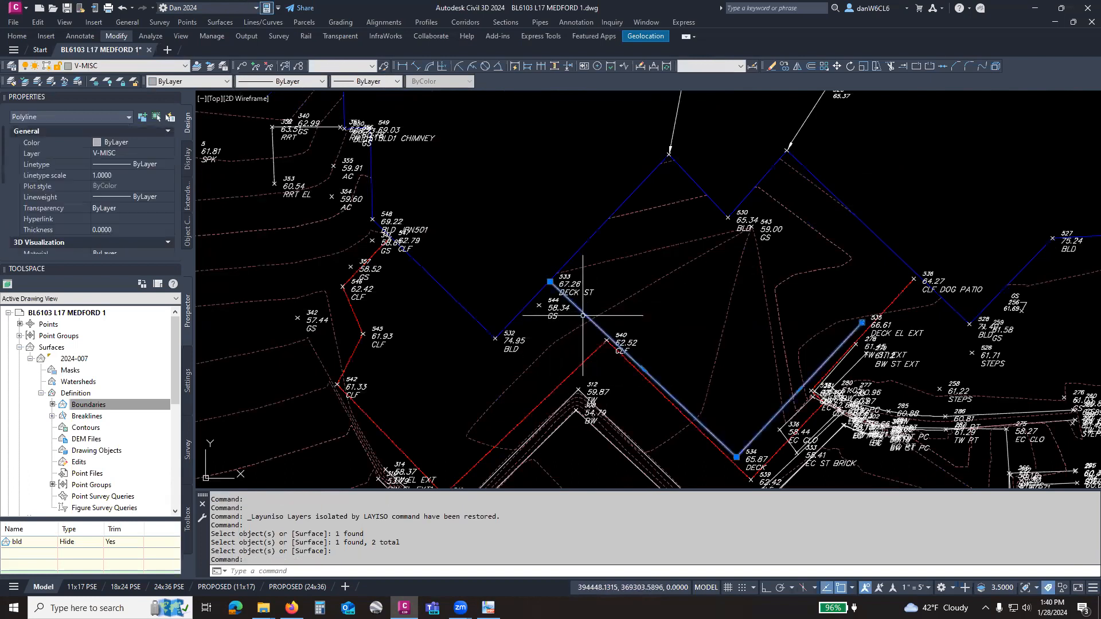
pyautogui.scroll(2, 875, 336)
pyautogui.scroll(-2, 874, 336)
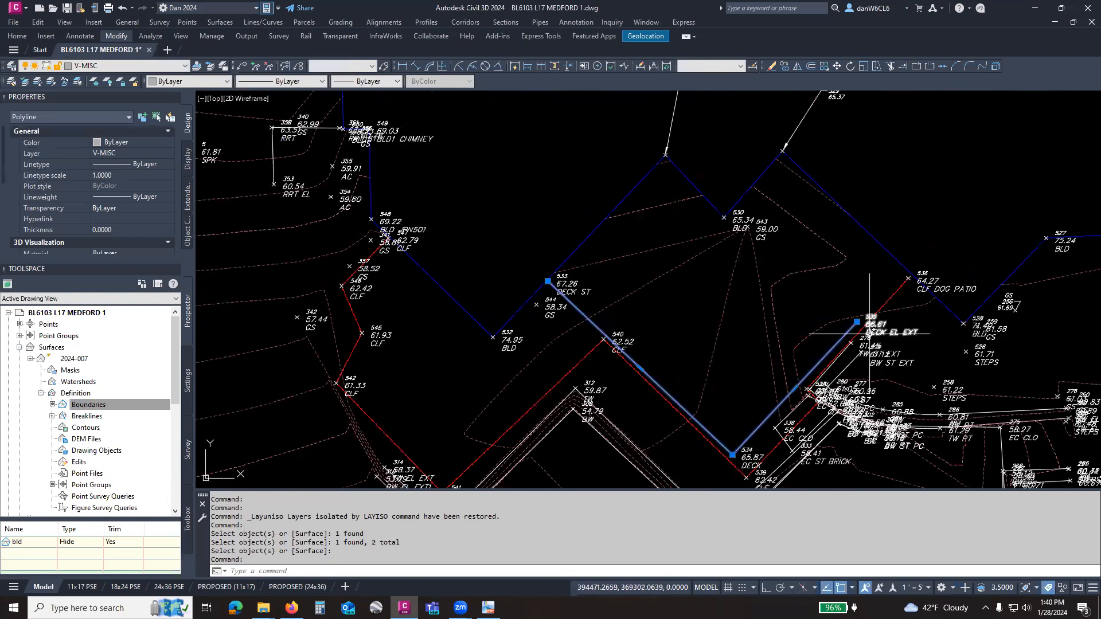
pyautogui.click(879, 244)
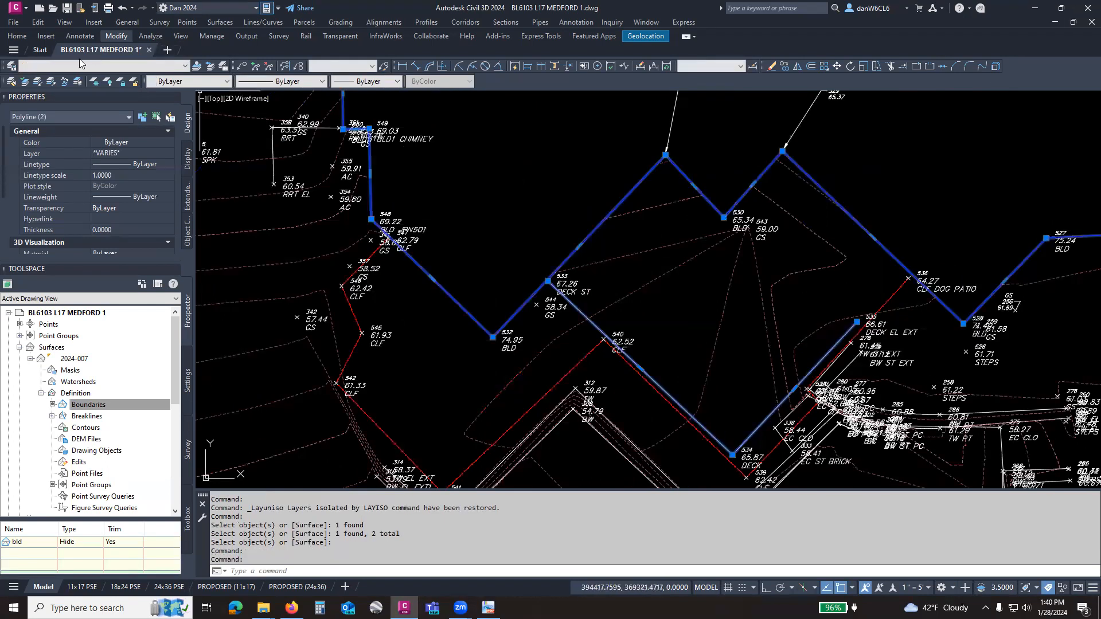
pyautogui.click(52, 82)
# Extend the deck polyline to meet the building outline, and restore the isolated layers.
pyautogui.click(903, 68)
pyautogui.moveTo(863, 388); pyautogui.dragTo(786, 303)
pyautogui.moveTo(585, 298); pyautogui.dragTo(579, 307)
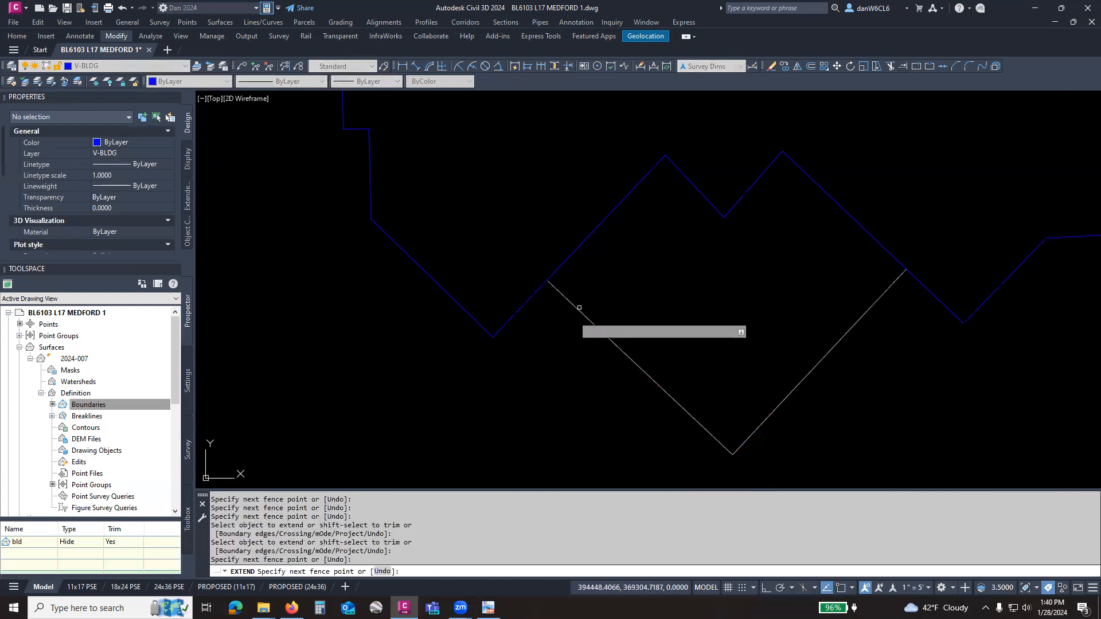
pyautogui.rightClick(663, 312)
pyautogui.click(674, 316)
pyautogui.scroll(-4, 678, 320)
pyautogui.click(51, 82)
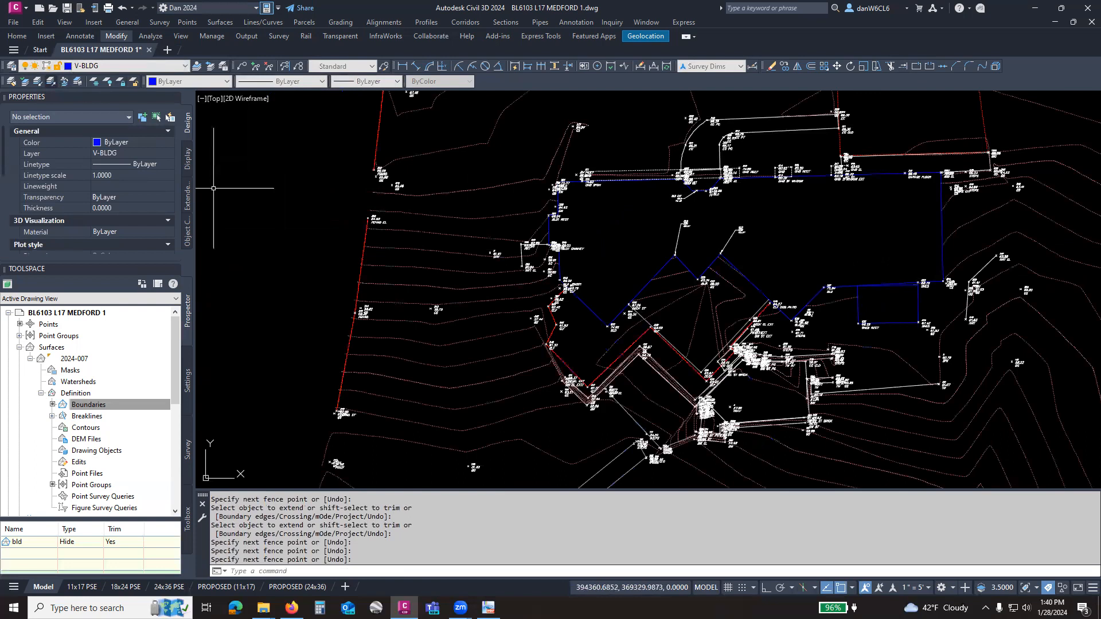
pyautogui.scroll(2, 712, 301)
pyautogui.scroll(4, 712, 302)
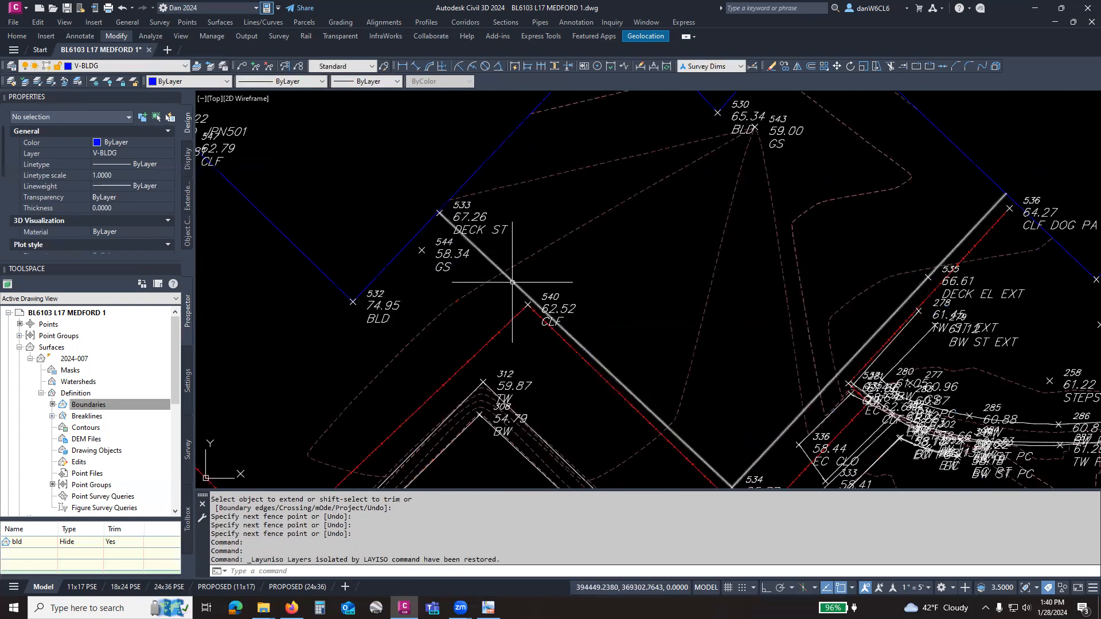
pyautogui.moveTo(806, 248); pyautogui.dragTo(723, 338, button='middle')
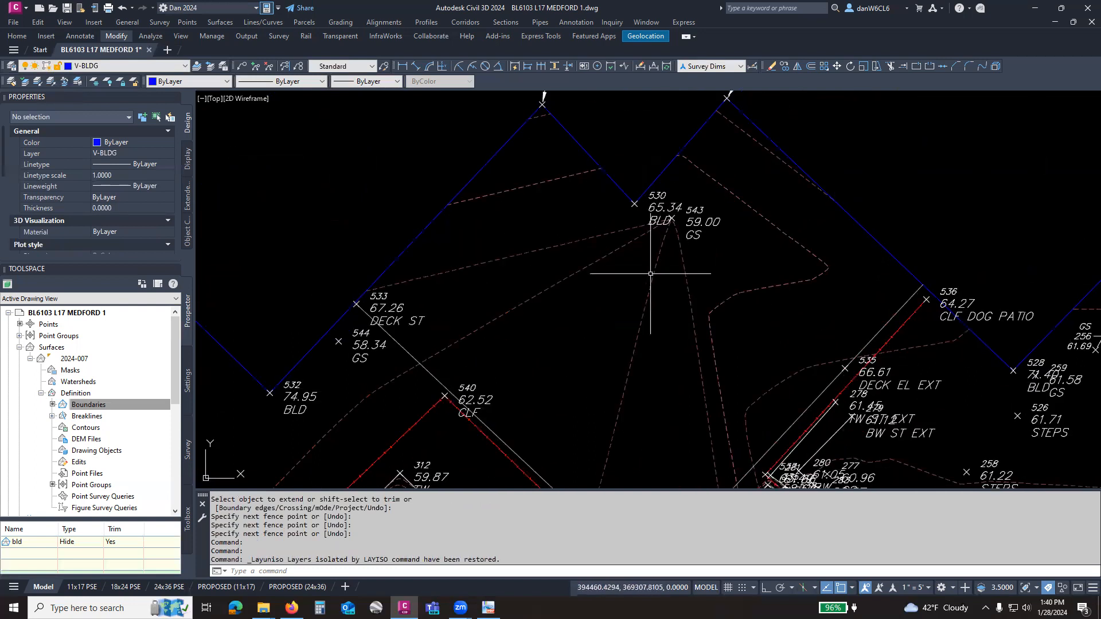
# Unlock and erase the GS ground-shot point 543 between the building and the deck.
pyautogui.moveTo(720, 336)
pyautogui.mouseDown(button='middle')
pyautogui.moveTo(702, 307)
pyautogui.moveTo(693, 150)
pyautogui.mouseUp(button='middle')
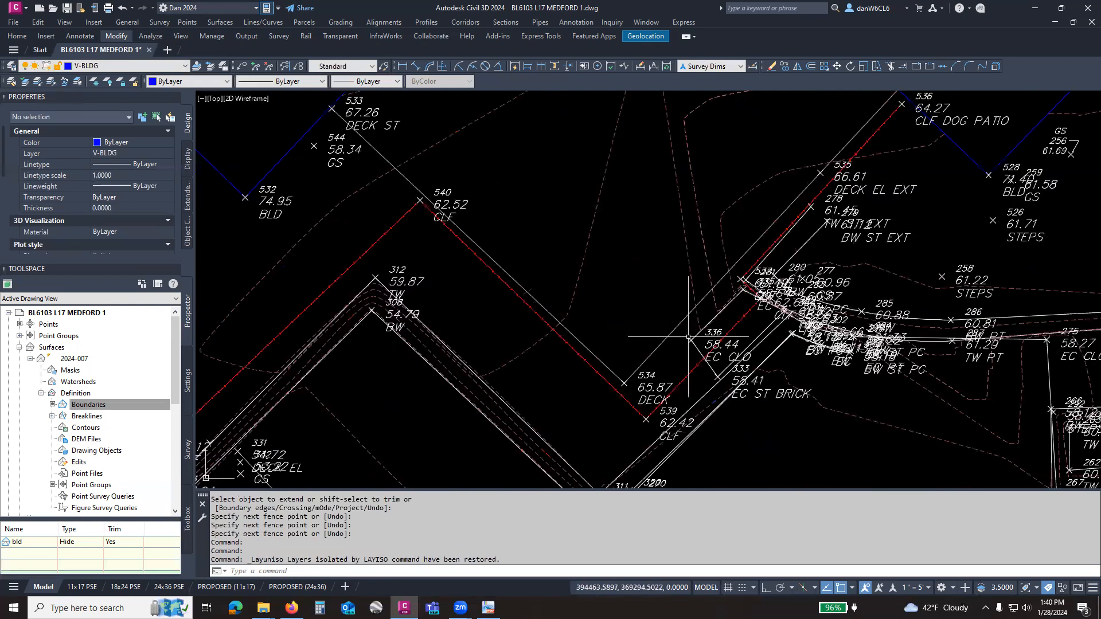
pyautogui.moveTo(698, 337); pyautogui.dragTo(903, 445, button='middle')
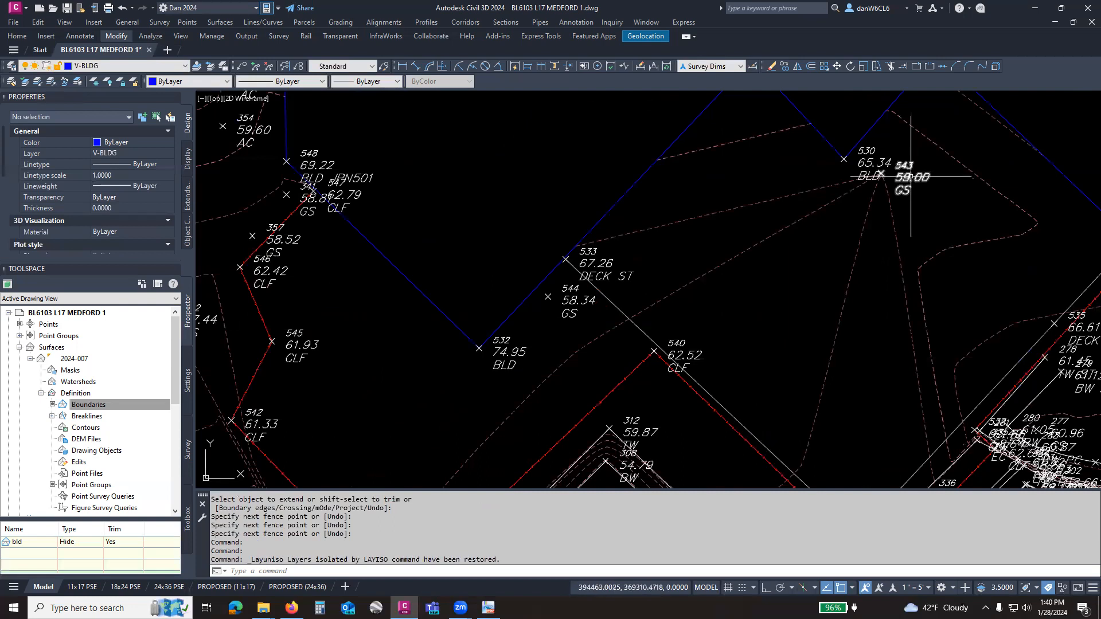
pyautogui.moveTo(910, 176)
pyautogui.mouseDown(button='middle')
pyautogui.moveTo(682, 252)
pyautogui.moveTo(779, 186)
pyautogui.mouseUp(button='middle')
pyautogui.moveTo(779, 185)
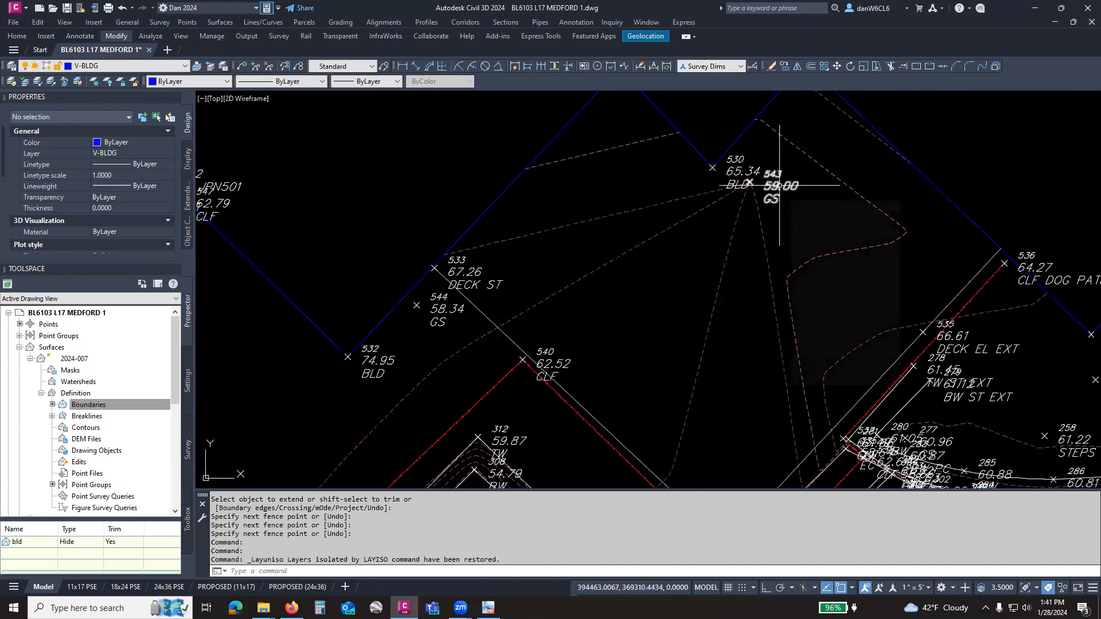
pyautogui.click(778, 185)
pyautogui.rightClick(775, 187)
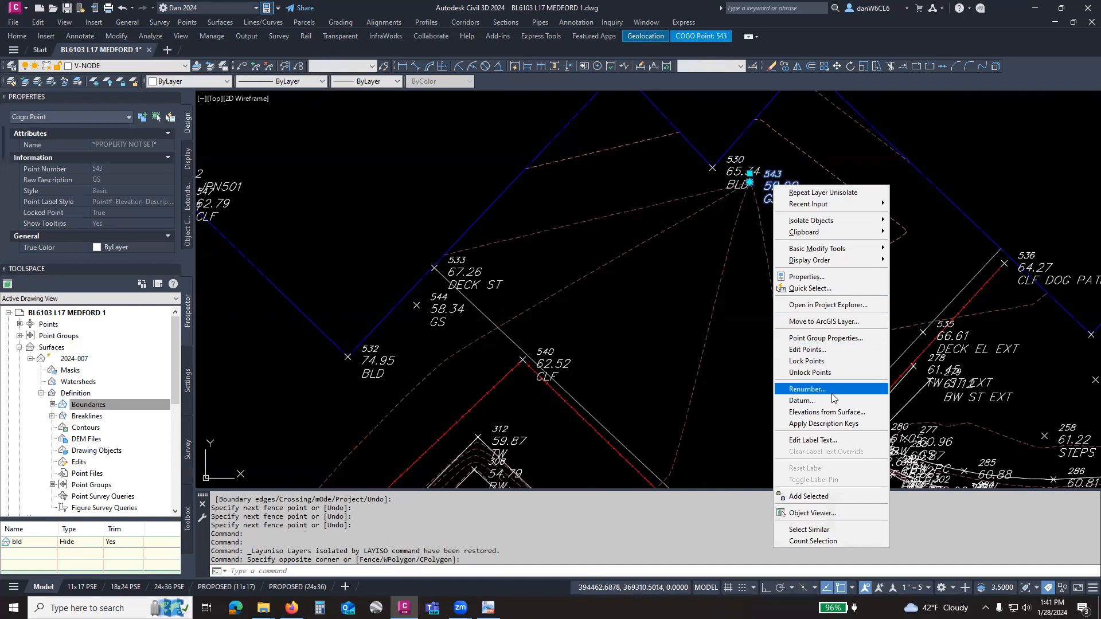
pyautogui.click(825, 368)
pyautogui.click(749, 182)
pyautogui.press('Delete')
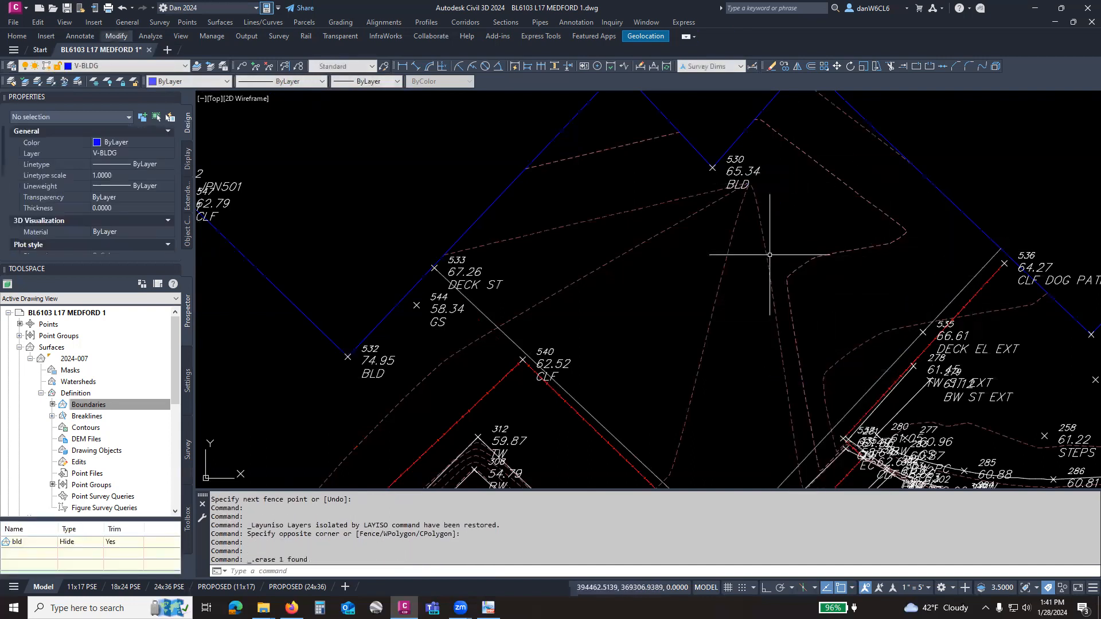
# Update the drawing's point groups and dismiss the event log.
pyautogui.click(75, 405)
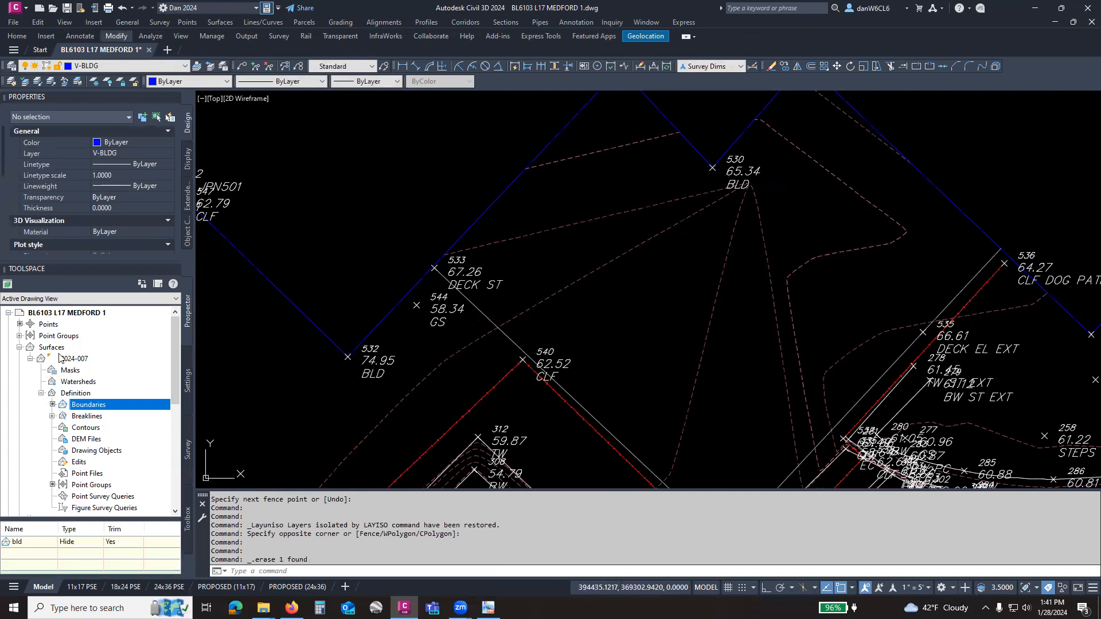
pyautogui.rightClick(75, 338)
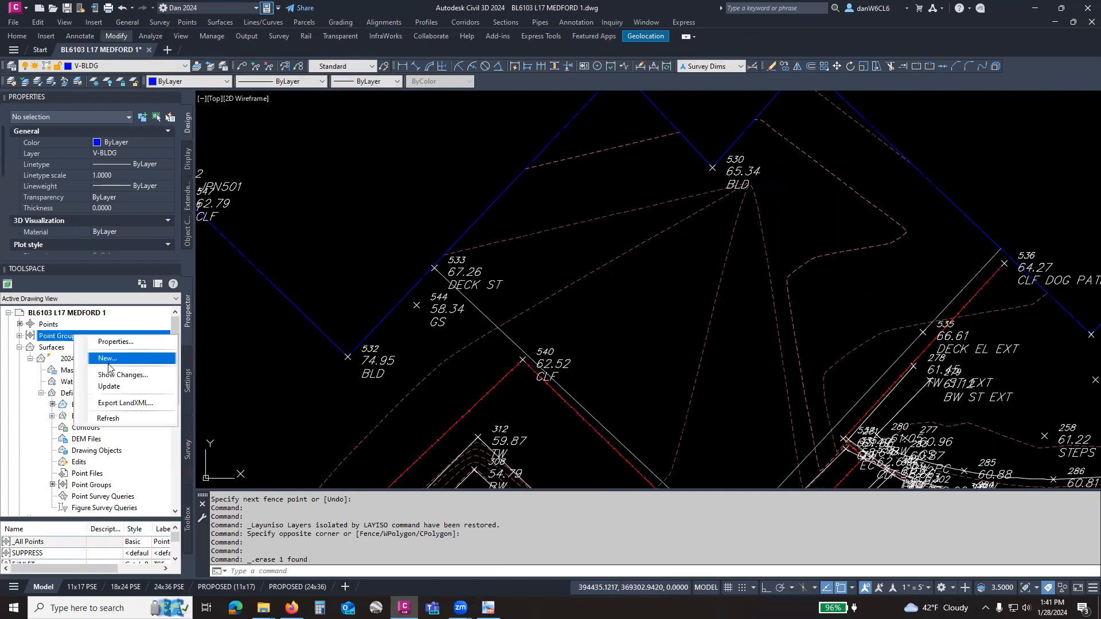
pyautogui.click(113, 391)
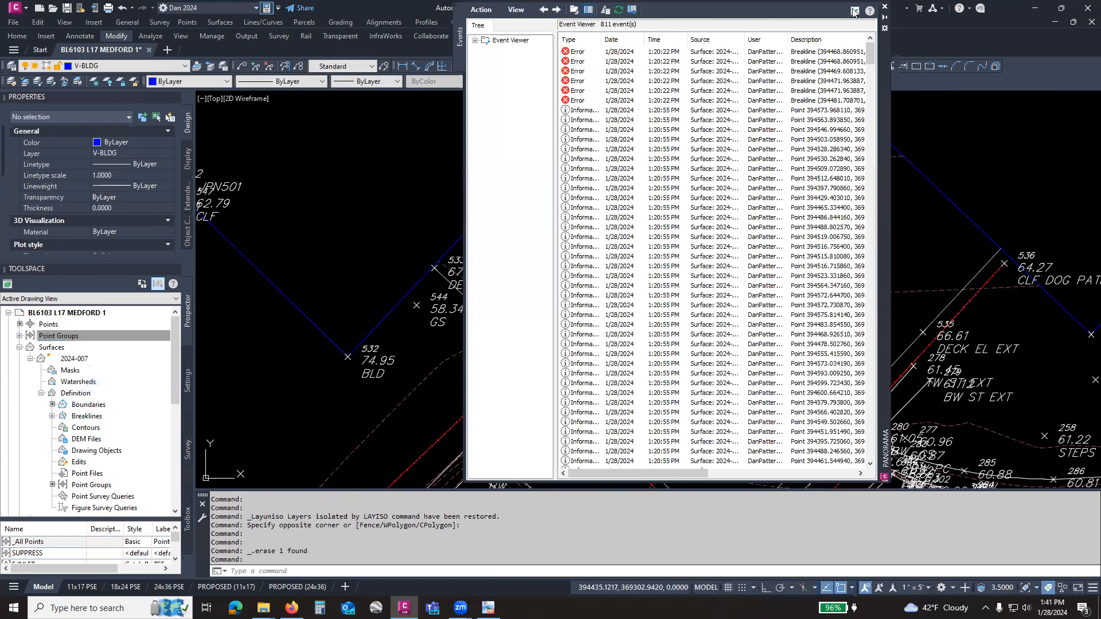
pyautogui.click(884, 7)
pyautogui.rightClick(65, 360)
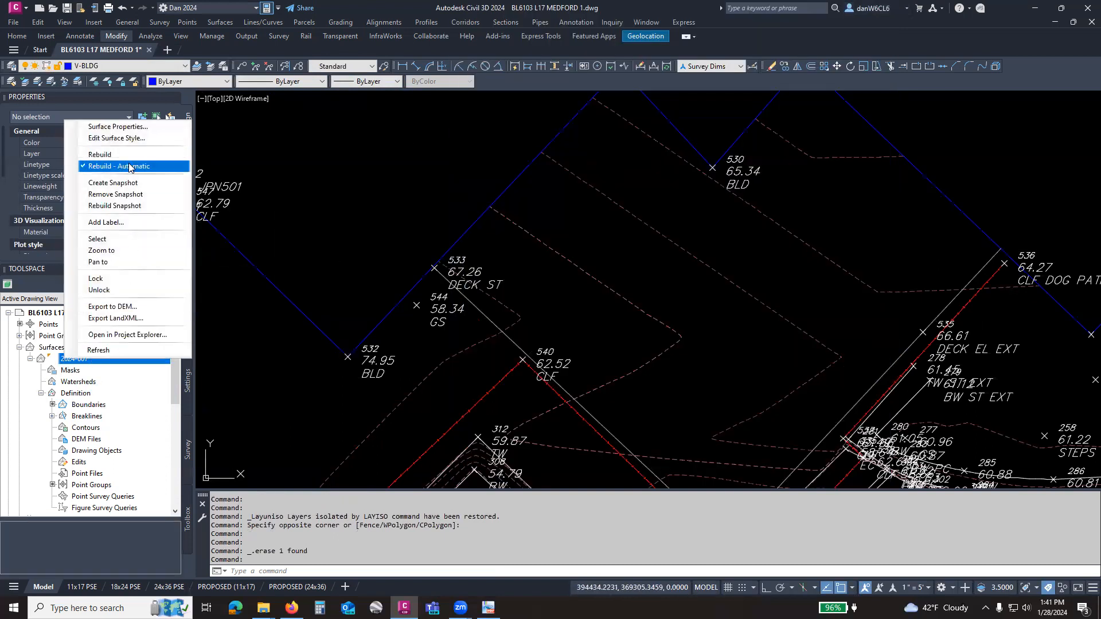
pyautogui.click(367, 180)
pyautogui.click(367, 187)
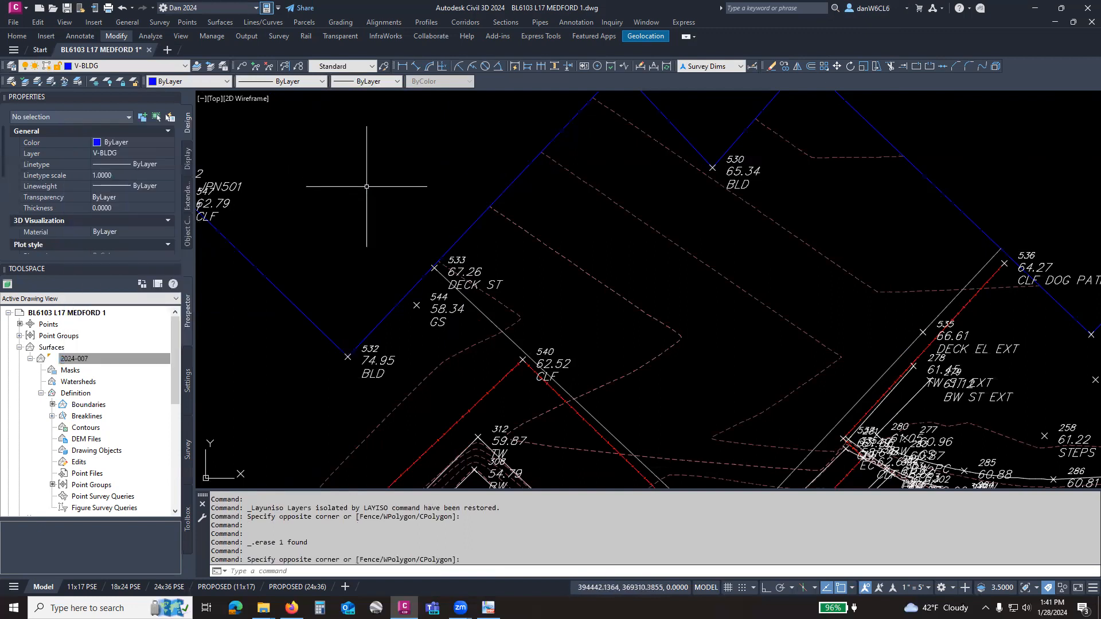
pyautogui.click(367, 185)
pyautogui.click(364, 181)
# Isolate the layers of the deck polyline and the building outline.
pyautogui.scroll(-2, 649, 283)
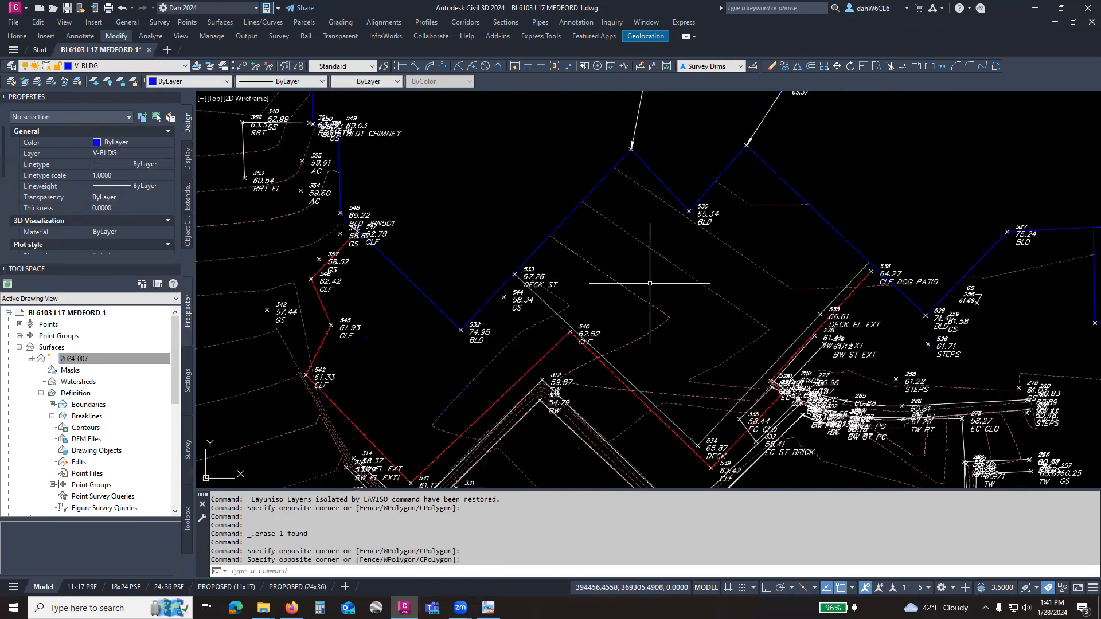
pyautogui.moveTo(650, 369); pyautogui.dragTo(531, 289, button='middle')
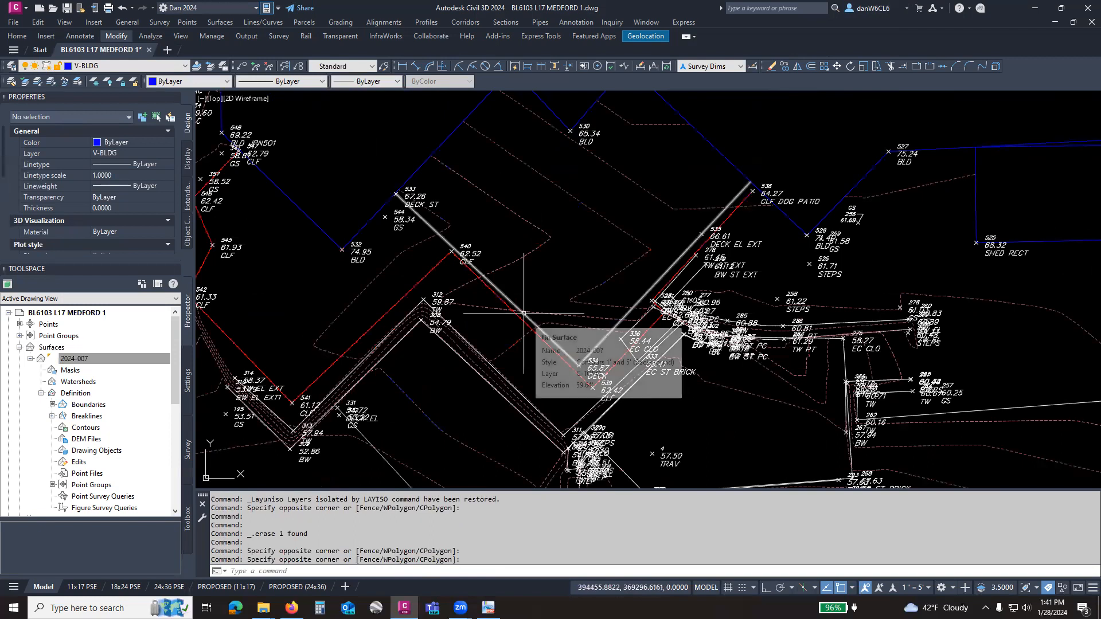
pyautogui.click(524, 315)
pyautogui.press('Escape')
pyautogui.click(381, 208)
pyautogui.click(418, 215)
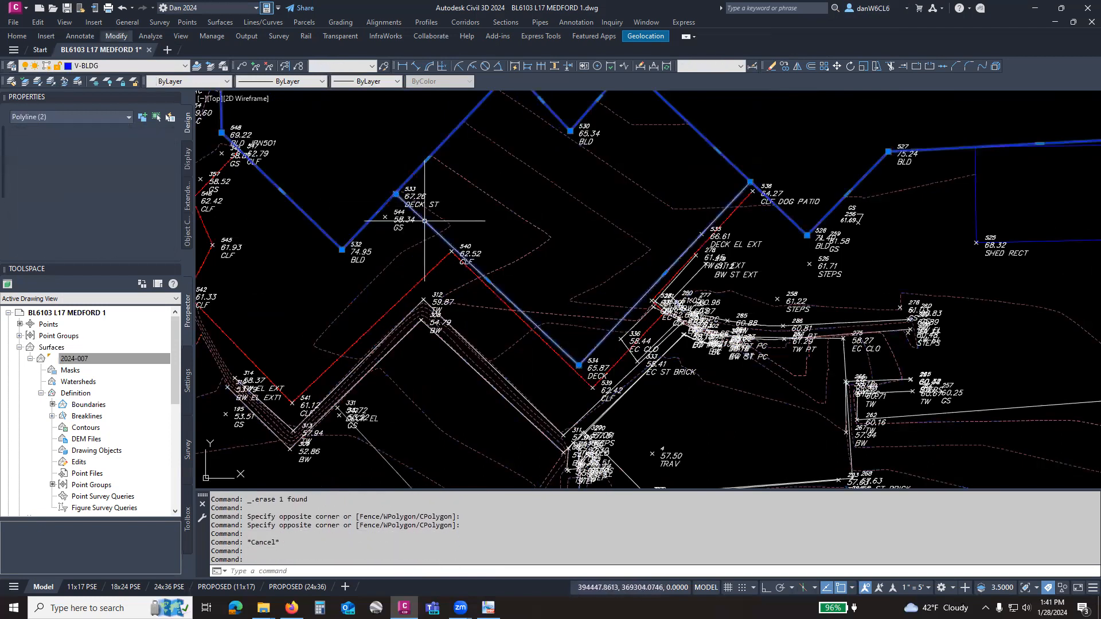
pyautogui.click(38, 81)
pyautogui.scroll(-4, 568, 233)
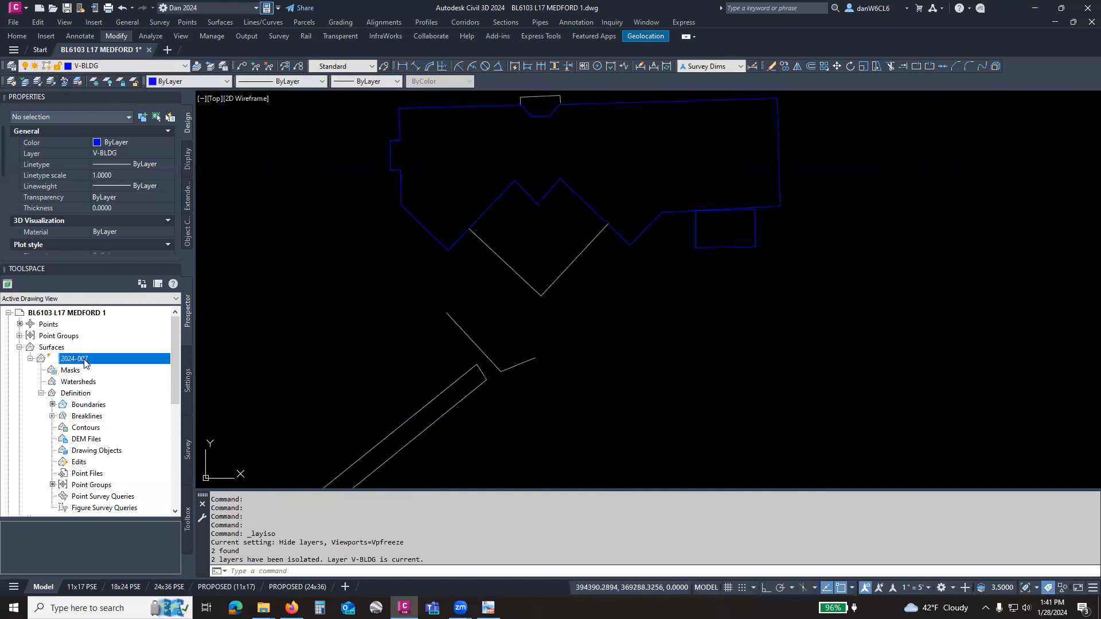
# Add a Hide boundary named deck to surface 2024-007 from the deck polyline and building outline, and restore the isolated layers.
pyautogui.click(89, 405)
pyautogui.rightClick(92, 405)
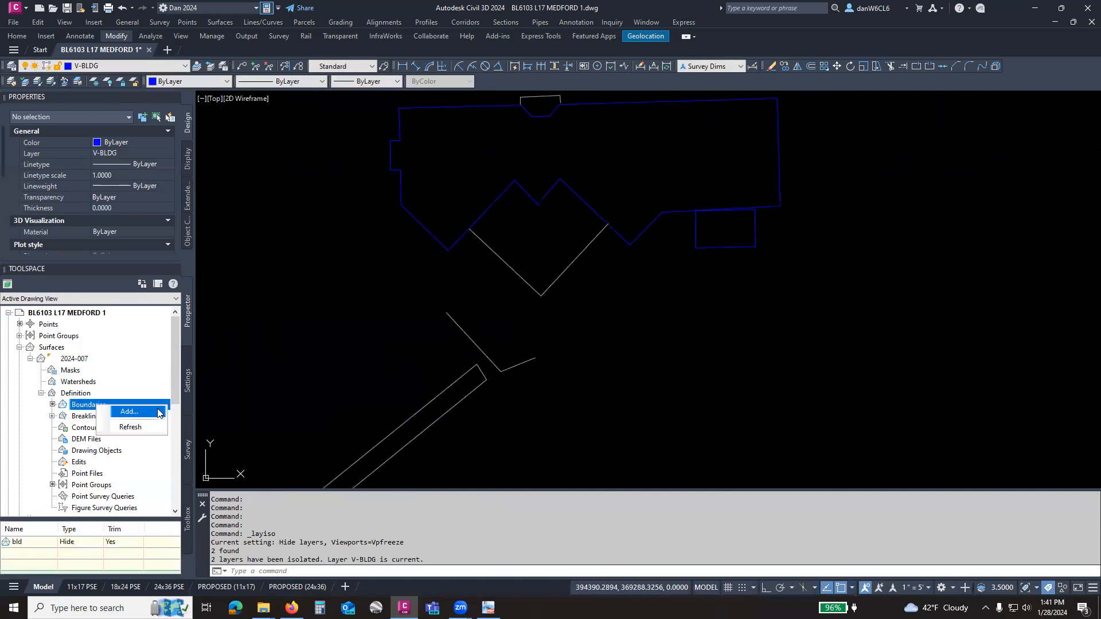
pyautogui.click(124, 411)
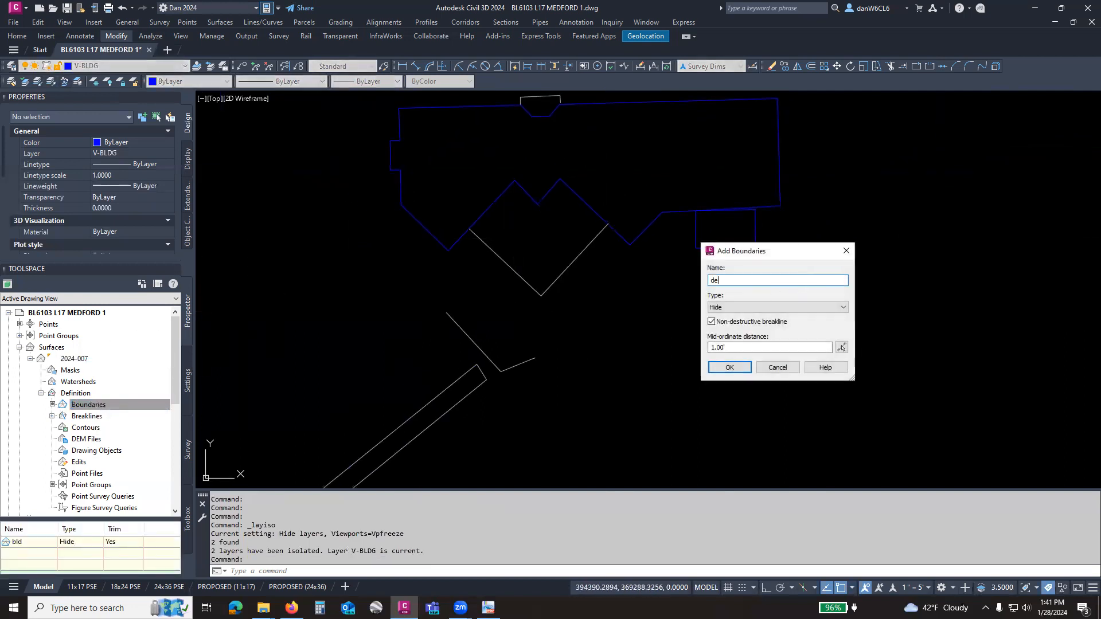
pyautogui.click(728, 366)
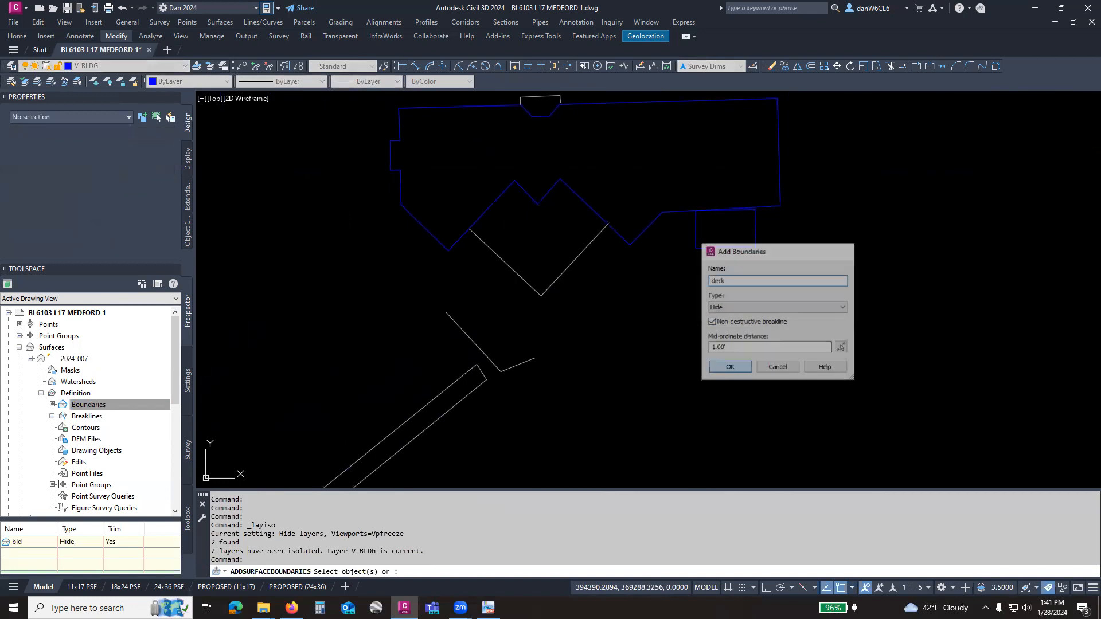
pyautogui.click(627, 350)
pyautogui.click(457, 164)
pyautogui.rightClick(492, 184)
pyautogui.click(510, 191)
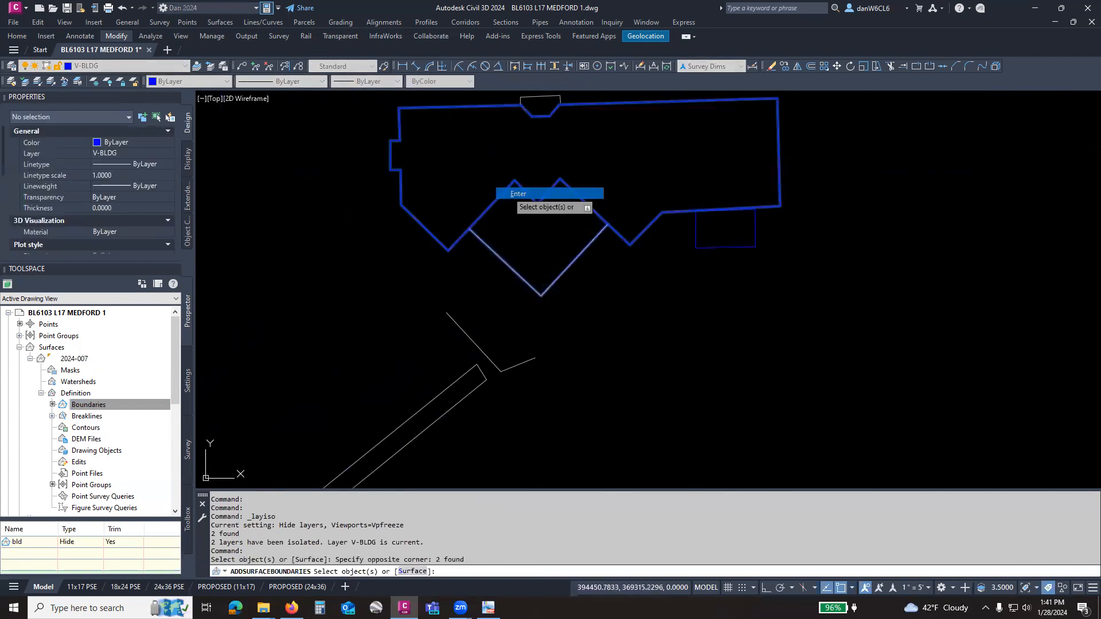
pyautogui.click(52, 82)
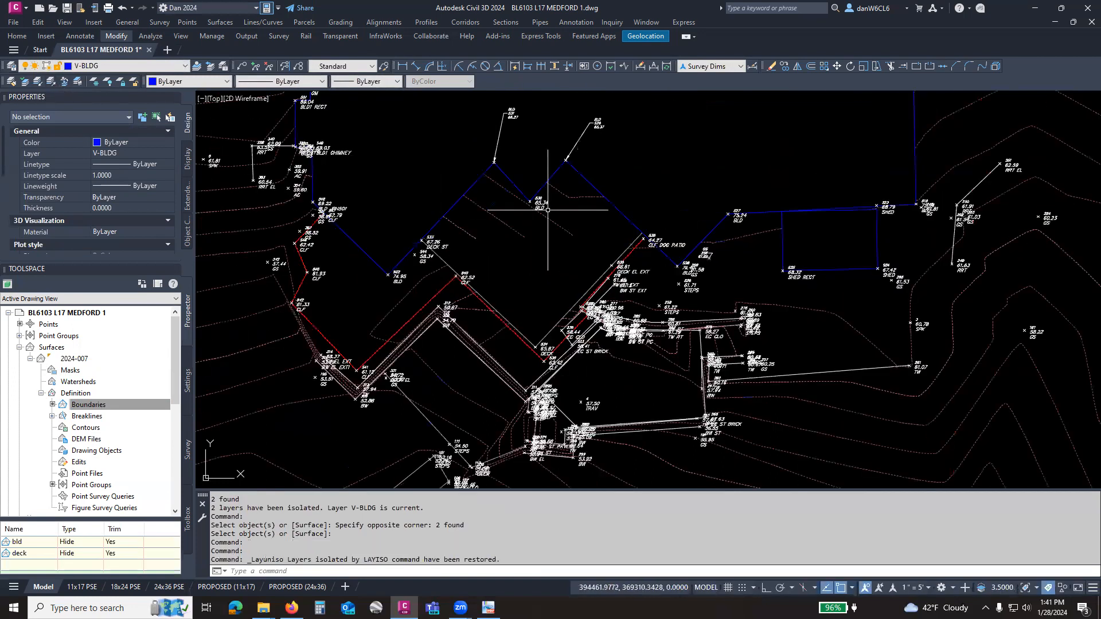
# Examine the surface contours between the building and the deck and around the deck edges.
pyautogui.scroll(4, 547, 210)
pyautogui.scroll(-4, 559, 232)
pyautogui.scroll(2, 550, 232)
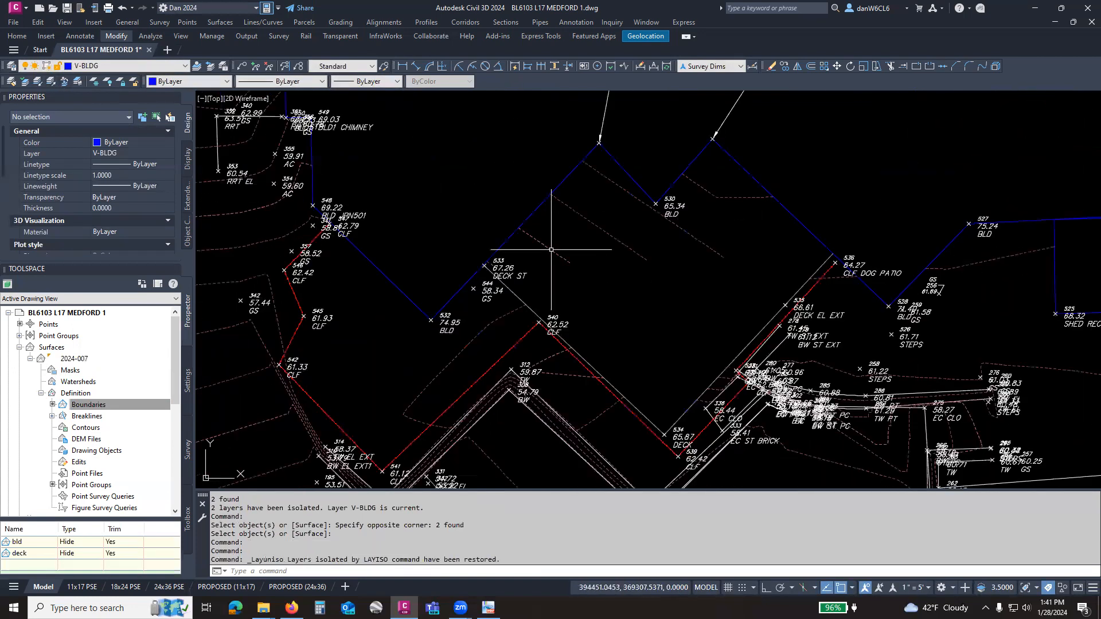
pyautogui.scroll(-2, 551, 249)
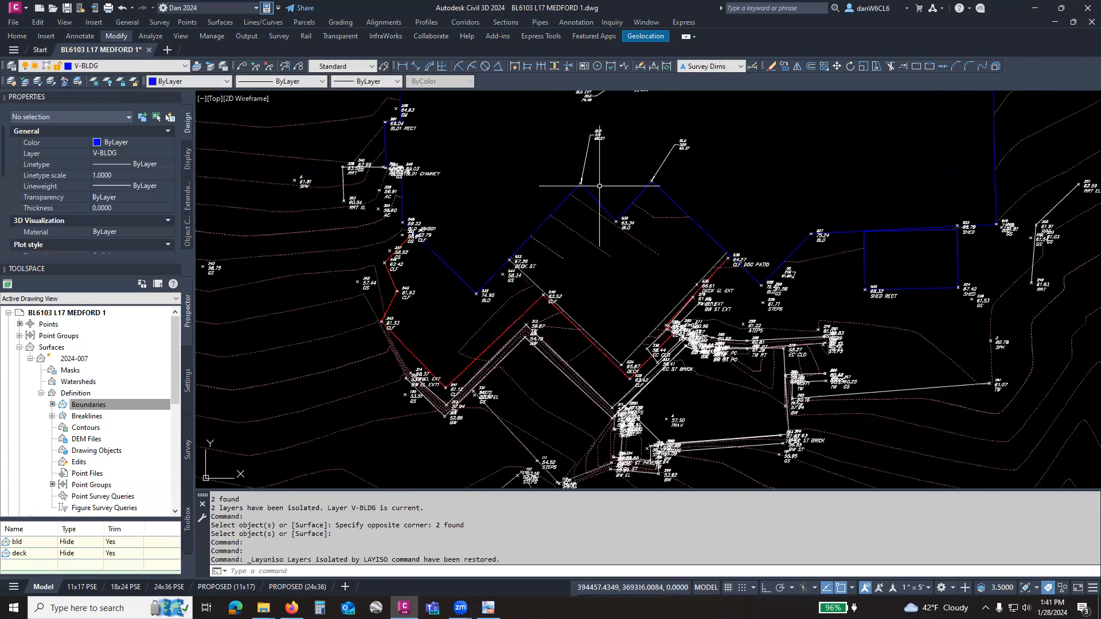
pyautogui.scroll(4, 591, 198)
pyautogui.scroll(-2, 591, 195)
pyautogui.moveTo(597, 198); pyautogui.dragTo(554, 265, button='middle')
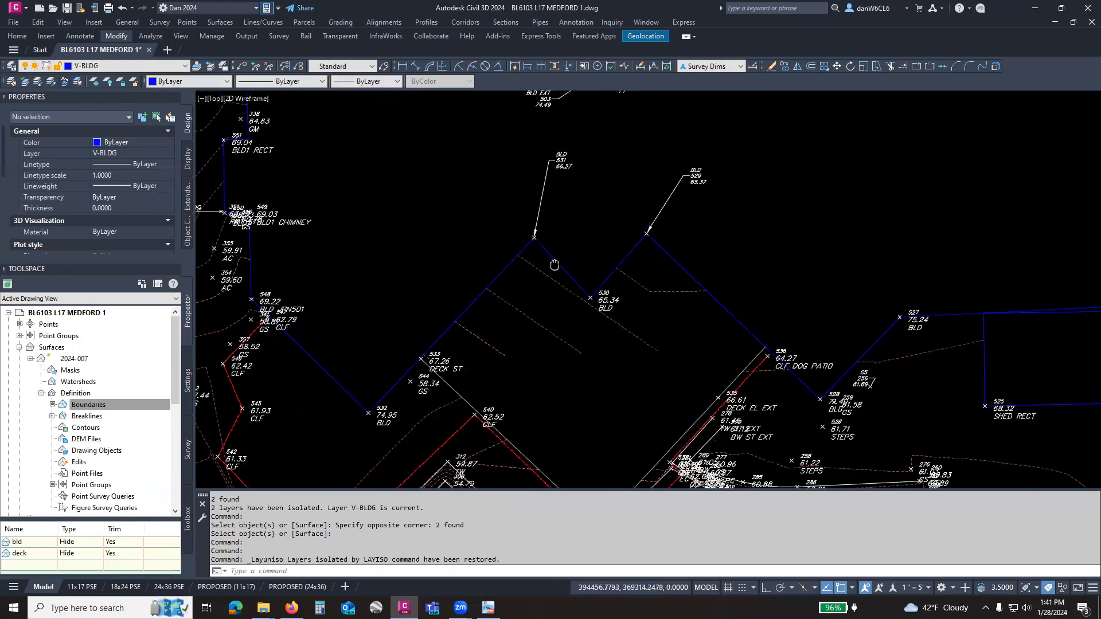
pyautogui.click(50, 84)
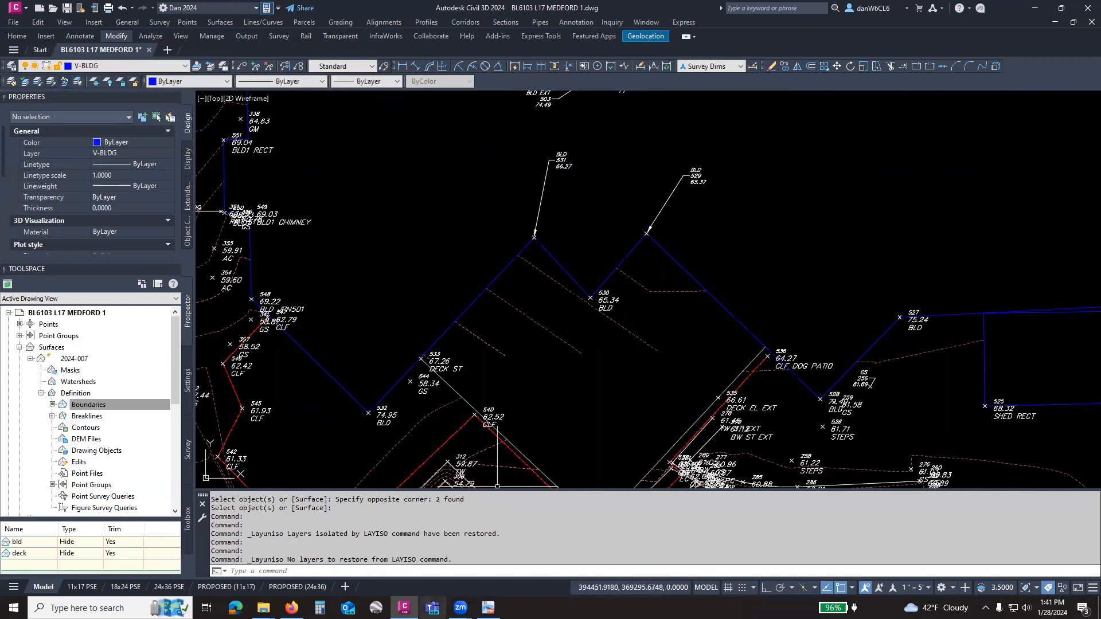
pyautogui.scroll(-3, 476, 258)
pyautogui.scroll(-2, 484, 245)
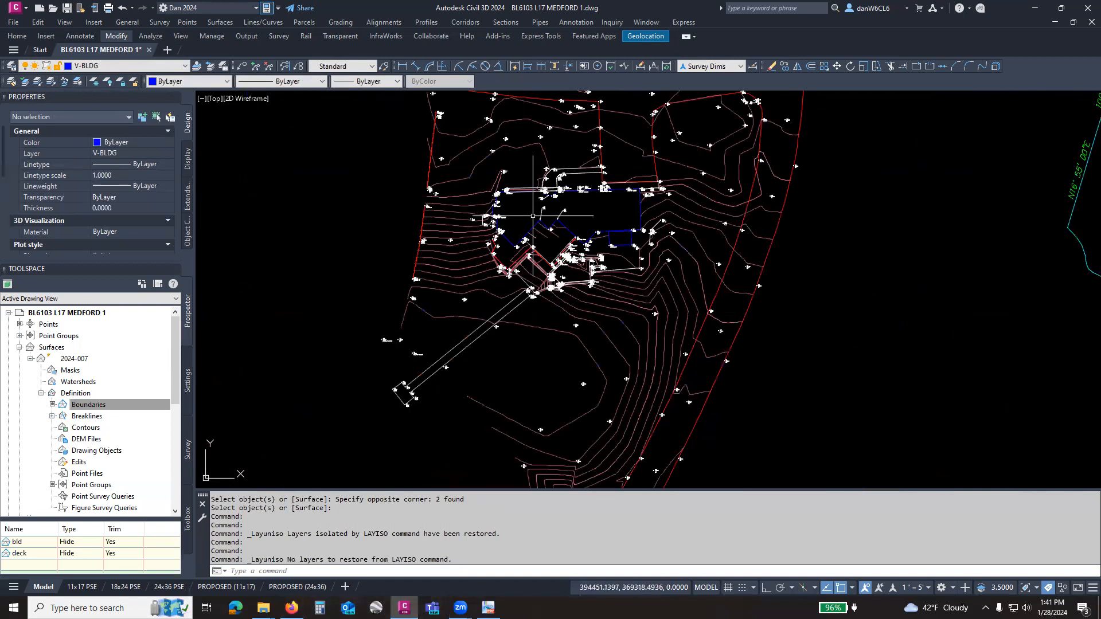
pyautogui.scroll(2, 481, 217)
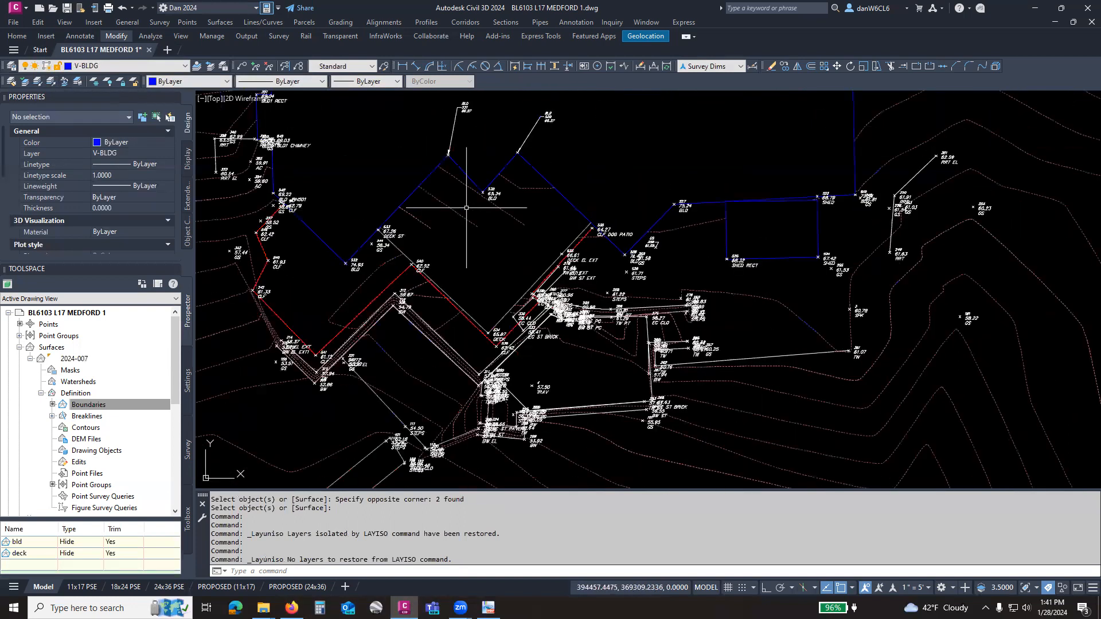
pyautogui.moveTo(465, 215); pyautogui.dragTo(693, 218, button='middle')
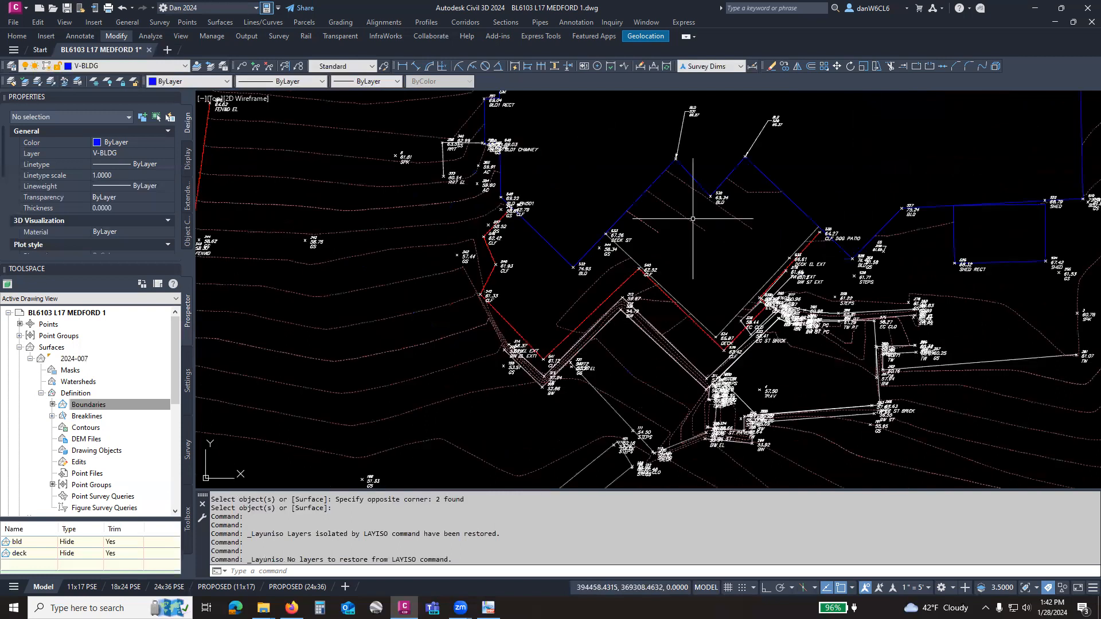
pyautogui.scroll(2, 693, 218)
pyautogui.scroll(2, 624, 275)
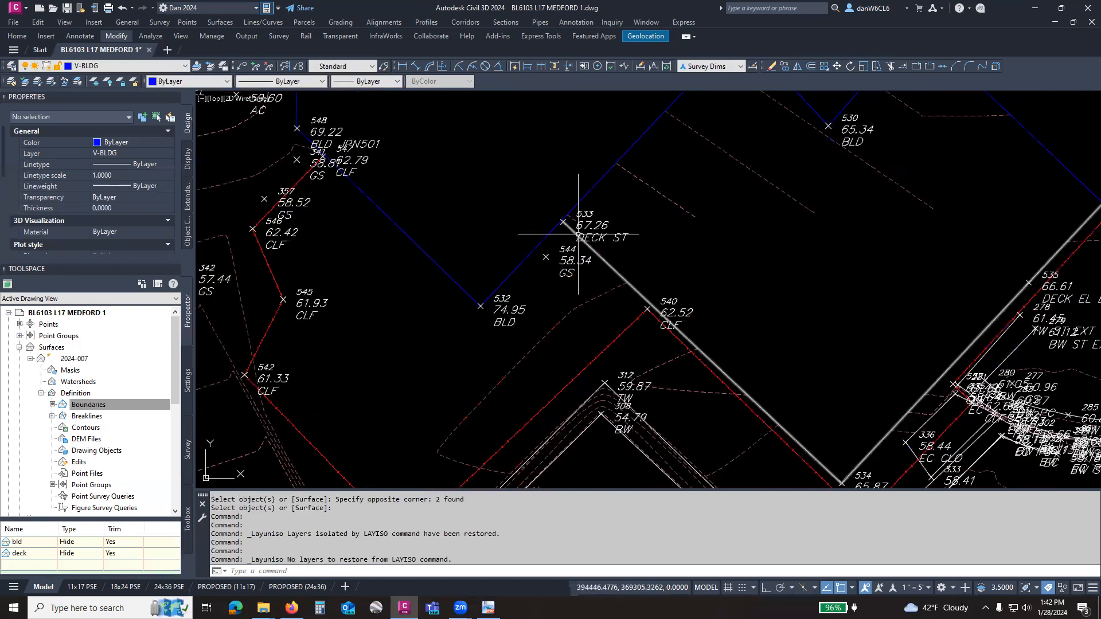
pyautogui.scroll(-3, 578, 234)
pyautogui.scroll(5, 648, 155)
pyautogui.scroll(-2, 1011, 231)
pyautogui.moveTo(944, 199)
pyautogui.mouseDown(button='middle')
pyautogui.moveTo(823, 148)
pyautogui.moveTo(641, 106)
pyautogui.mouseUp(button='middle')
pyautogui.scroll(-2, 645, 108)
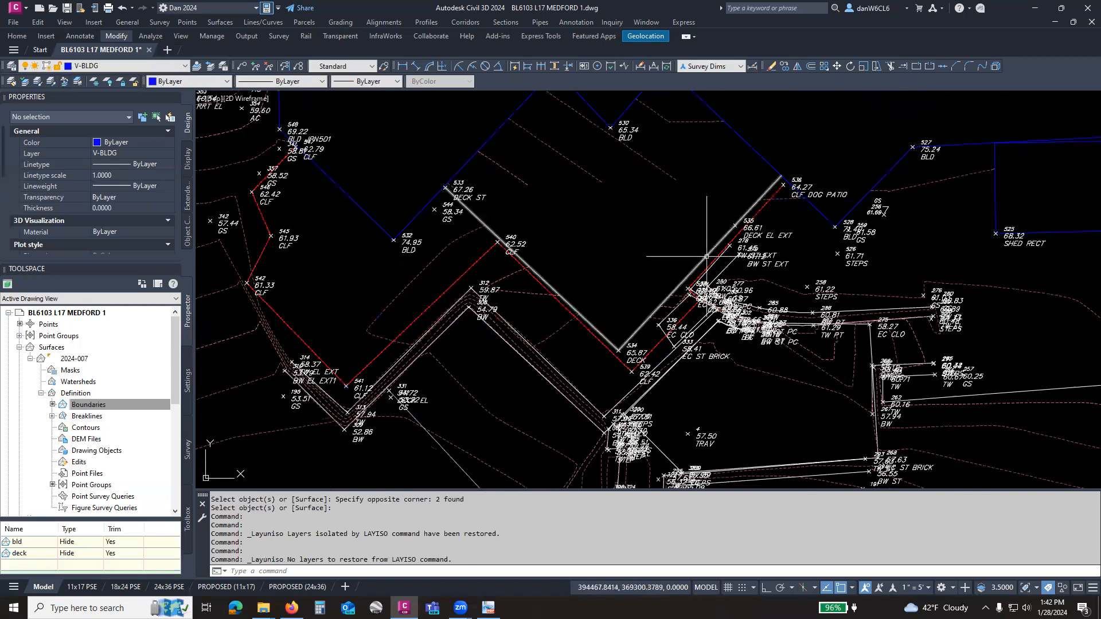
pyautogui.moveTo(782, 200); pyautogui.dragTo(684, 240, button='middle')
# Make V-MISC the current layer and draw lines from the deck's end near point 536 along the building corners to point 533.
pyautogui.click(665, 236)
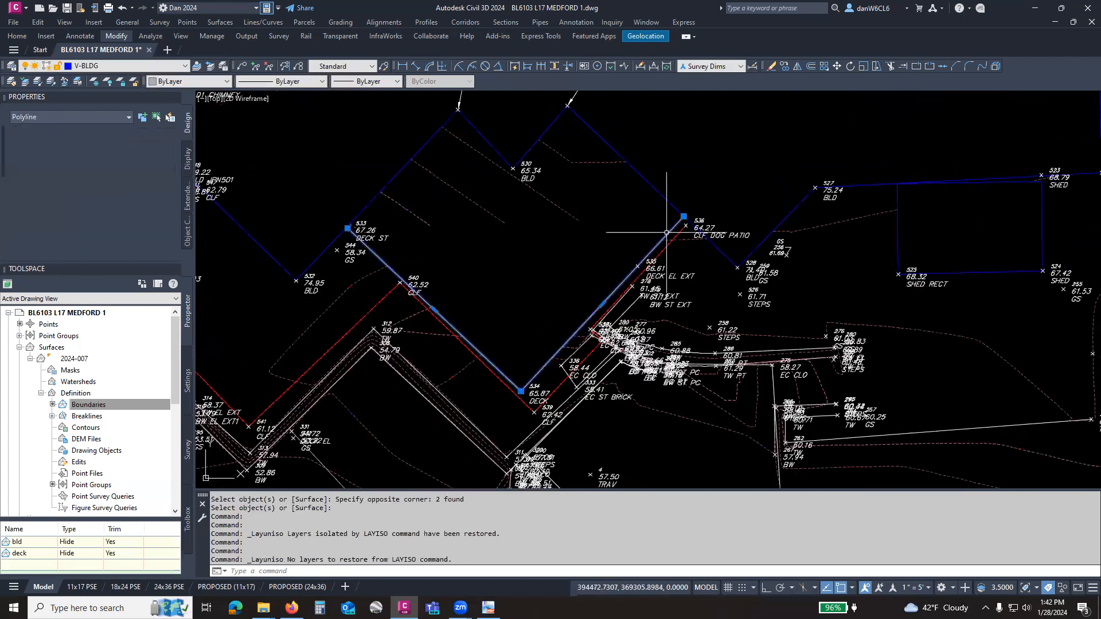
pyautogui.click(195, 67)
pyautogui.write('L')
pyautogui.press('Return')
pyautogui.click(665, 242)
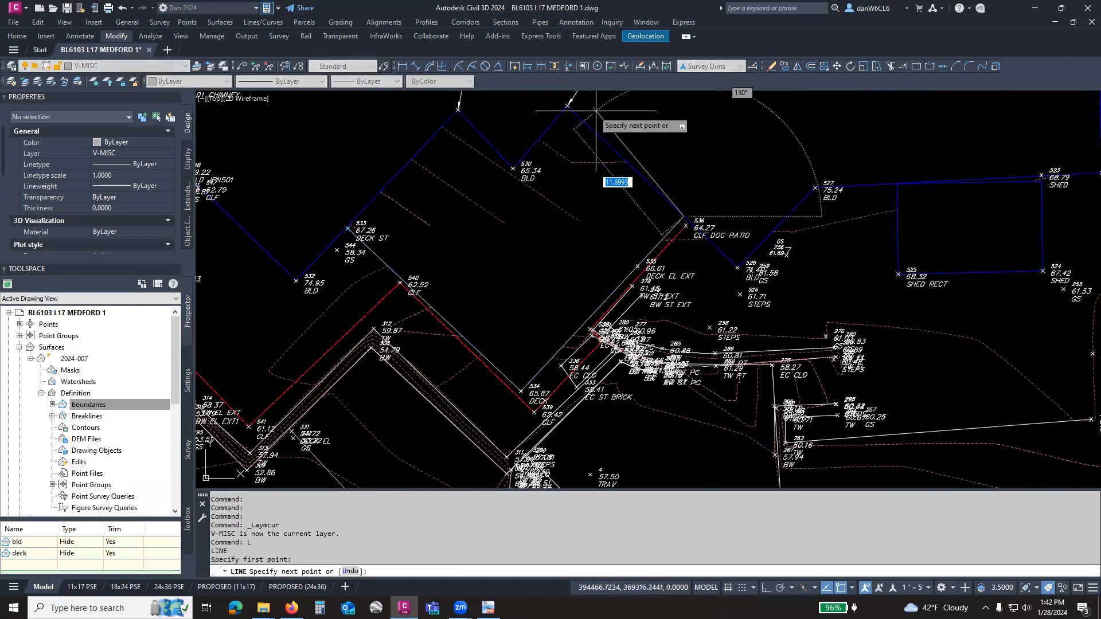
pyautogui.click(512, 168)
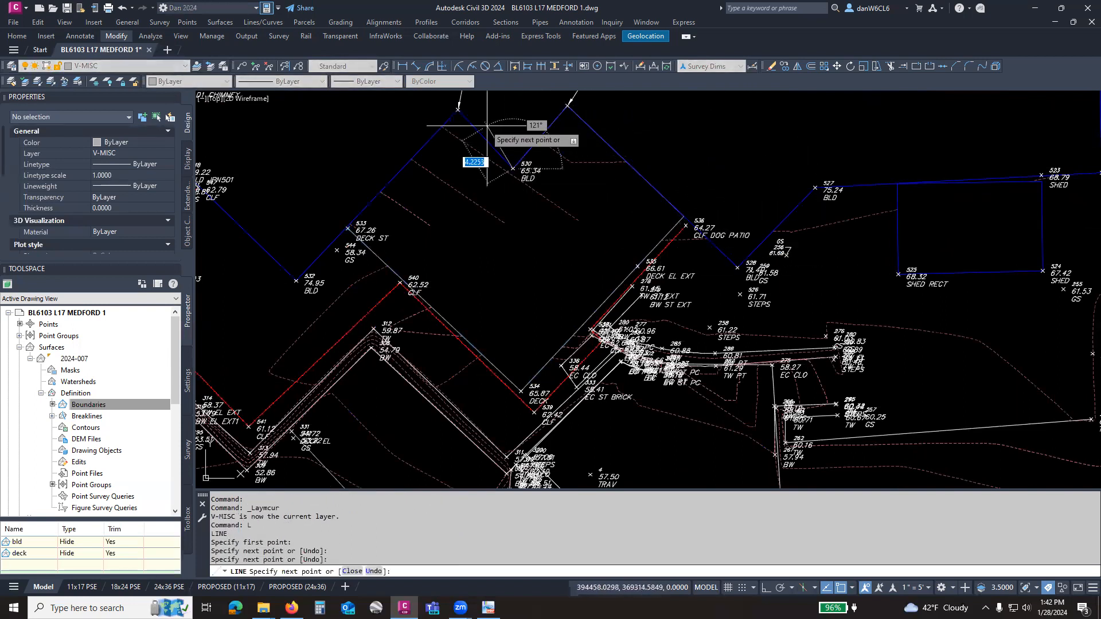
pyautogui.click(458, 108)
pyautogui.scroll(2, 336, 223)
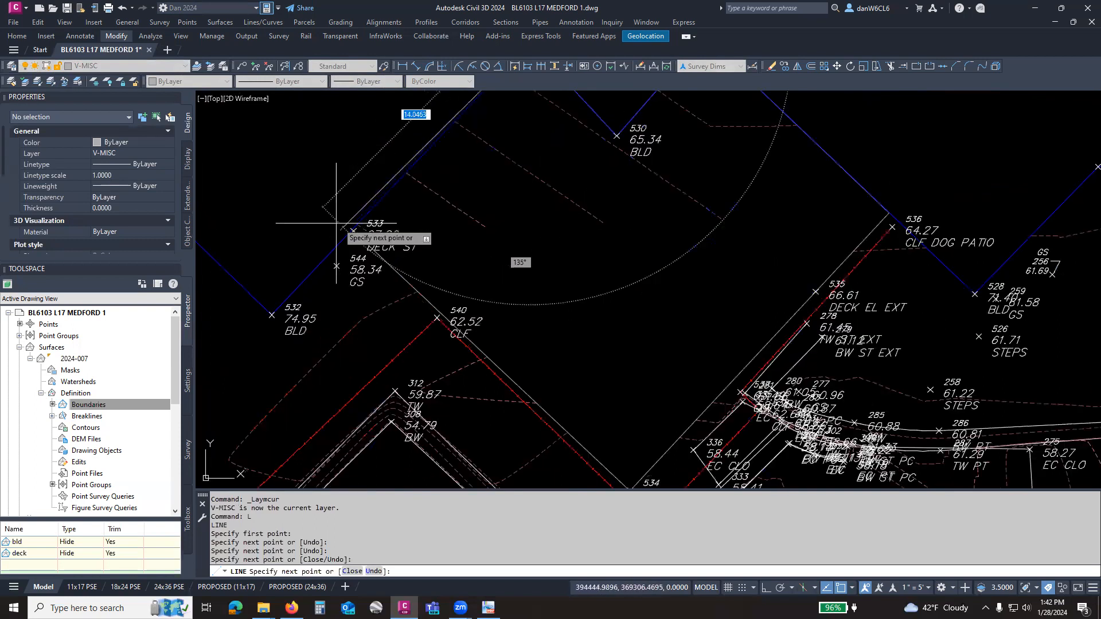
pyautogui.scroll(6, 336, 223)
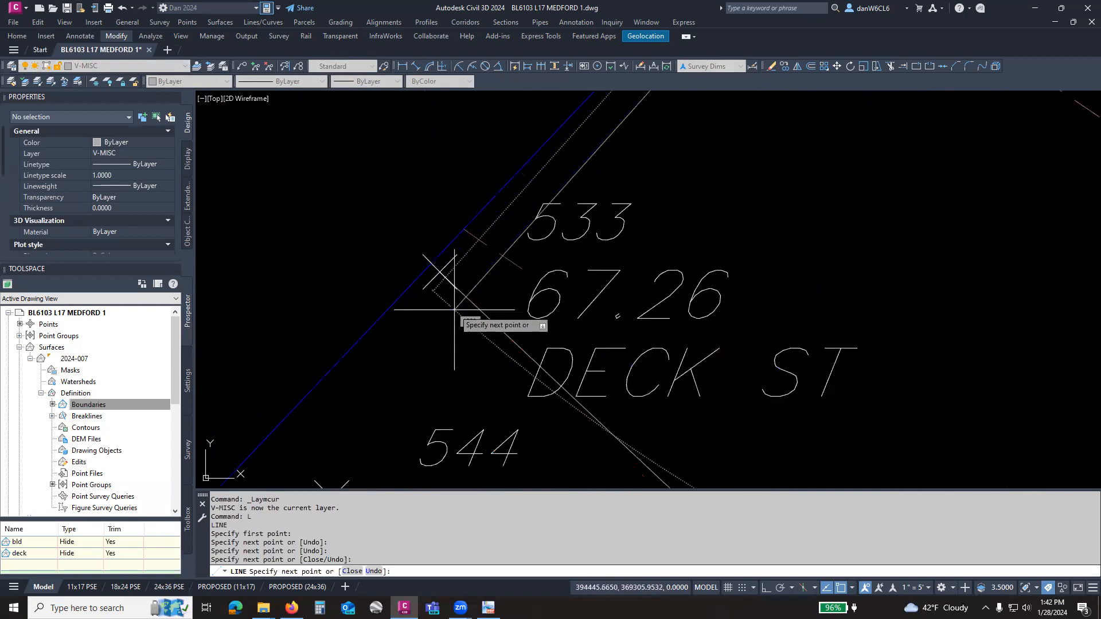
pyautogui.click(439, 272)
pyautogui.press('Return')
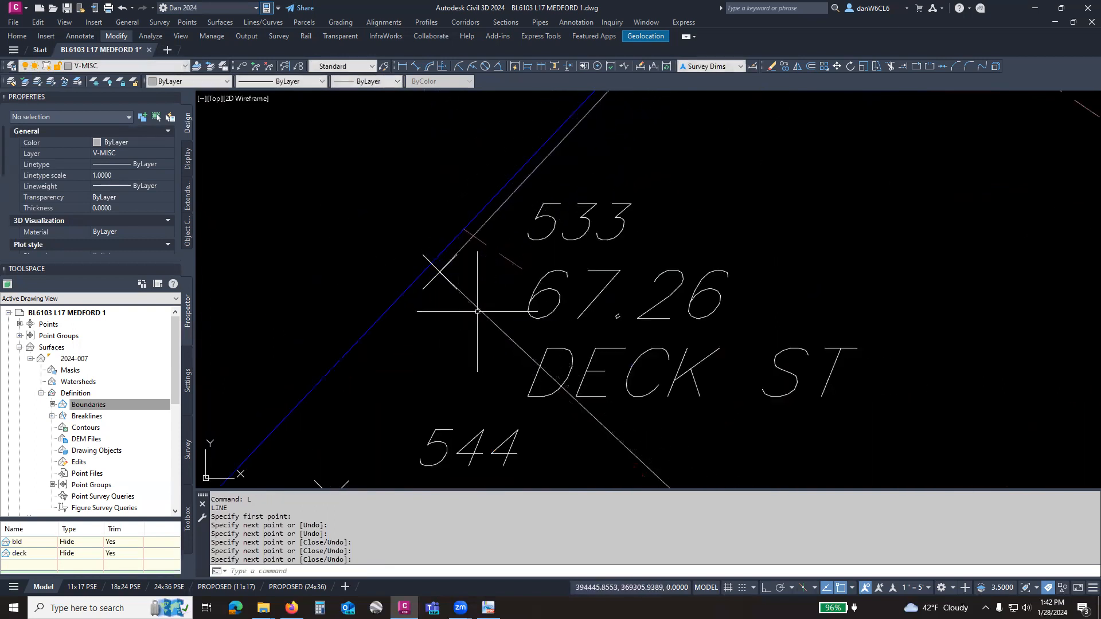
# Isolate the V-MISC and V-BLDG layers using the deck linework and building outline at point 533.
pyautogui.click(477, 307)
pyautogui.click(381, 346)
pyautogui.click(349, 321)
pyautogui.click(38, 81)
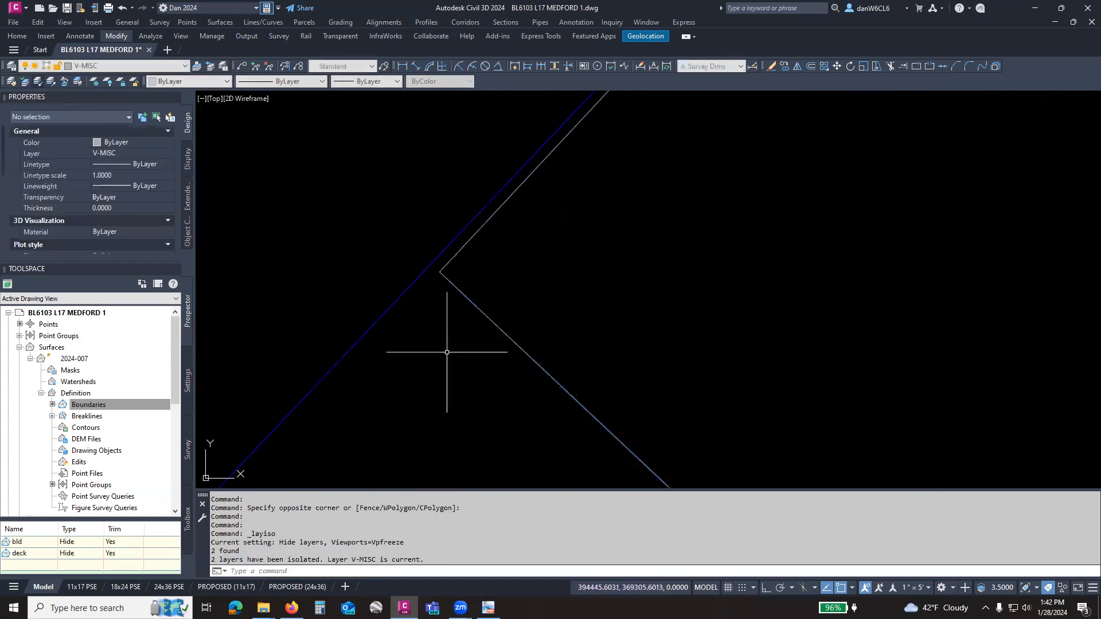
# Stretch the deck line's end near point 533 so it meets the building line.
pyautogui.click(509, 303)
pyautogui.click(506, 309)
pyautogui.click(491, 293)
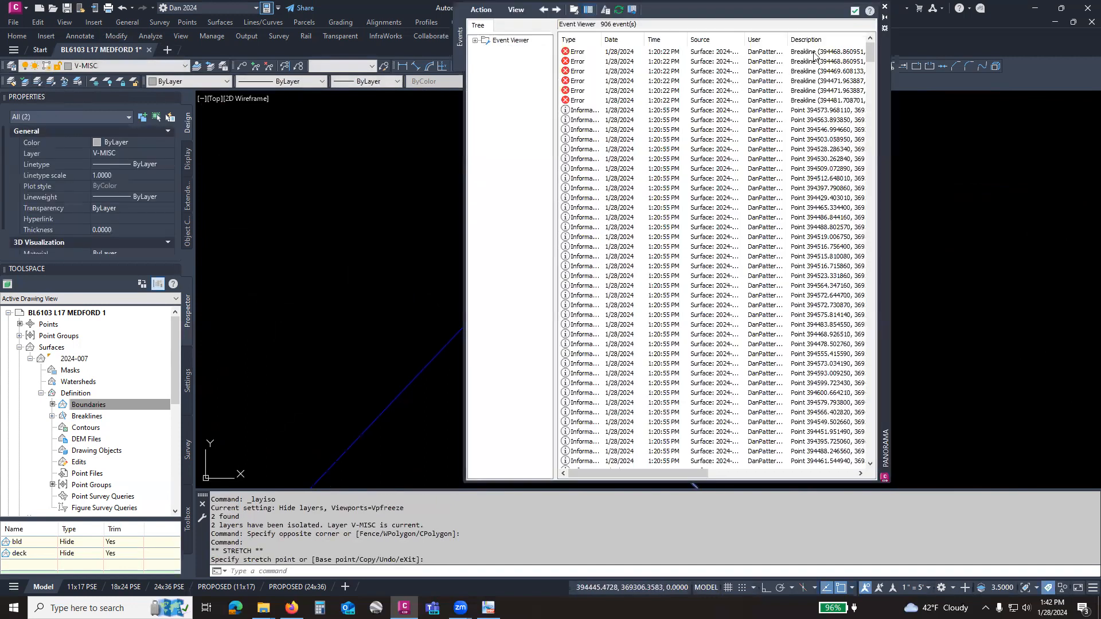
pyautogui.click(855, 11)
pyautogui.scroll(-4, 655, 304)
pyautogui.moveTo(655, 304); pyautogui.dragTo(604, 265, button='middle')
pyautogui.press('Escape')
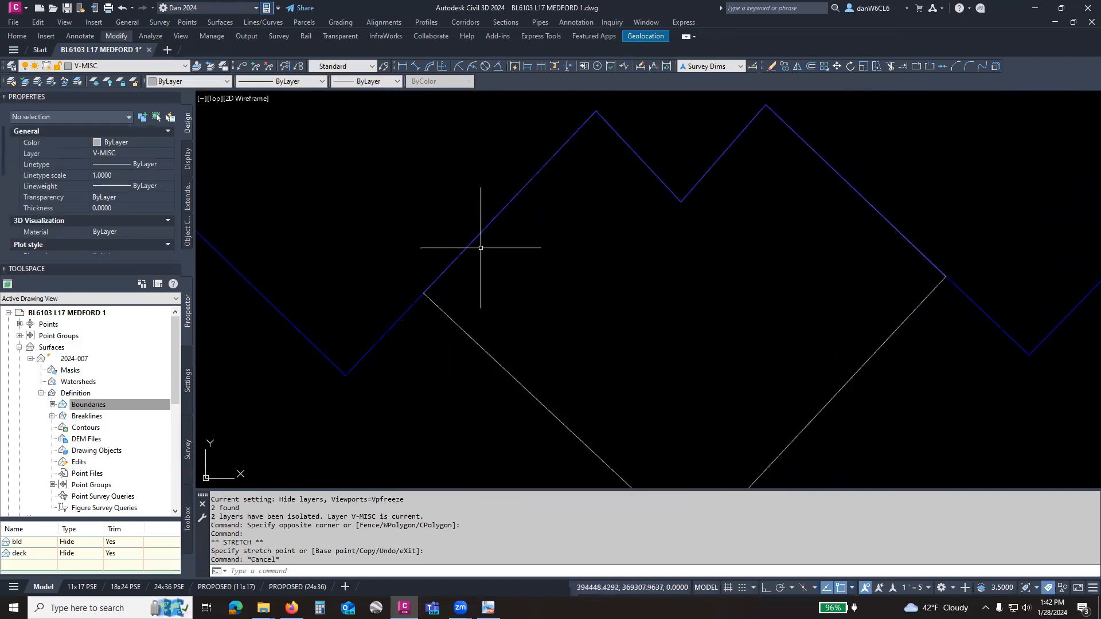
# Start a polyline edit on the V-MISC line along the building at point 533 and convert it to a polyline.
pyautogui.write('PE')
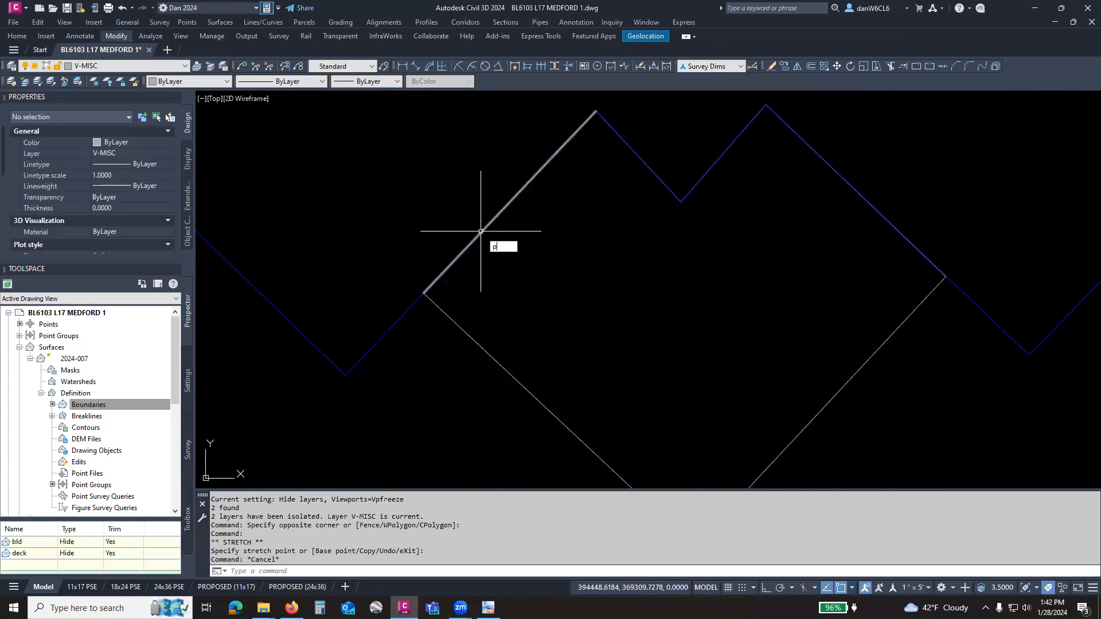
pyautogui.press('Return')
pyautogui.click(480, 231)
pyautogui.press('Return')
# Join the other building-side lines and the deck linework to that polyline as one closed outline, and restore the isolated layers.
pyautogui.rightClick(492, 243)
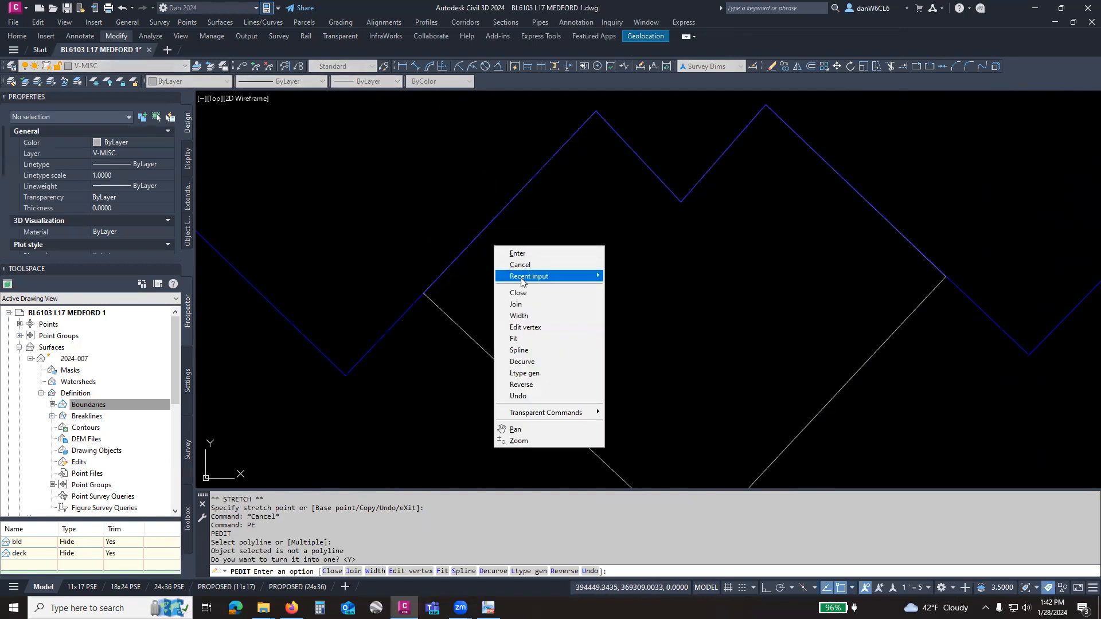
pyautogui.click(518, 305)
pyautogui.click(511, 213)
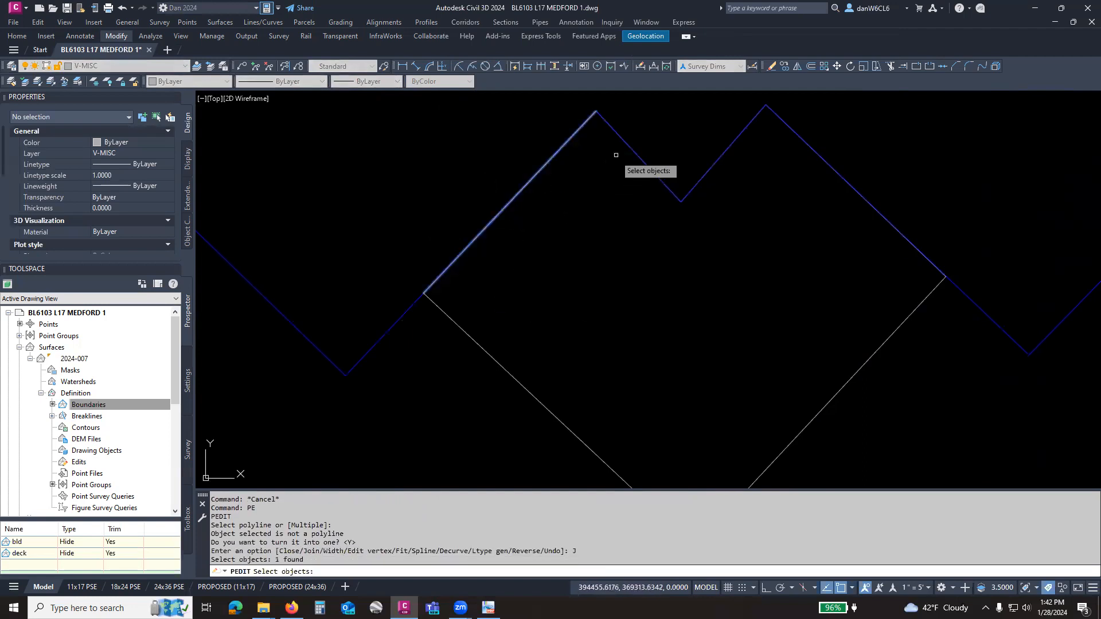
pyautogui.click(643, 162)
pyautogui.click(699, 180)
pyautogui.click(797, 135)
pyautogui.click(916, 321)
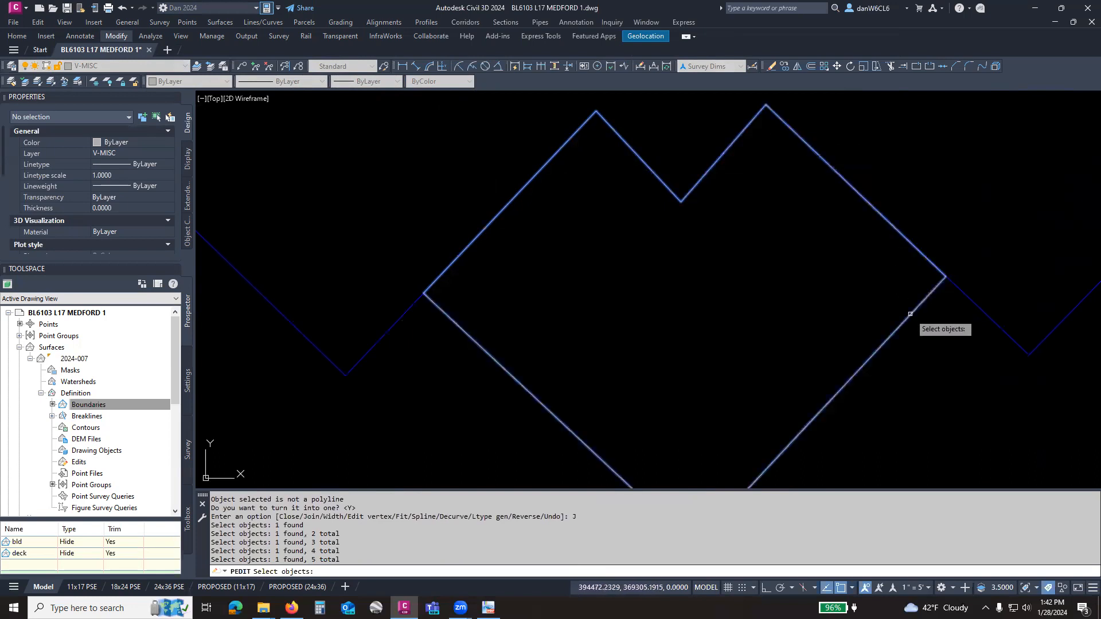
pyautogui.rightClick(754, 290)
pyautogui.click(774, 299)
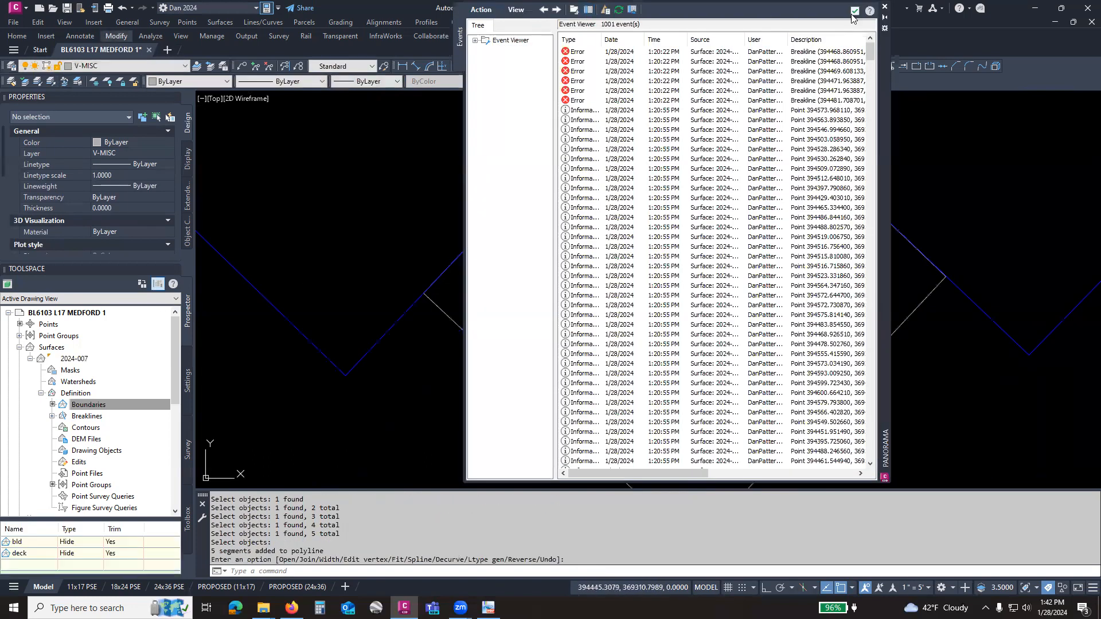
pyautogui.click(852, 12)
pyautogui.click(503, 314)
pyautogui.press('Escape')
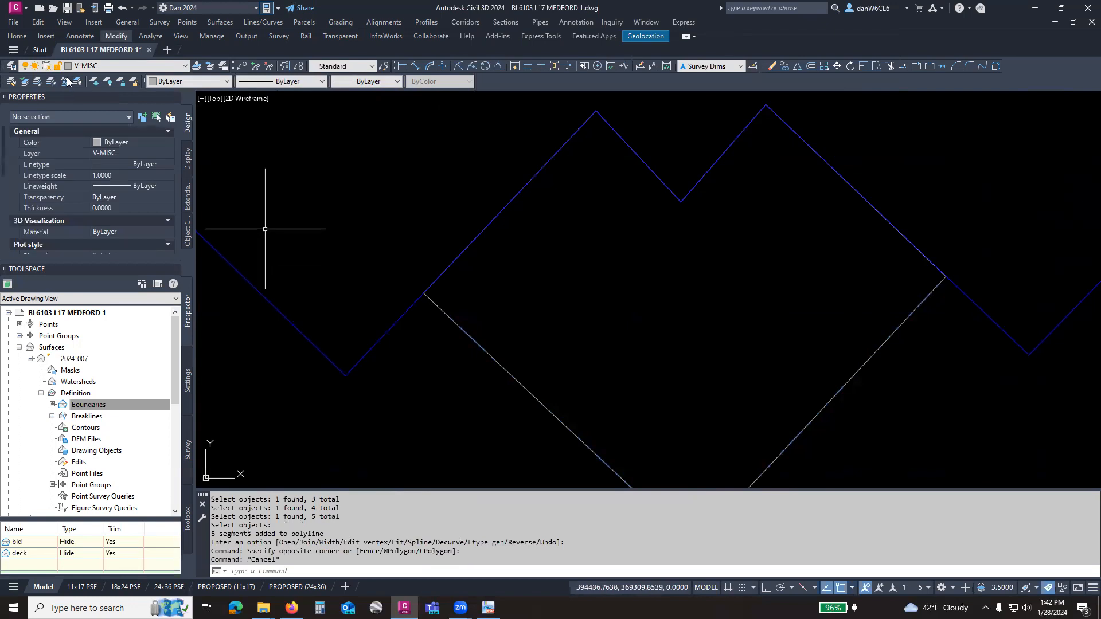
pyautogui.click(51, 81)
pyautogui.moveTo(570, 343); pyautogui.dragTo(599, 261, button='middle')
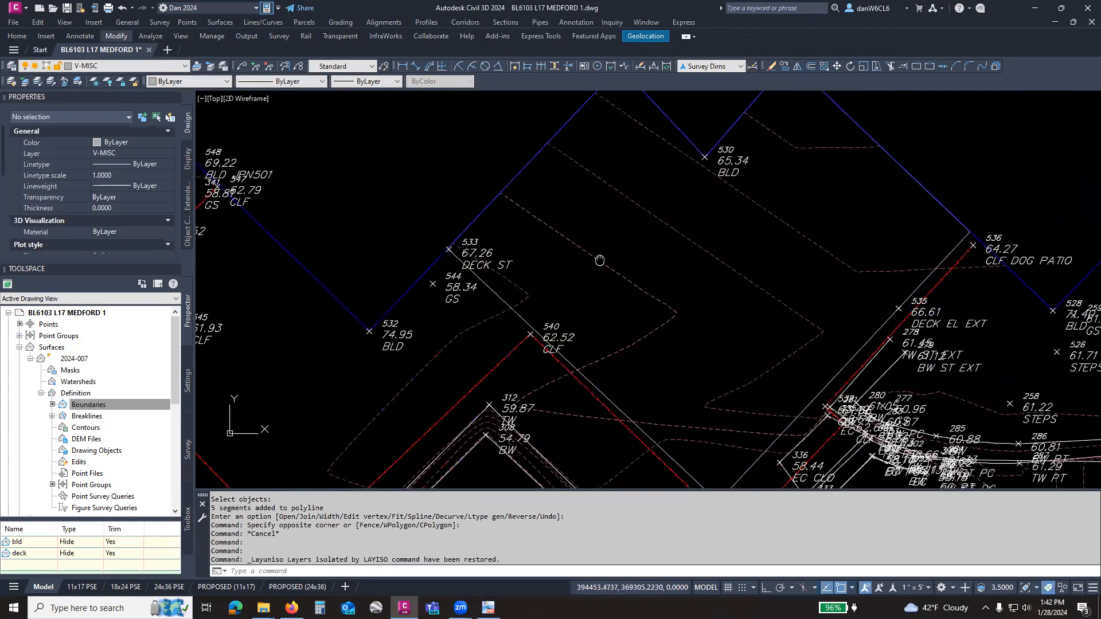
# Try to add a Hide boundary named deck to surface 2024-007 from the closed deck outline, with non-destructive breakline enabled.
pyautogui.click(113, 406)
pyautogui.click(153, 409)
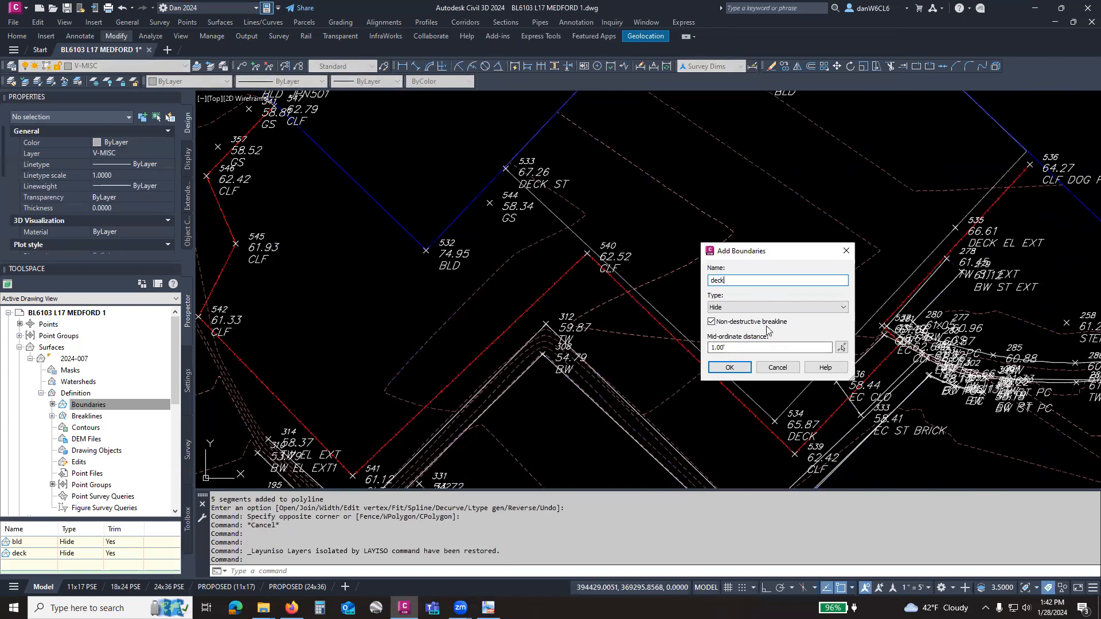
pyautogui.click(729, 371)
pyautogui.click(658, 311)
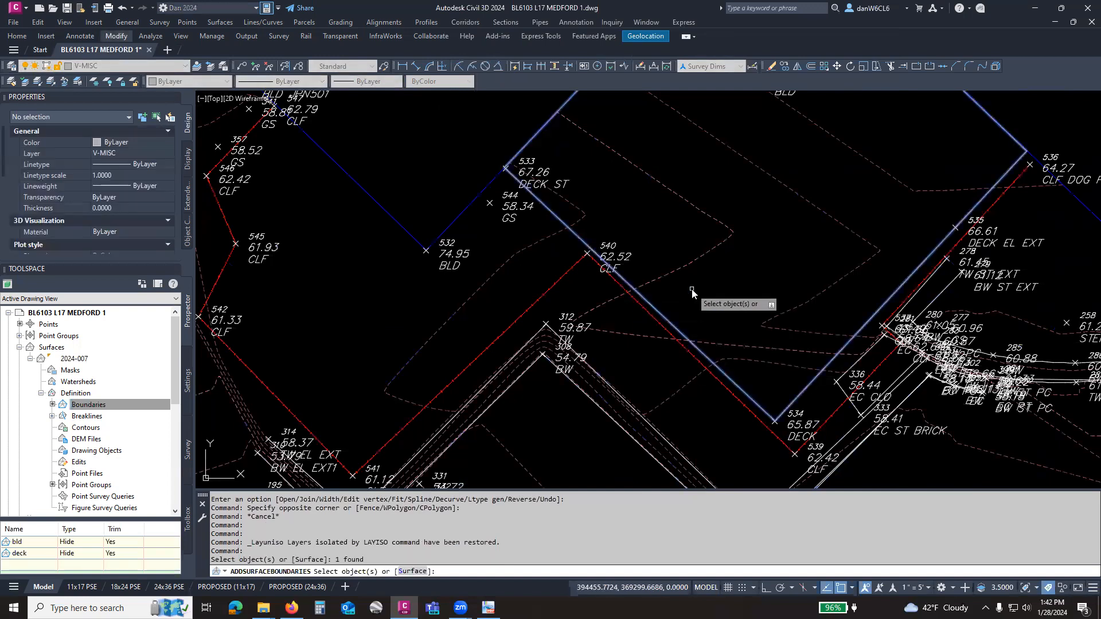
pyautogui.rightClick(712, 302)
pyautogui.click(713, 298)
pyautogui.click(580, 328)
# Delete the existing deck boundary from surface 2024-007.
pyautogui.click(39, 552)
pyautogui.rightClick(39, 552)
pyautogui.click(86, 460)
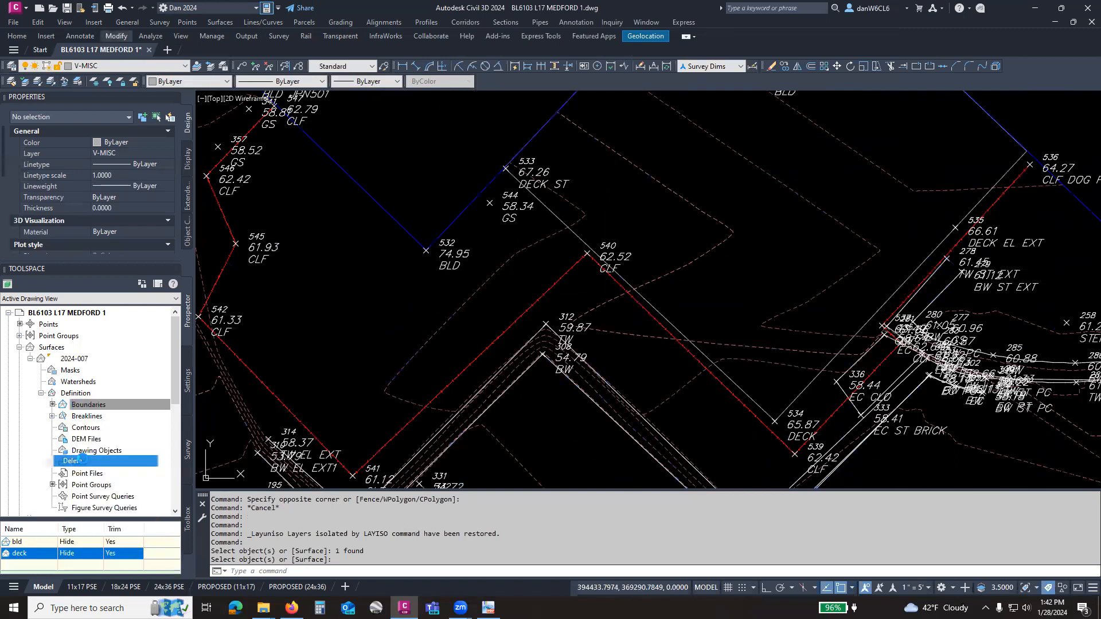
pyautogui.click(580, 331)
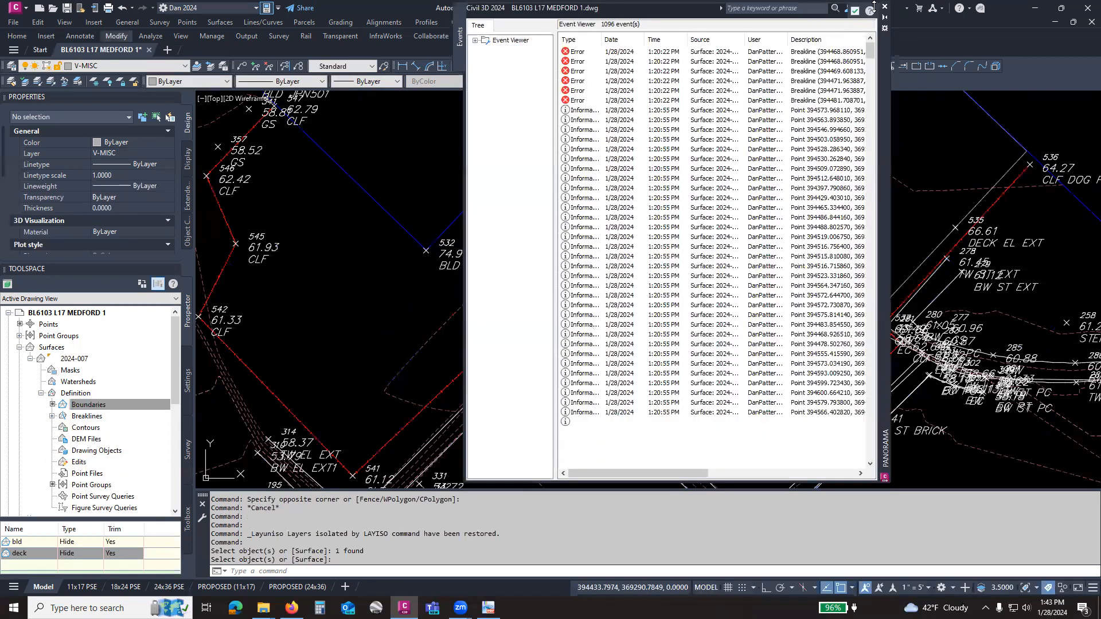
pyautogui.click(885, 6)
# Add a non-destructive Hide boundary named deck to surface 2024-007, using the closed deck outline and a 1.00' mid-ordinate distance.
pyautogui.rightClick(99, 407)
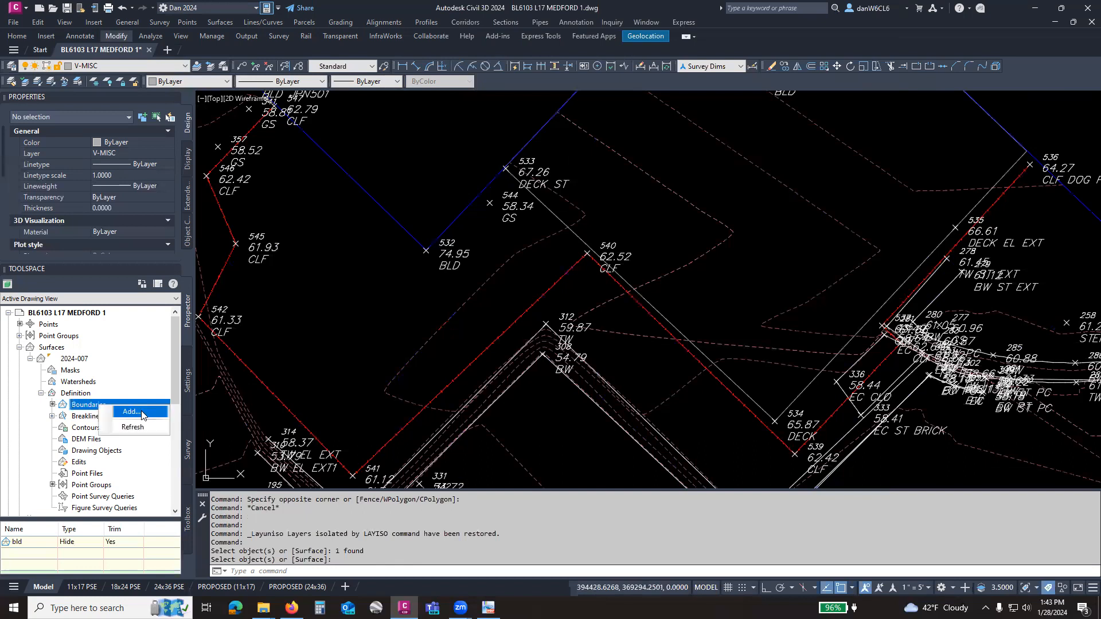
pyautogui.click(123, 414)
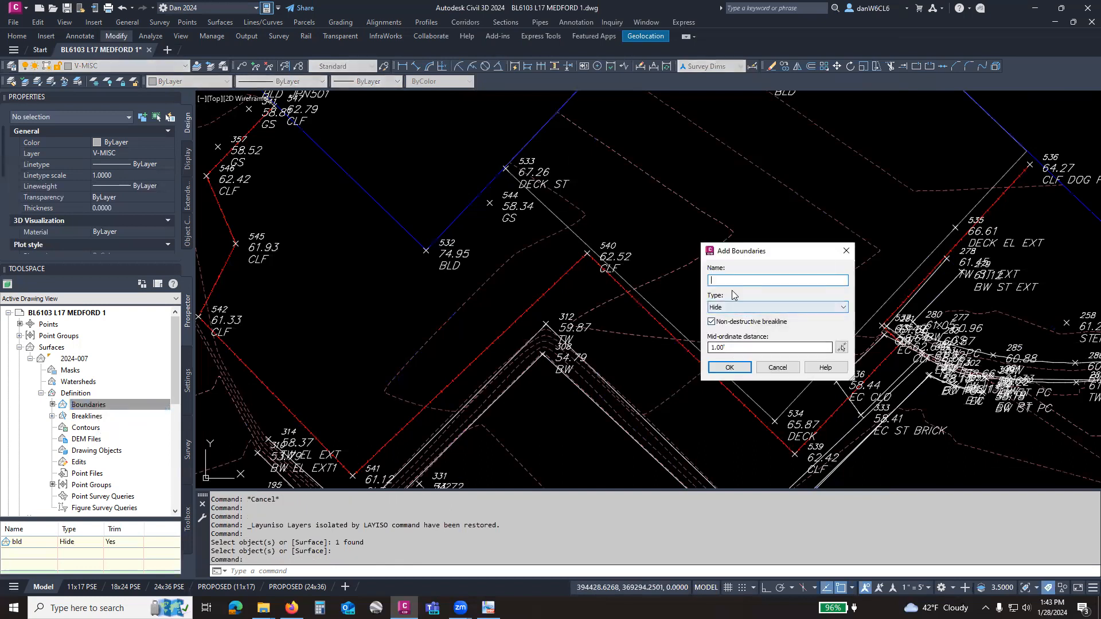
pyautogui.click(723, 370)
pyautogui.click(722, 375)
pyautogui.rightClick(724, 293)
pyautogui.click(724, 293)
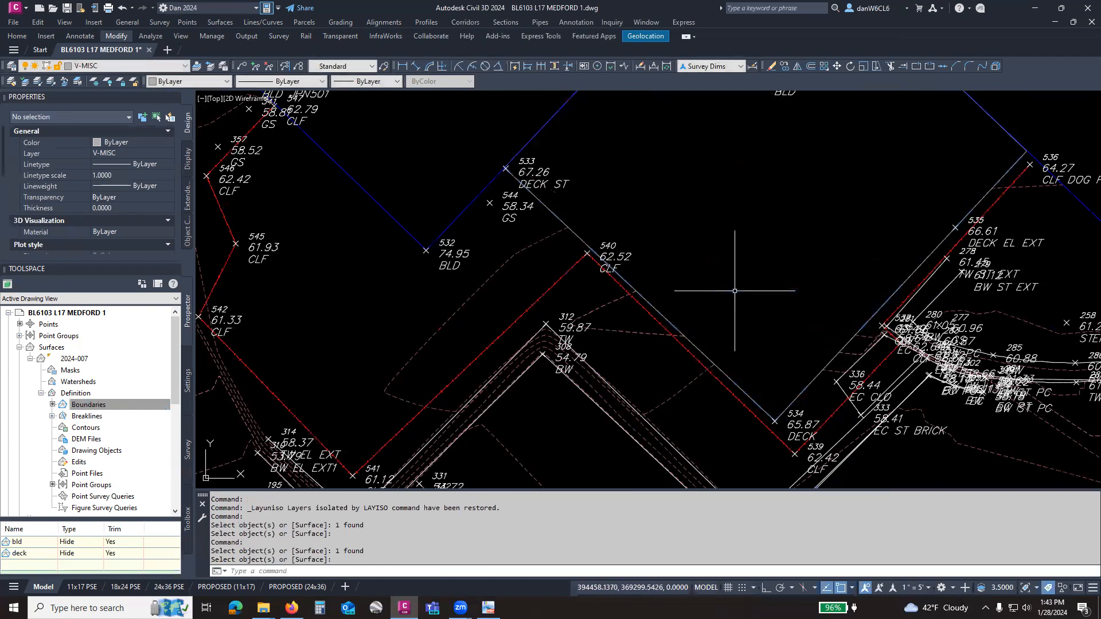
# Examine the surface contours around the deck, building and shed and across the wider site.
pyautogui.scroll(-5, 716, 241)
pyautogui.moveTo(822, 418); pyautogui.dragTo(657, 335, button='middle')
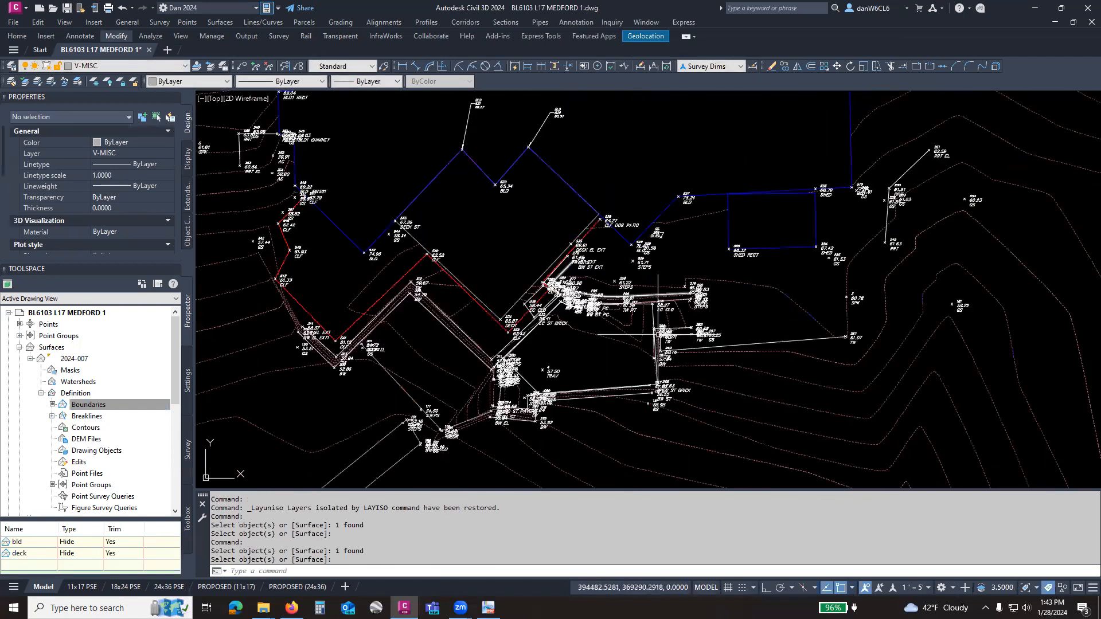
pyautogui.scroll(-5, 658, 335)
pyautogui.moveTo(748, 358)
pyautogui.mouseDown(button='middle')
pyautogui.moveTo(682, 357)
pyautogui.moveTo(722, 329)
pyautogui.mouseUp(button='middle')
pyautogui.scroll(-4, 683, 356)
pyautogui.scroll(4, 625, 295)
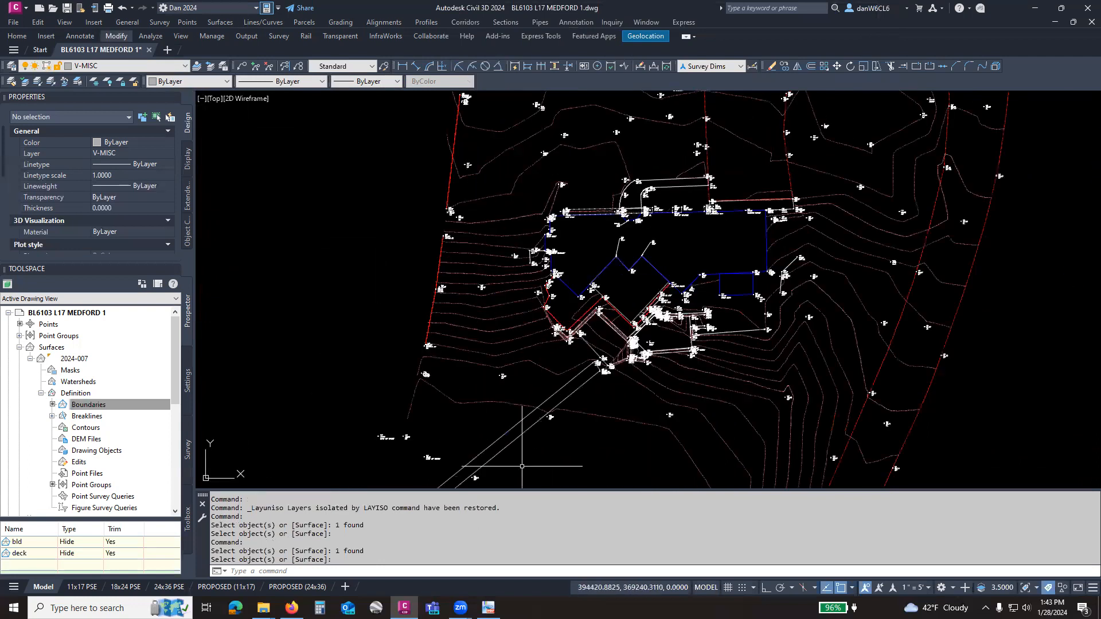